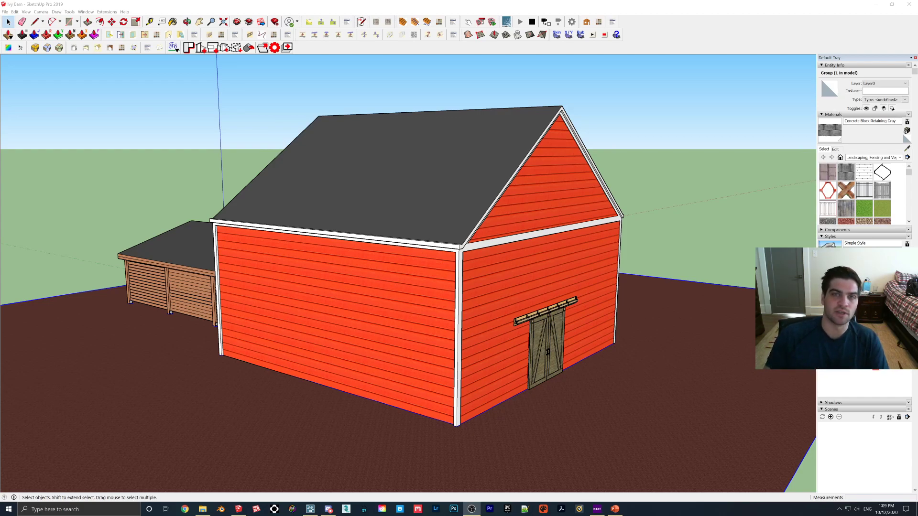
Switch to Lumion and check the library material assigned to the barn's plank siding
middle_click_drag(333, 388, 351, 366)
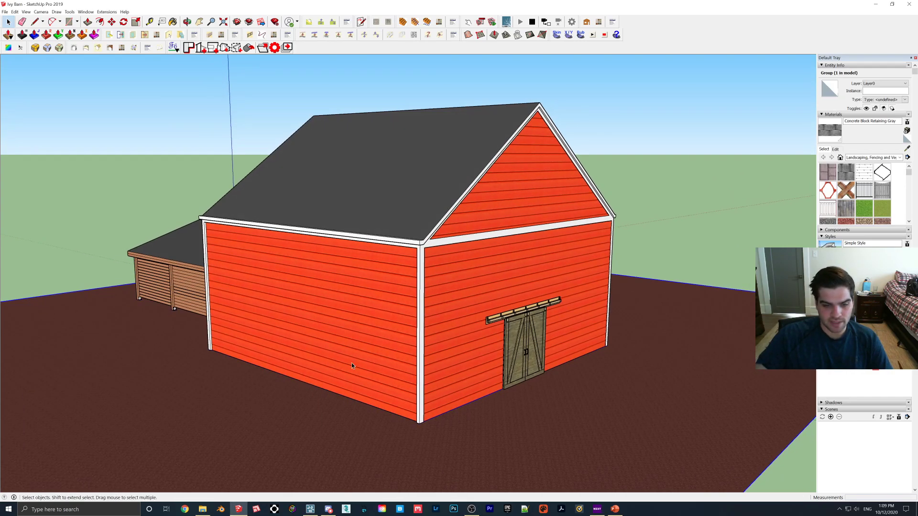
left_click(310, 509)
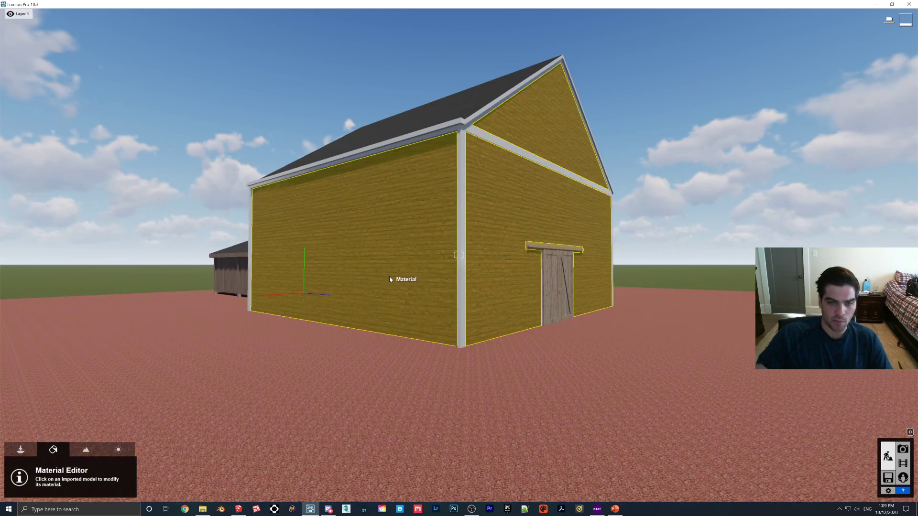
left_click(390, 277)
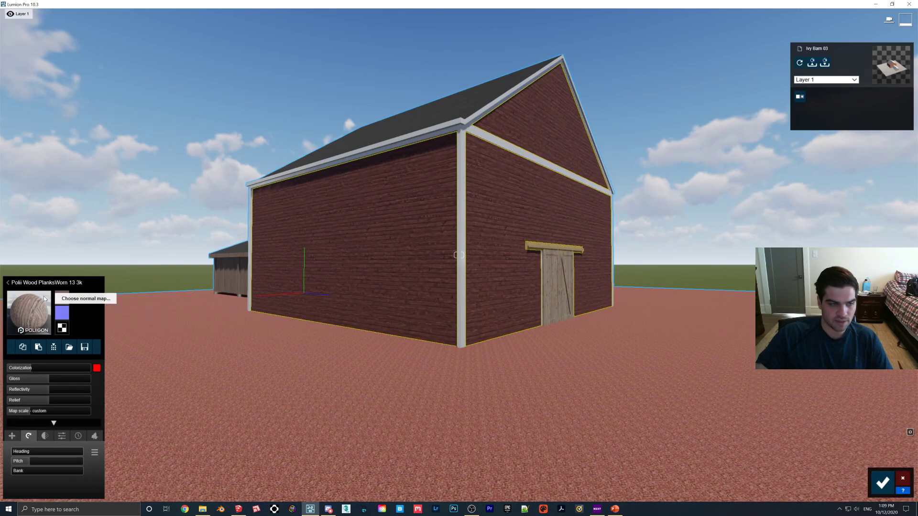
left_click(30, 302)
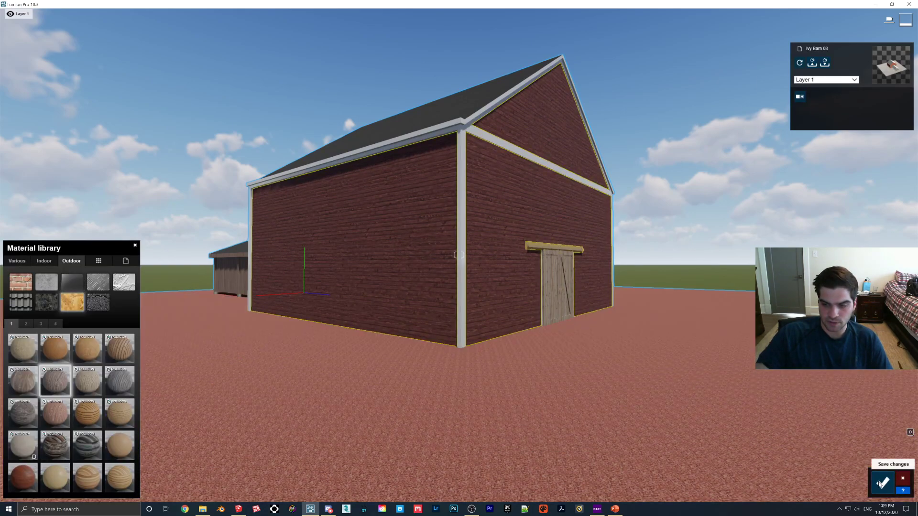
left_click(882, 482)
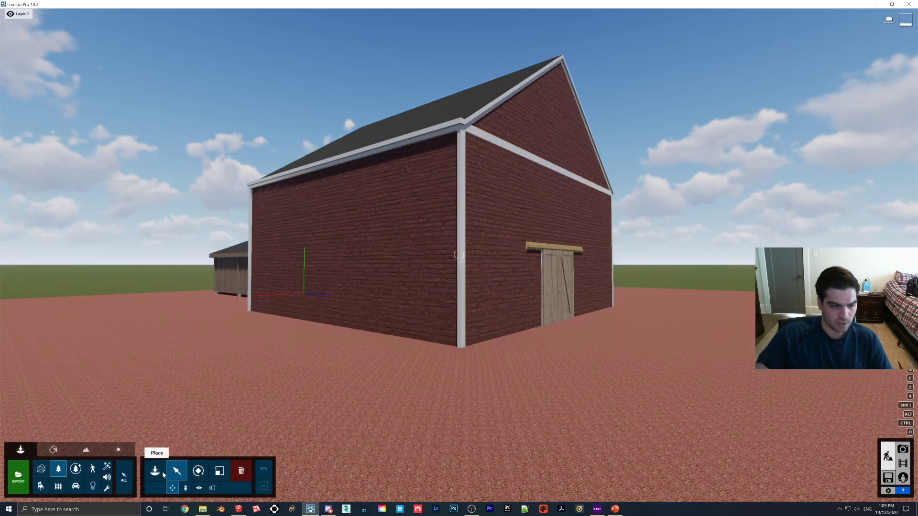
Search the nature library for "ivy" and place an IvyLeafPatch3 RT against the barn's long wall
left_click(58, 469)
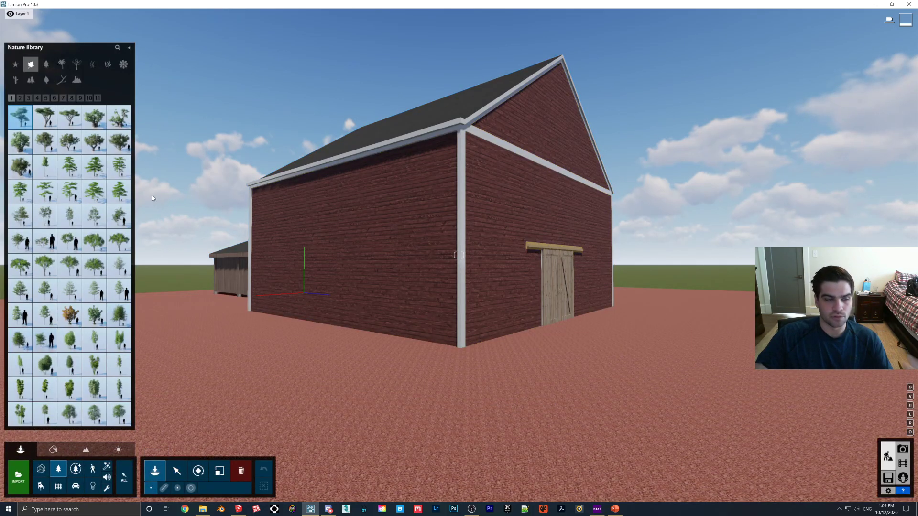
left_click(118, 47)
type("w")
type("y")
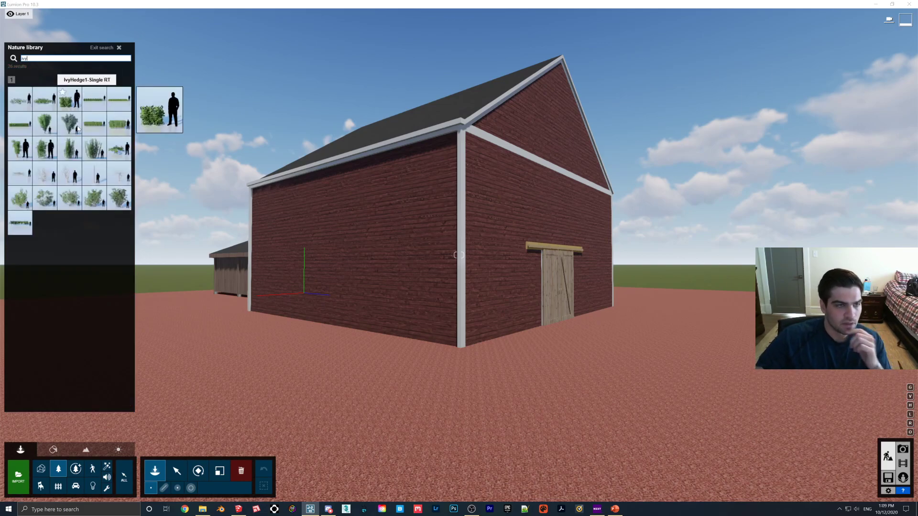
mouse_move(77, 133)
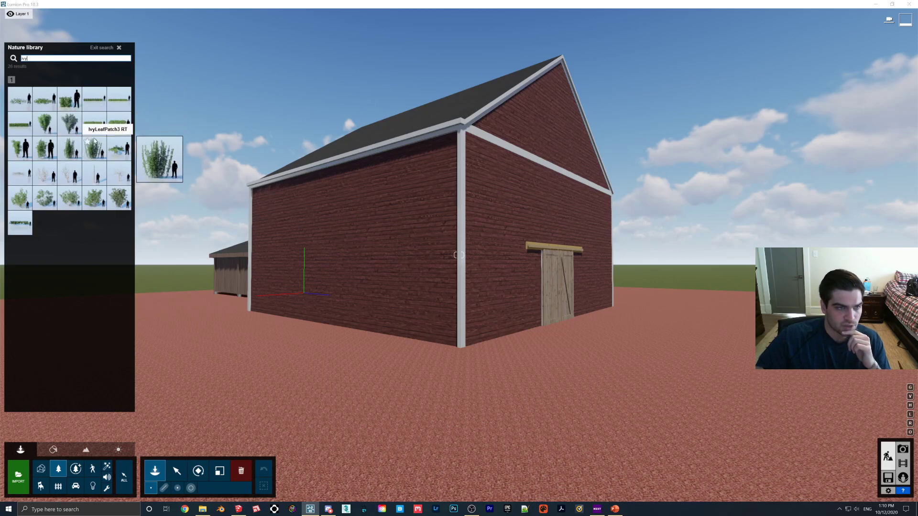
left_click(95, 156)
key("w")
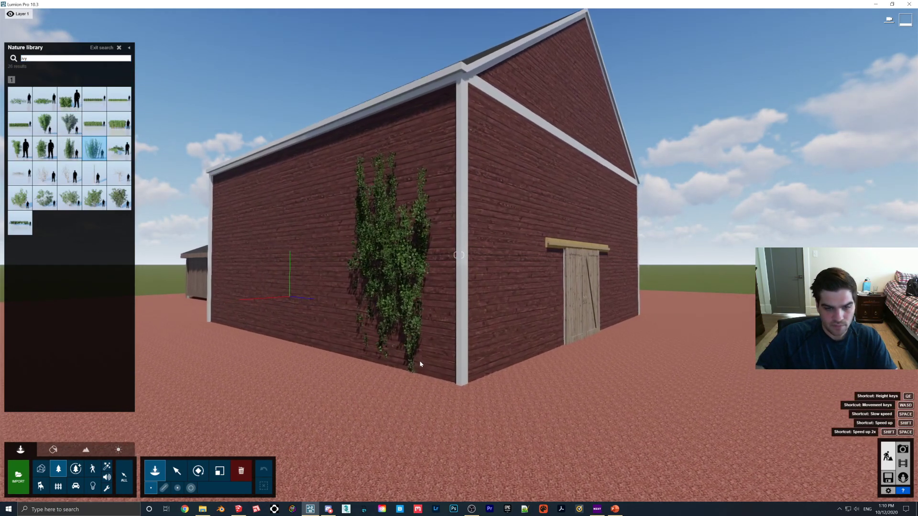
left_click(376, 371)
scroll(407, 349, "up", 5)
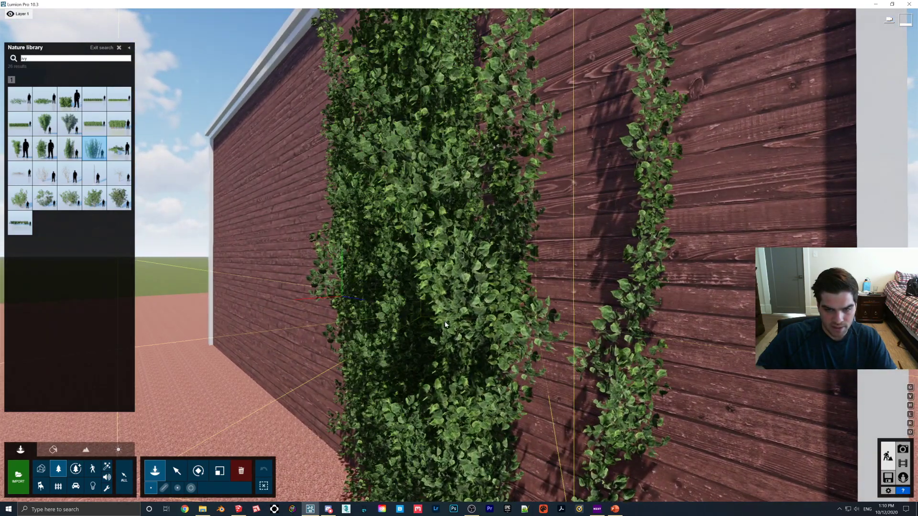
Select the placed ivy patch and examine how it sits on the wall from close up and far away
left_click(177, 471)
key("s")
right_click_drag(409, 330, 431, 343)
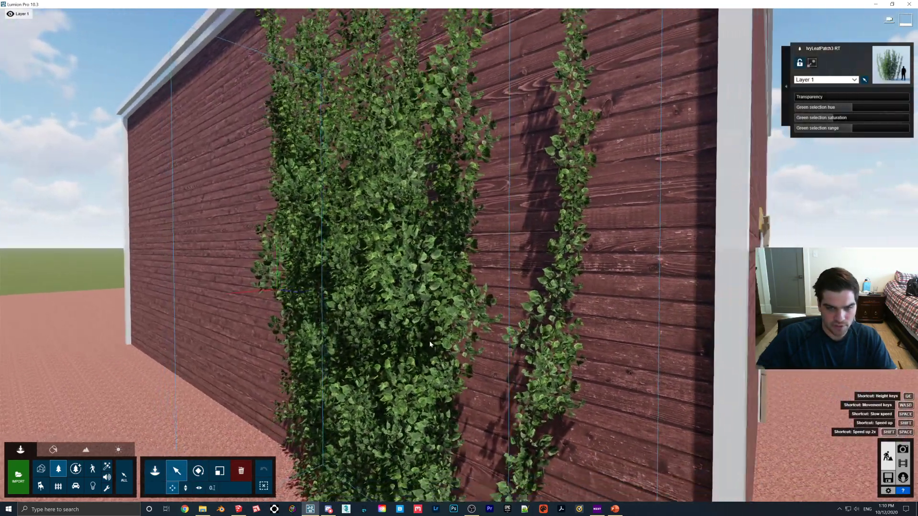
scroll(431, 343, "down", 5)
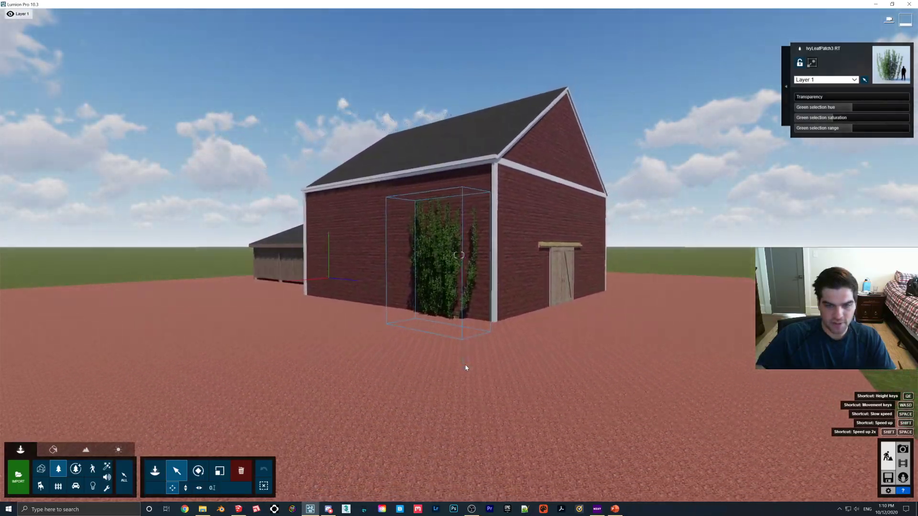
scroll(466, 364, "up", 5)
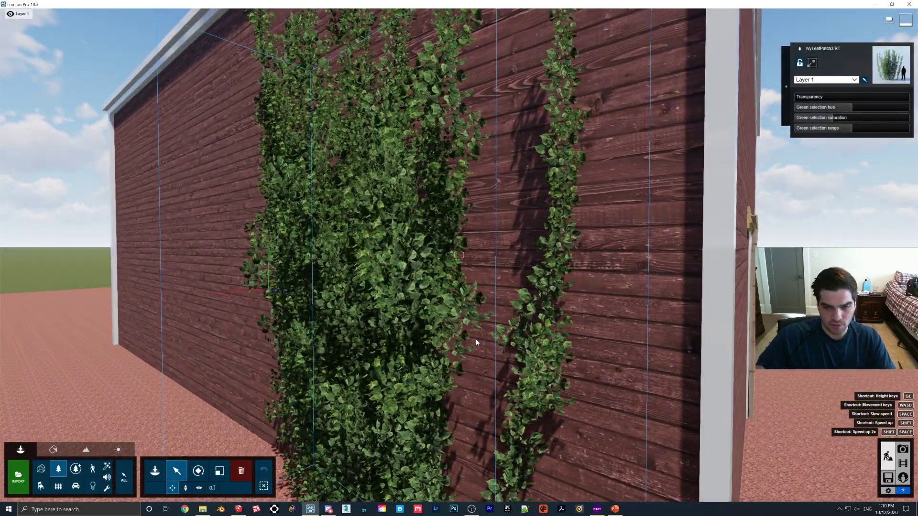
scroll(583, 308, "up", 5)
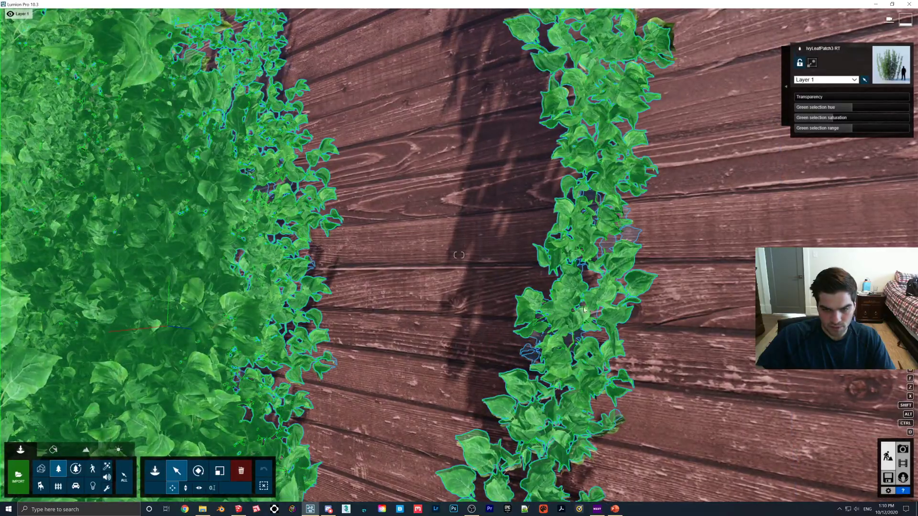
scroll(583, 308, "down", 5)
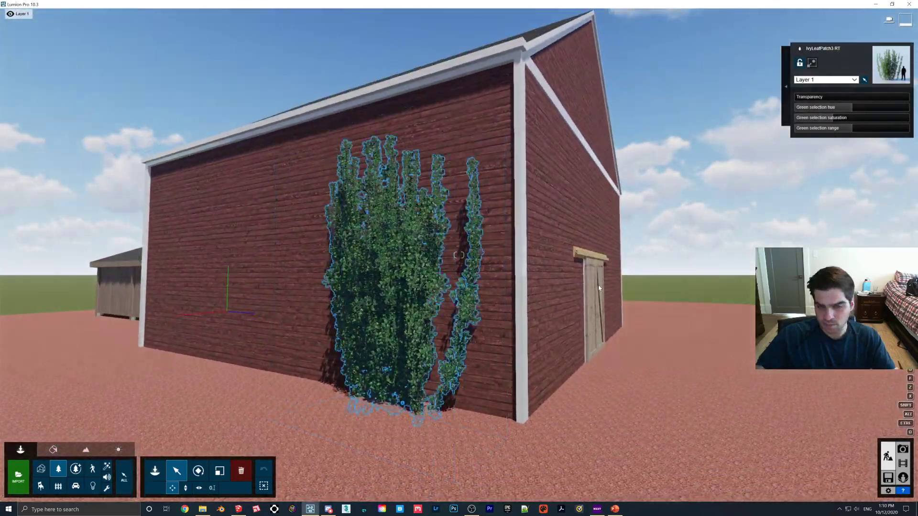
Place a second ivy plant with a bare trunk beside the leaf patch along the barn's long wall
left_click(155, 470)
left_click(71, 131)
left_click(267, 378)
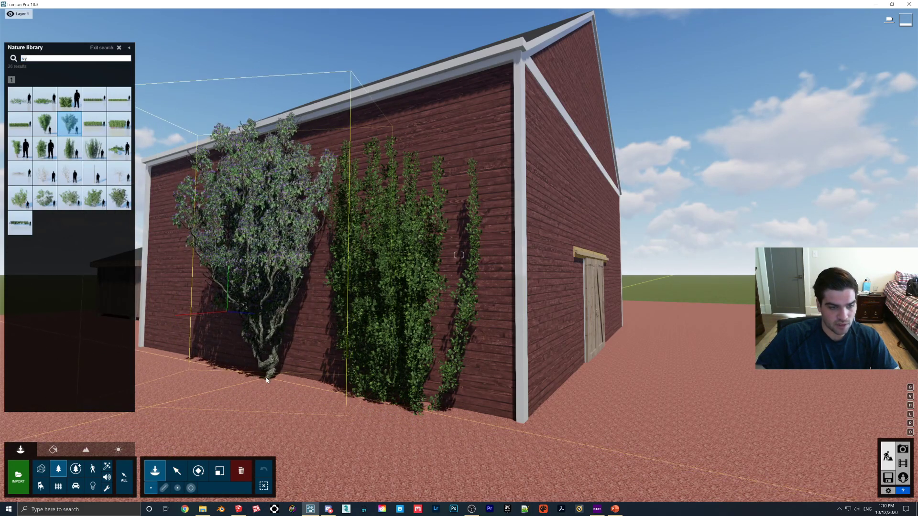
Delete both ivy plants from the barn's long wall
left_click(241, 470)
left_click(268, 377)
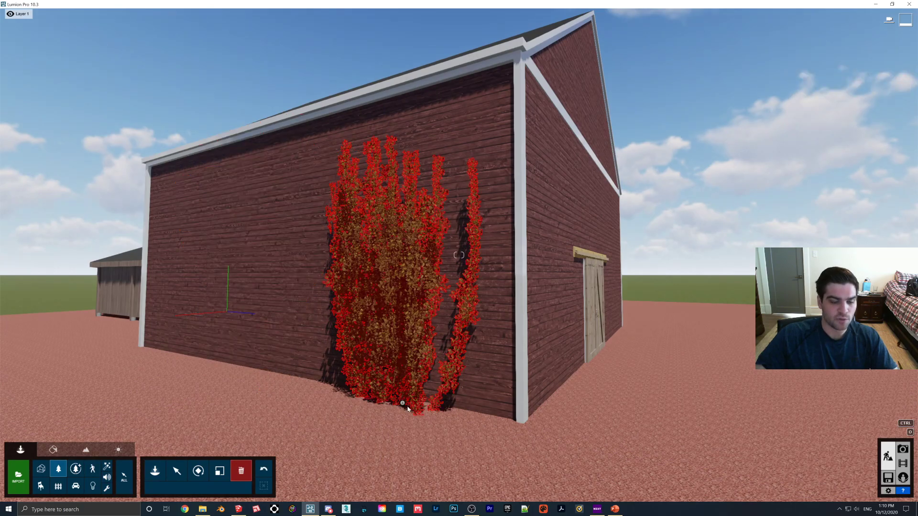
left_click(404, 403)
key("s")
key("ctrl")
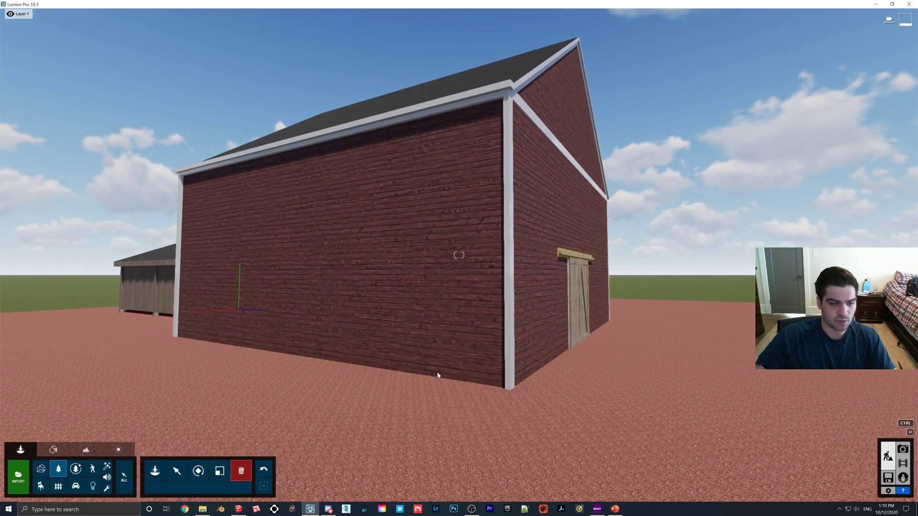
Apply the mixed red and green Leaves material to the barn roof
left_click(53, 449)
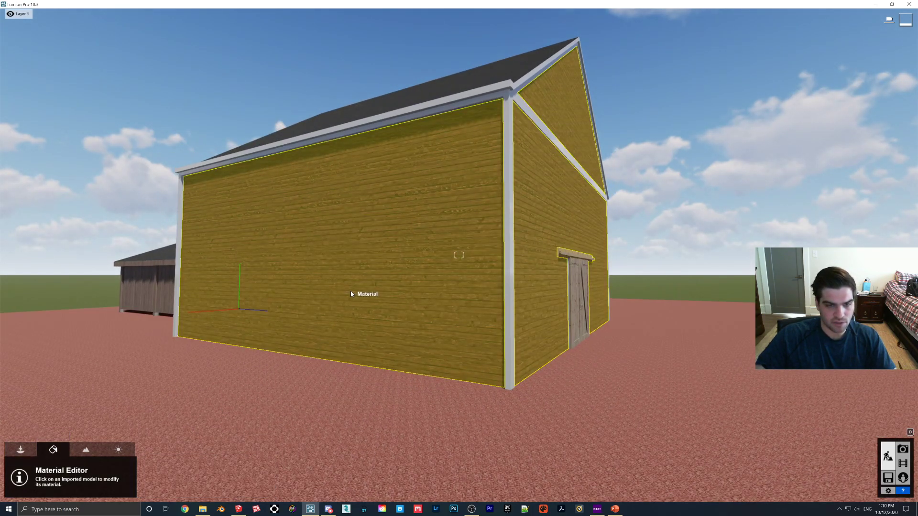
left_click(383, 287)
left_click(411, 99)
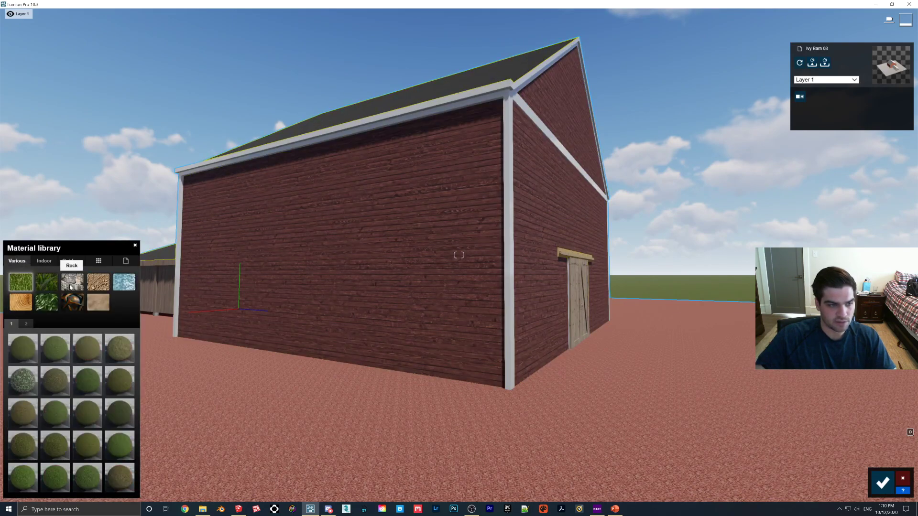
left_click(49, 298)
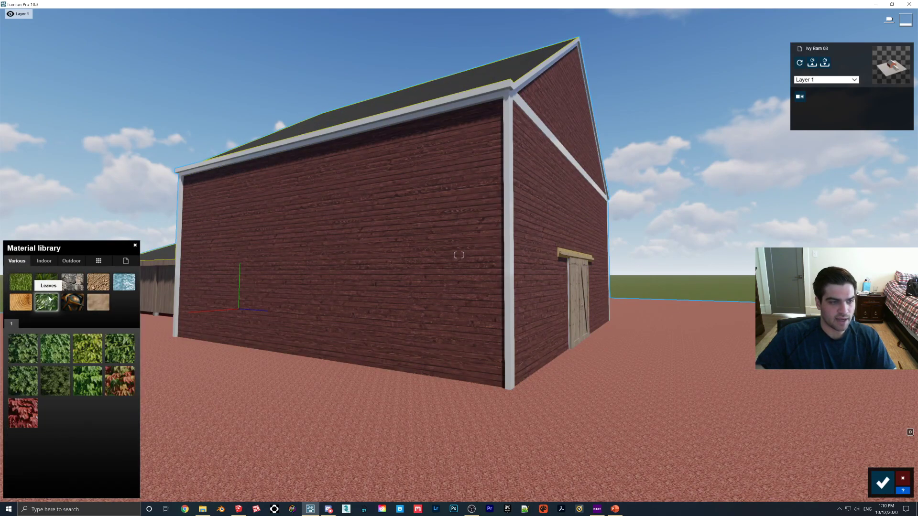
left_click(120, 381)
Inspect the leaf-covered roof up close and from a distance, and discard the leaf material change
right_click_drag(282, 272, 470, 242)
key("e")
key("w")
key("s")
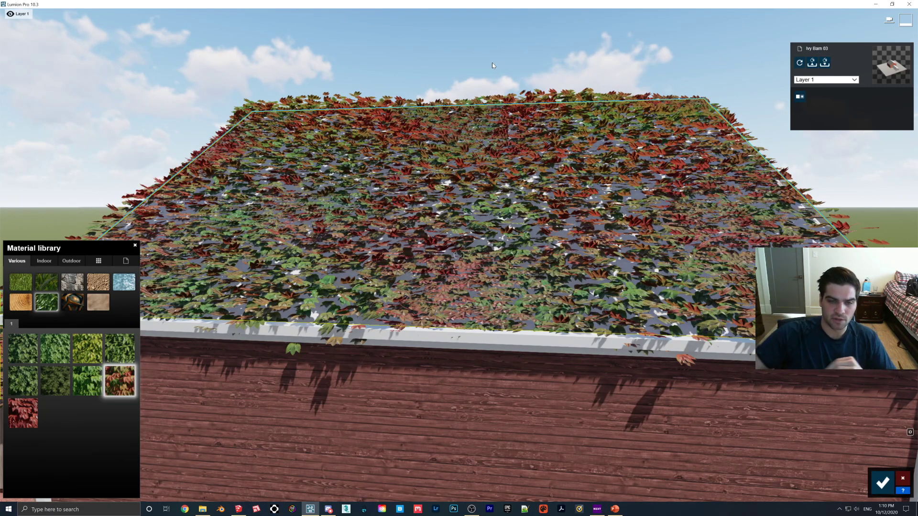
key("w")
right_click_drag(526, 179, 535, 185)
key("w")
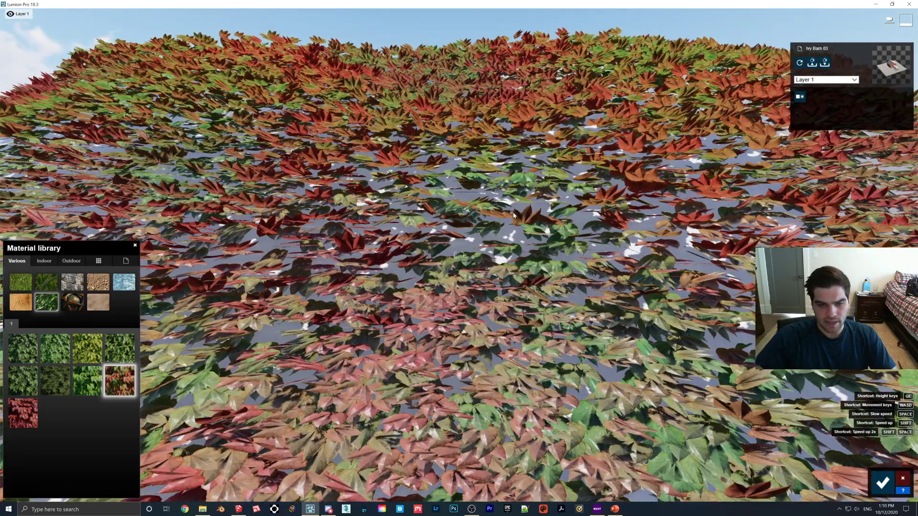
scroll(446, 248, "down", 5)
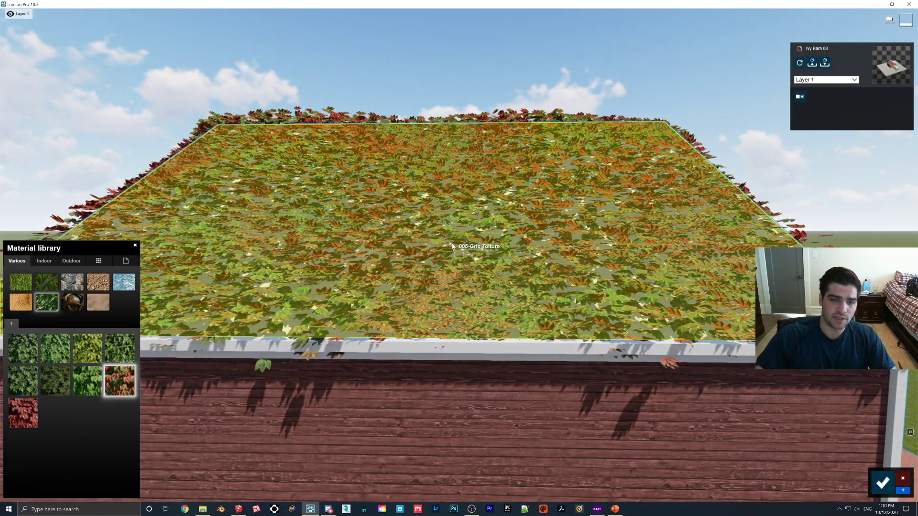
scroll(422, 251, "down", 3)
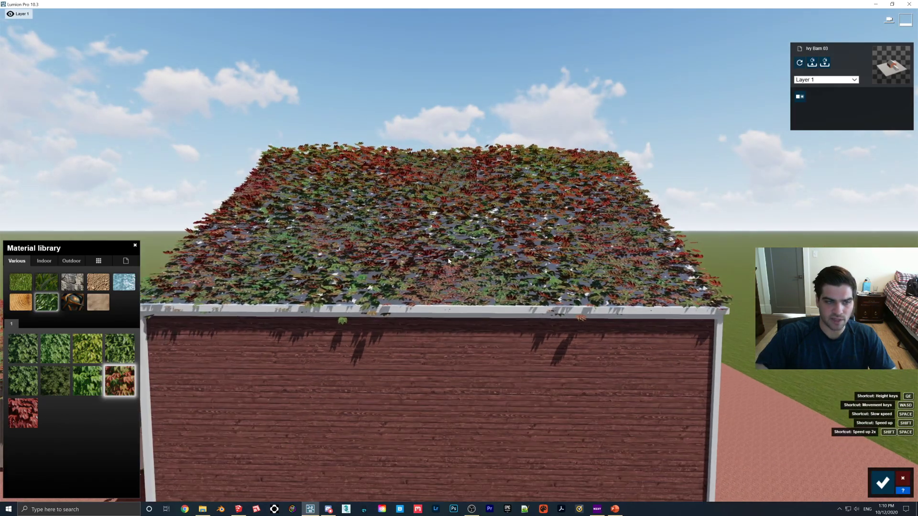
left_click(901, 478)
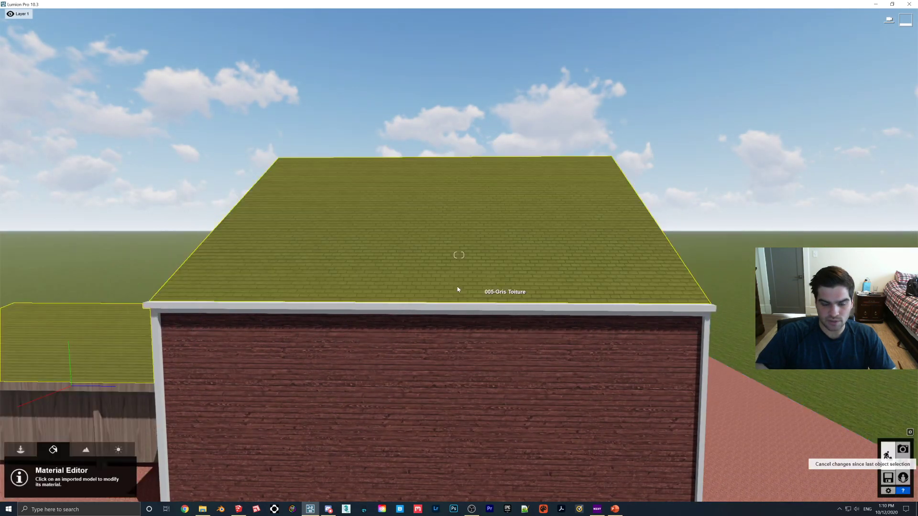
Add foliage to the barn's plank siding material by raising its Spread until ivy covers the lower walls
right_click_drag(459, 288, 492, 290)
key("s")
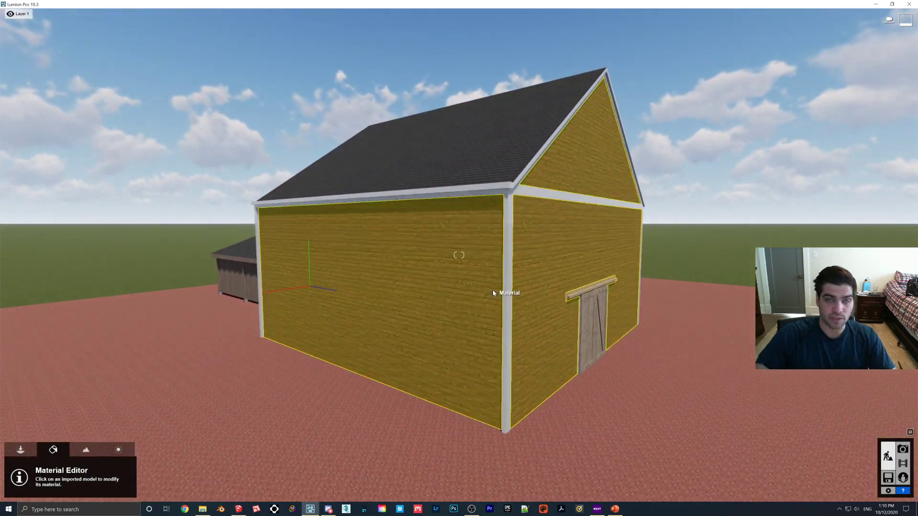
left_click(457, 263)
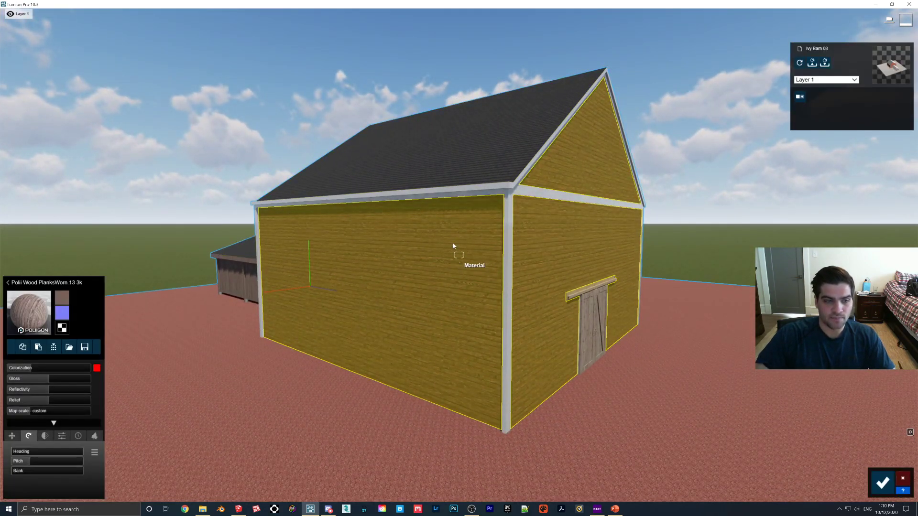
left_click(94, 436)
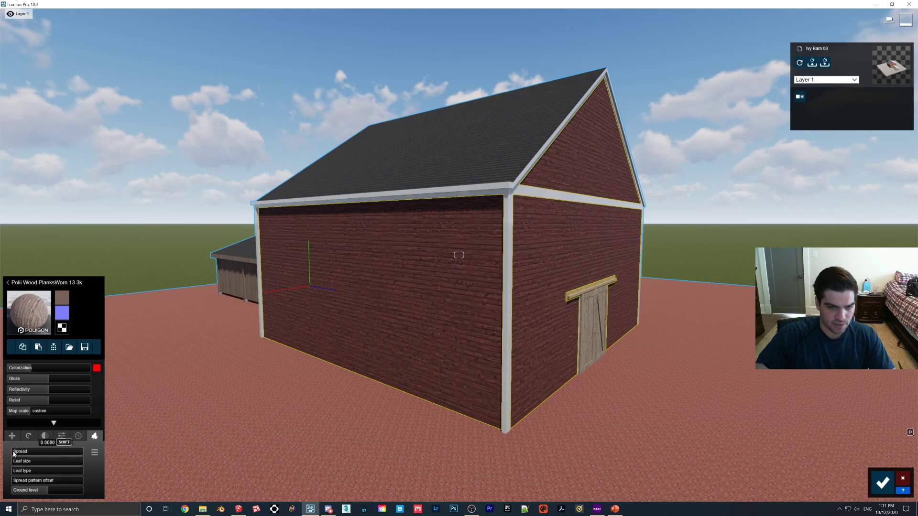
left_click_drag(13, 454, 19, 454)
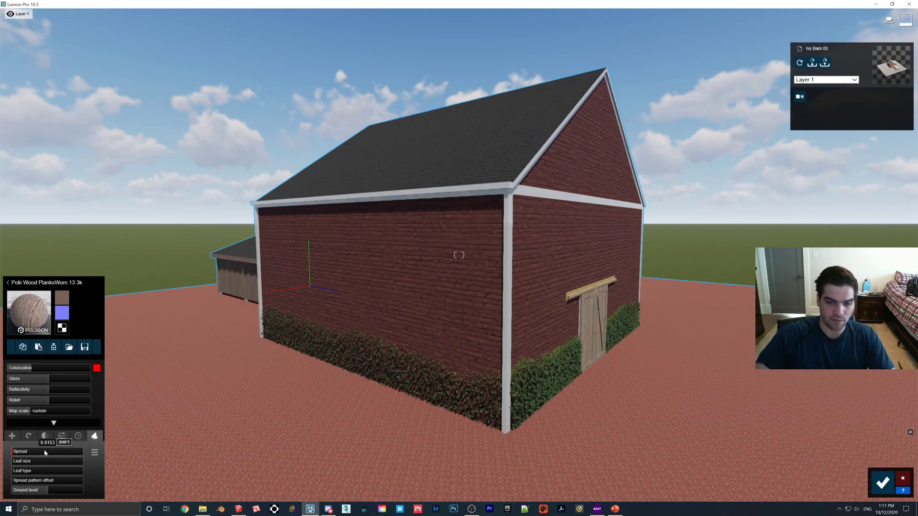
mouse_move(15, 463)
left_mouse_down("shift")
mouse_move(56, 454)
mouse_move(27, 451)
left_mouse_up("shift")
left_click_drag(87, 449, 55, 445)
Try the siding ivy's leaf size at 1.0 and reduce it back to small leaves
key("w")
right_click_drag(248, 422, 364, 407)
left_click_drag(81, 461, 175, 457)
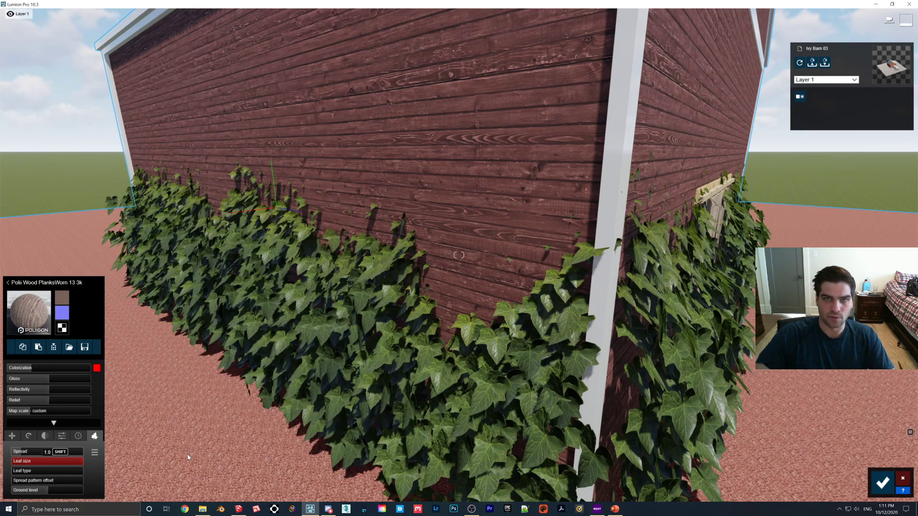
left_click_drag(128, 455, 73, 466)
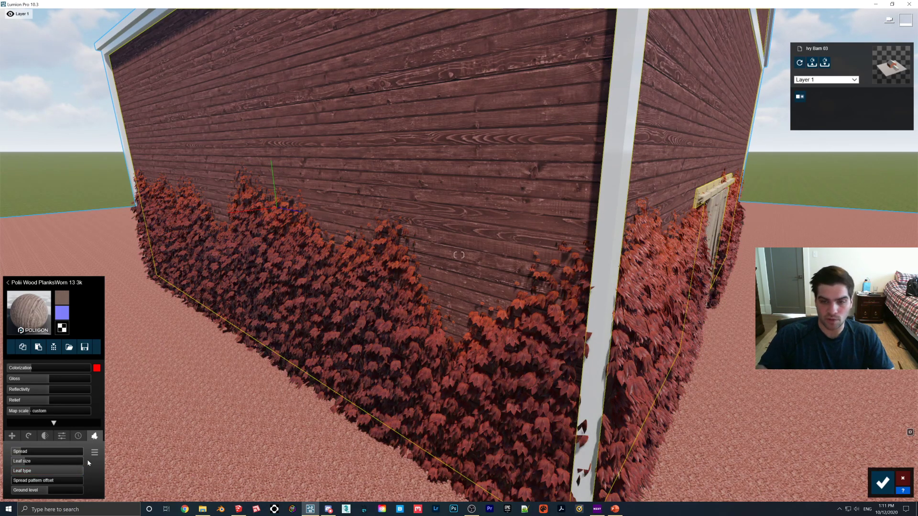
Change the siding ivy's leaf type from red foliage to a green variety, comparing the options near the barn corner
left_click_drag(81, 471, 61, 471)
key("w")
right_click_drag(325, 337, 460, 316)
key("w")
key("s")
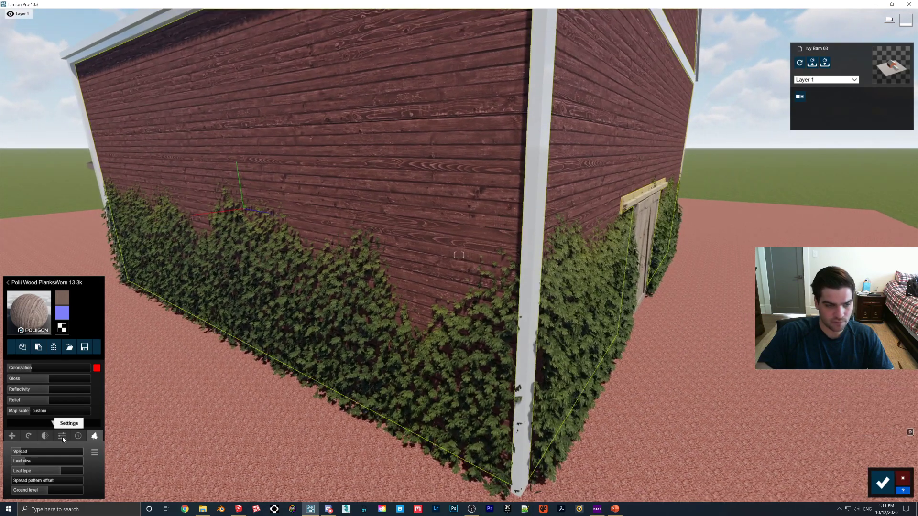
left_click_drag(37, 473, 18, 479)
Adjust the siding ivy's spread pattern offset and set its Spread to about 0.155
key("s")
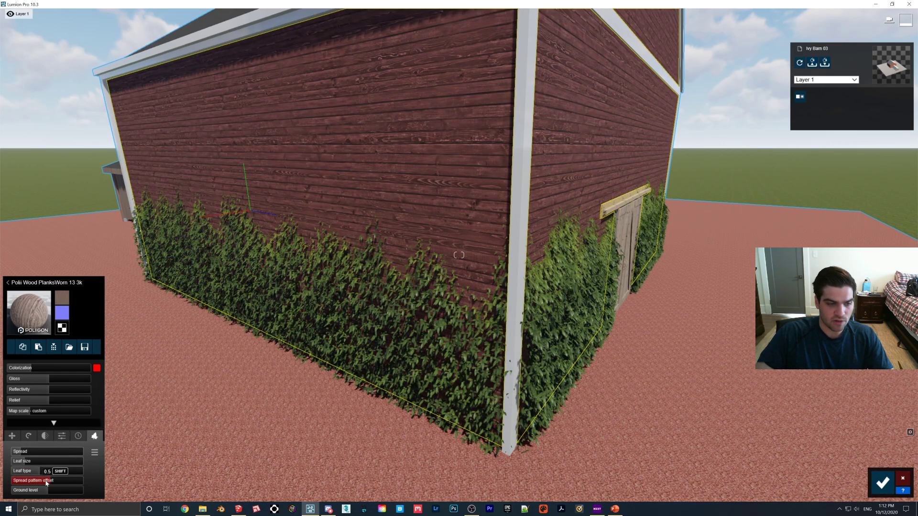
mouse_move(46, 482)
left_mouse_down()
mouse_move(3, 482)
mouse_move(64, 491)
mouse_move(119, 478)
mouse_move(26, 491)
mouse_move(53, 487)
left_mouse_up()
left_click_drag(62, 451, 77, 452)
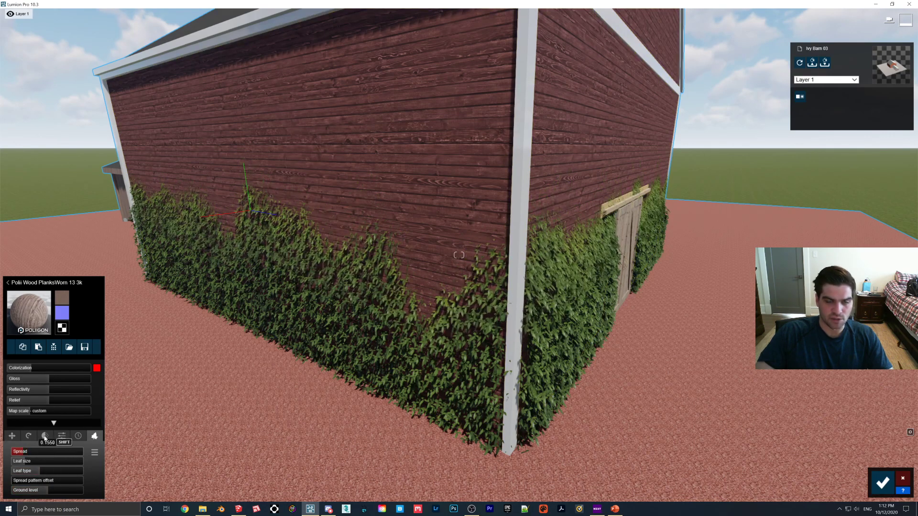
Examine the ivy coverage around the barn corner and the door wall from several distances
key("s")
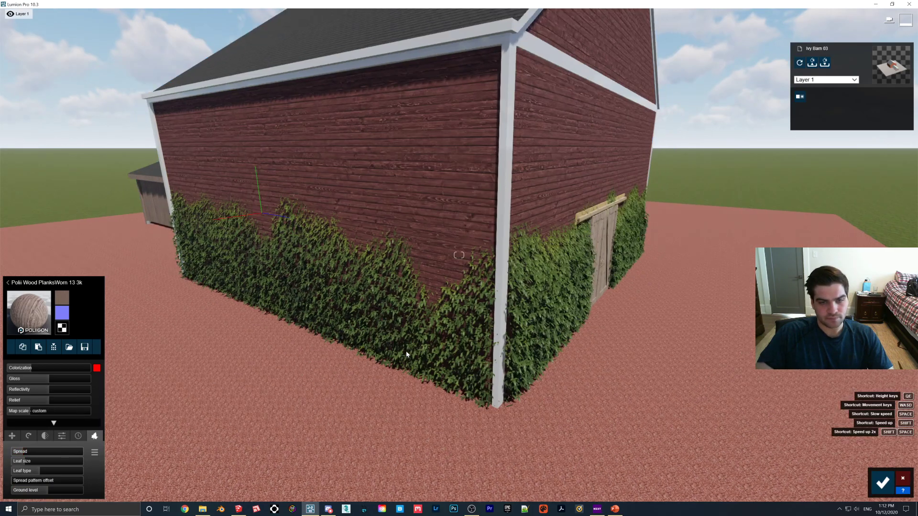
right_click_drag(437, 318, 439, 316)
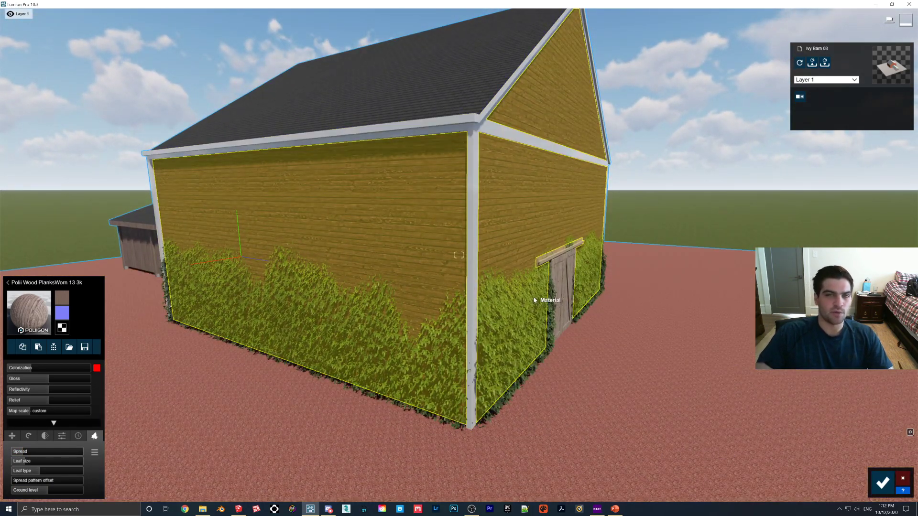
right_click_drag(534, 297, 259, 254)
right_click_drag(436, 305, 286, 289)
key("w")
right_click_drag(717, 277, 325, 229)
key("w")
right_click_drag(736, 258, 686, 295)
key("s")
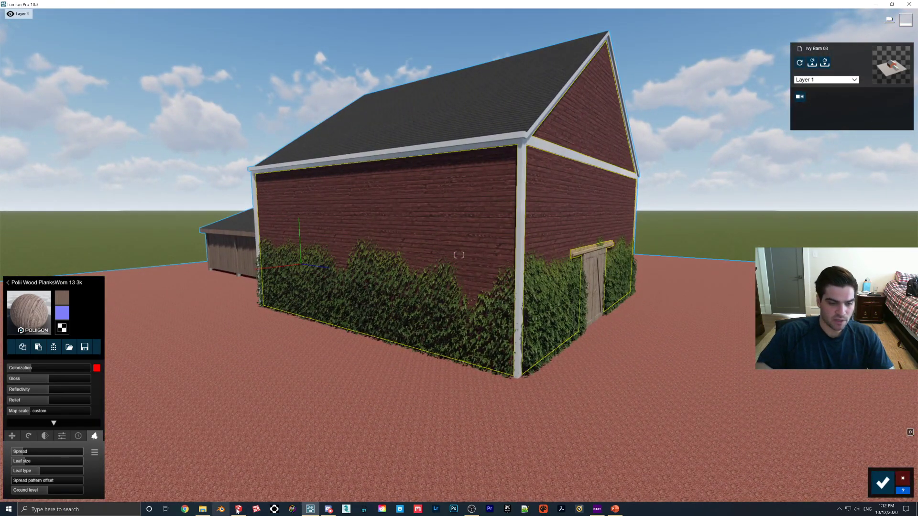
Switch to SketchUp, open the siding group, and draw a rectangle around the door on the gable wall
key("alt+Tab")
middle_click_drag(377, 341, 414, 346)
double_click(420, 336)
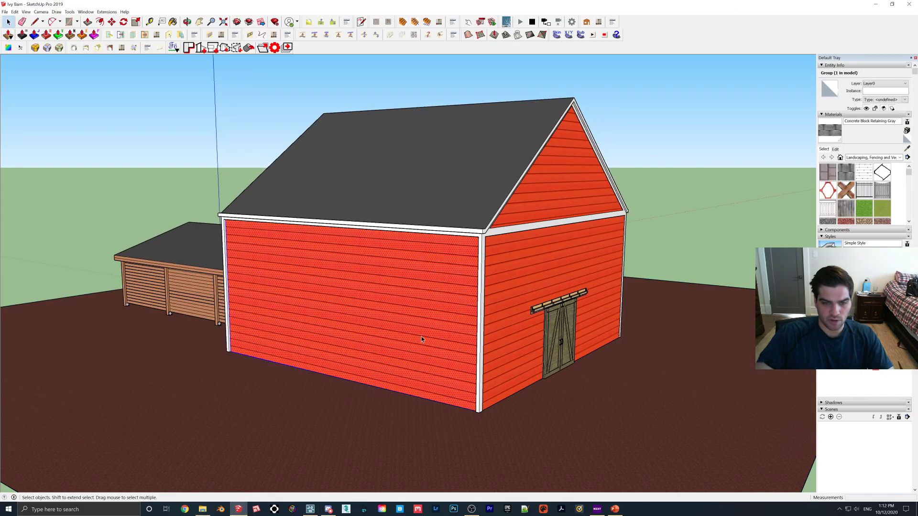
scroll(420, 339, "up", 2)
scroll(452, 370, "down", 3)
middle_click_drag(452, 370, 687, 422)
key("r")
scroll(698, 414, "up", 1)
left_click(705, 409)
mouse_move(592, 294)
middle_mouse_down()
mouse_move(504, 301)
mouse_move(478, 285)
mouse_move(412, 198)
middle_mouse_up()
left_click(412, 194)
Draw a tall rectangle on the long side wall near the corner, rising from the wall base
middle_click_drag(508, 292, 154, 280)
left_click(207, 358)
left_click(435, 229)
mouse_move(435, 229)
middle_mouse_down()
mouse_move(504, 265)
mouse_move(409, 264)
middle_mouse_up()
left_click(8, 21)
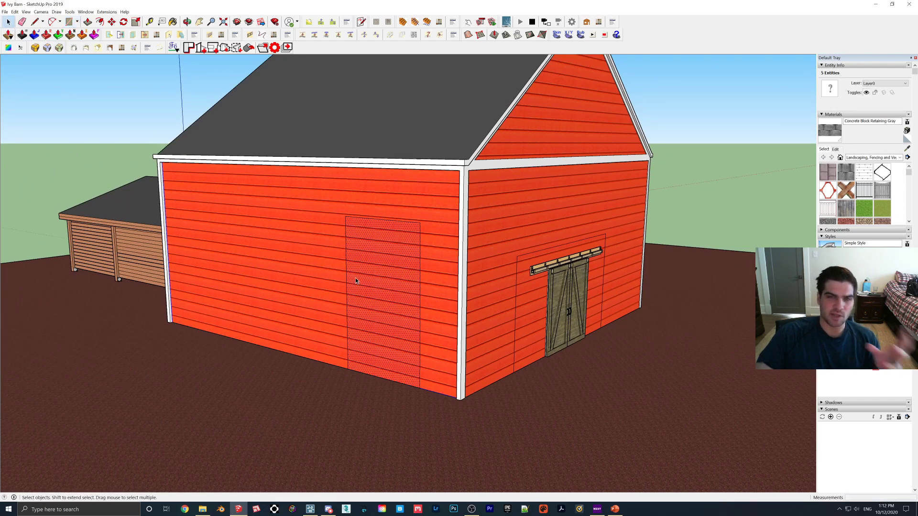
Sample the barn's red siding and create a darker red material from it
left_click(377, 278)
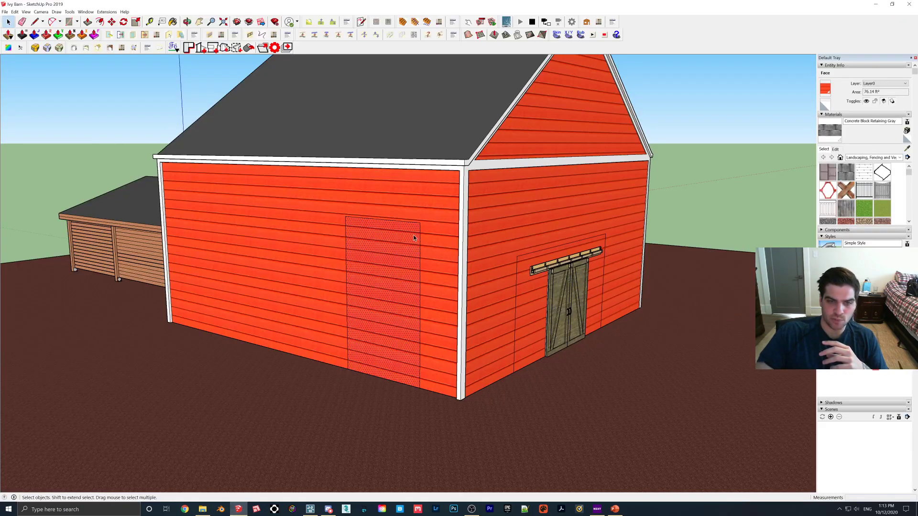
left_click(907, 129)
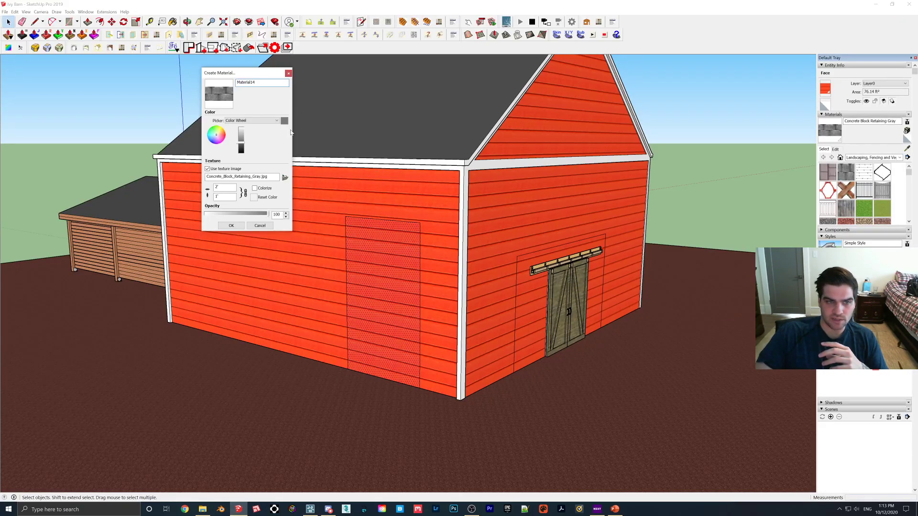
left_click(288, 73)
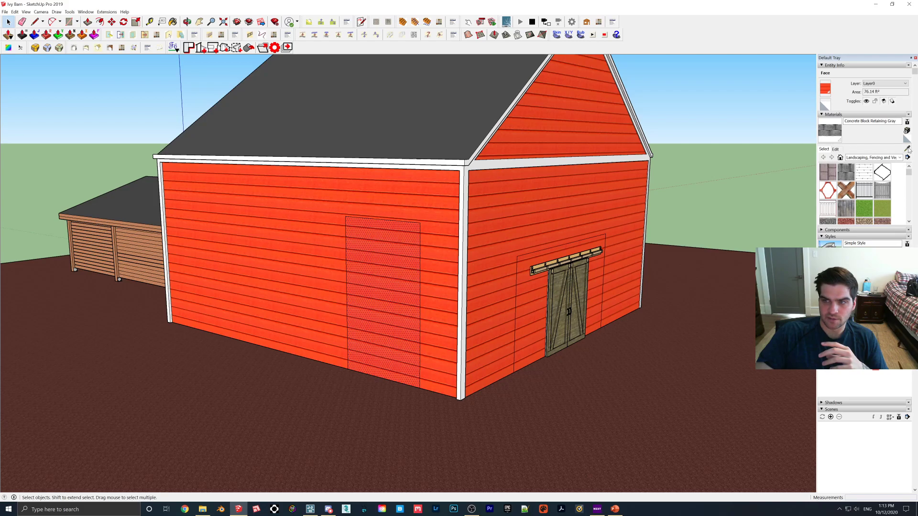
left_click(585, 185)
left_click(907, 131)
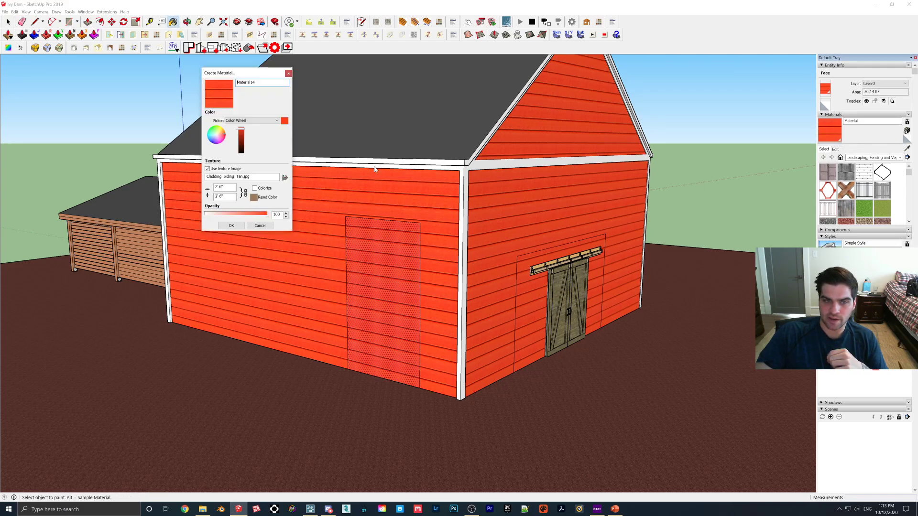
left_click(242, 142)
left_click(231, 225)
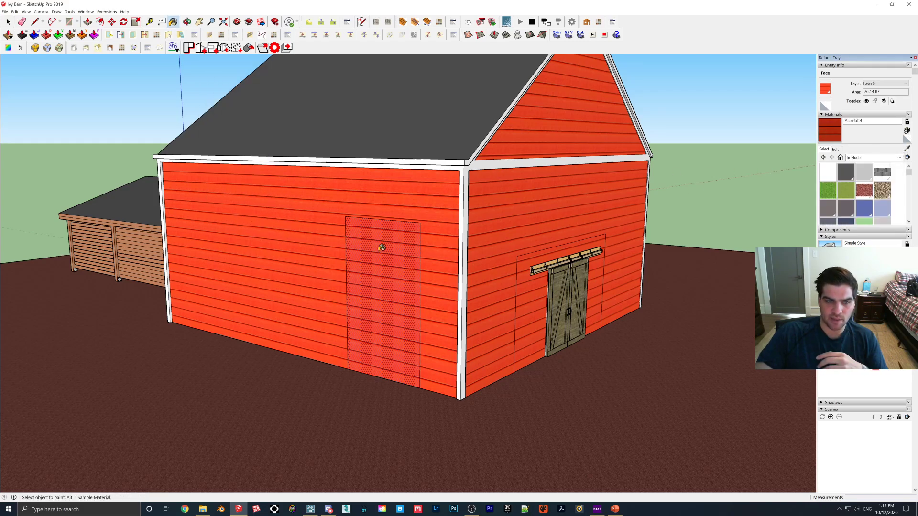
Paint the long wall rectangle and the door surround with the darker red siding material, and save the model
left_click(377, 244)
left_click(538, 255)
left_click(8, 22)
left_click(5, 12)
left_click(19, 44)
Switch to Lumion and give the dark red panels the same Poliigon Wood PlanksWorn 13 3k material as the siding
left_click(310, 510)
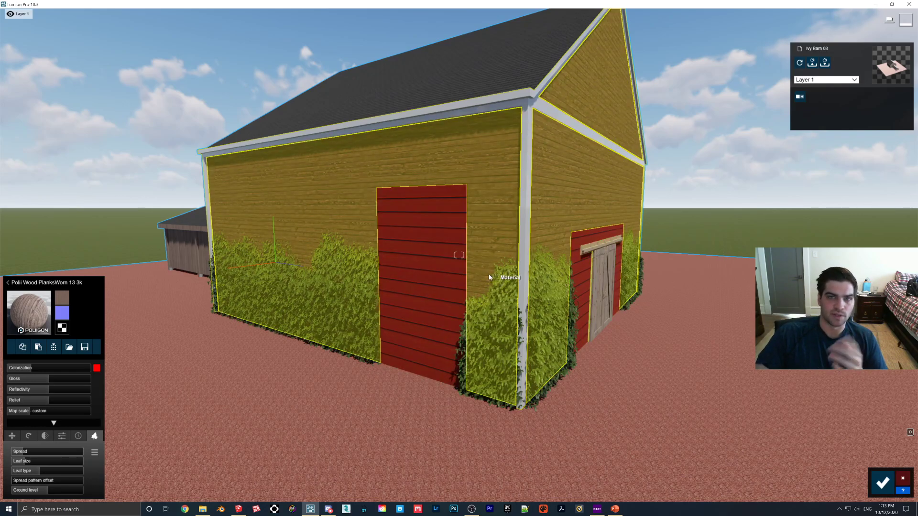
left_click(458, 271)
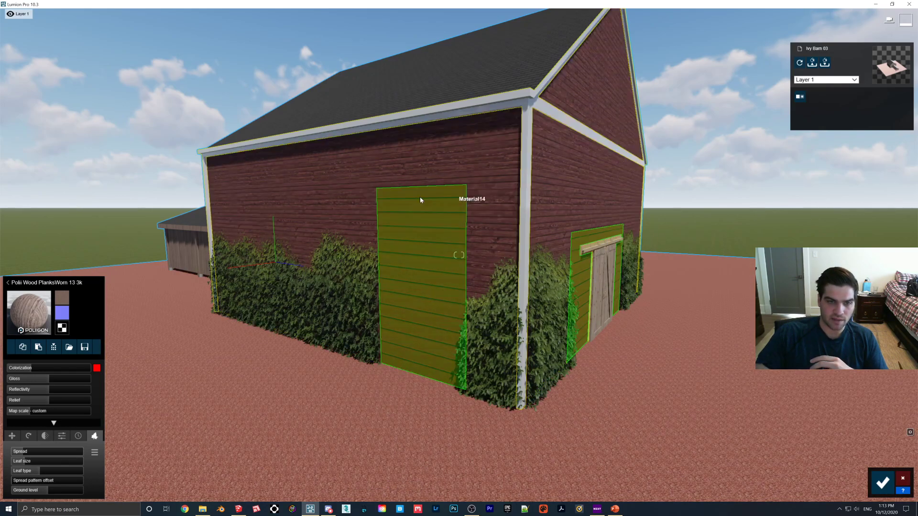
left_click(884, 484)
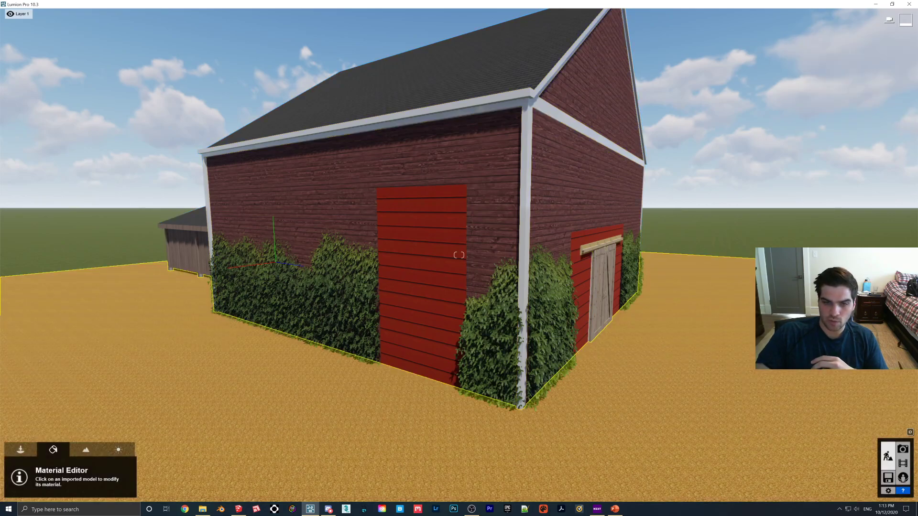
left_click(504, 212)
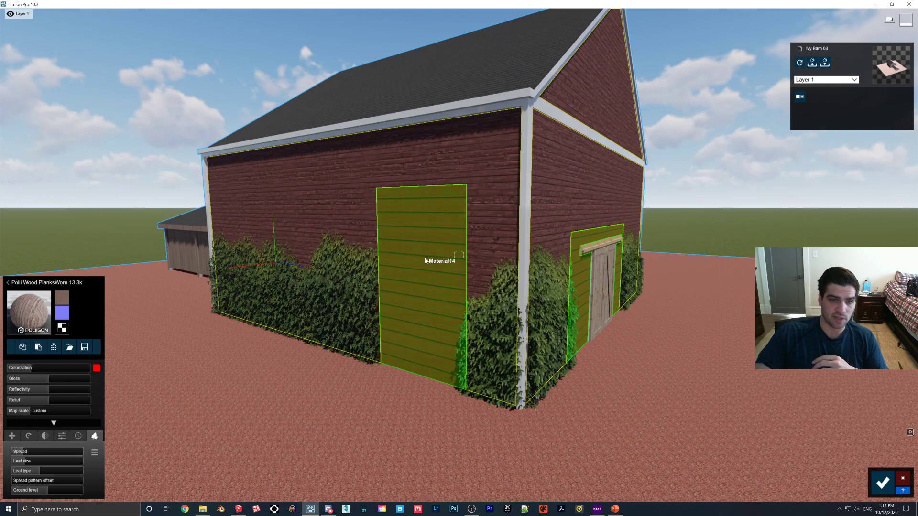
left_click(429, 256)
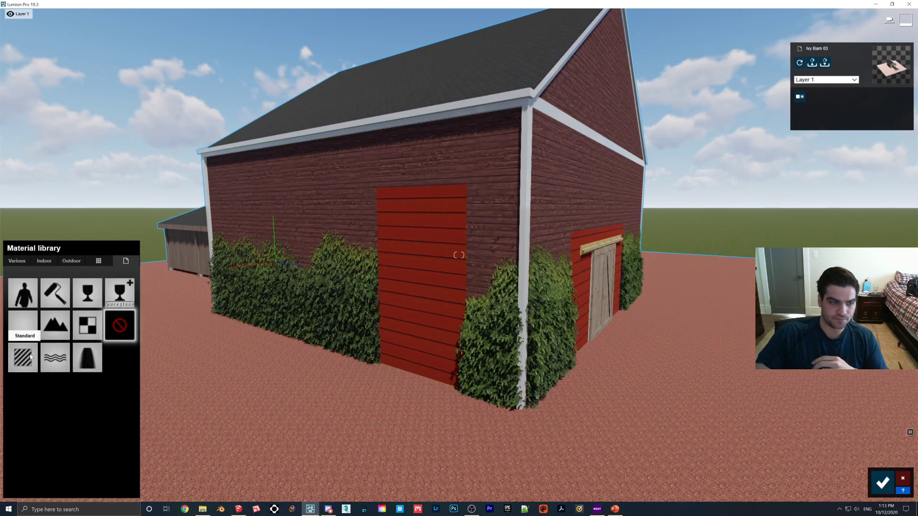
left_click(24, 362)
Remove the ivy from the new wall panels by lowering their foliage Spread to its minimum
mouse_move(554, 308)
right_mouse_down()
mouse_move(512, 314)
mouse_move(544, 313)
right_mouse_up()
key("w")
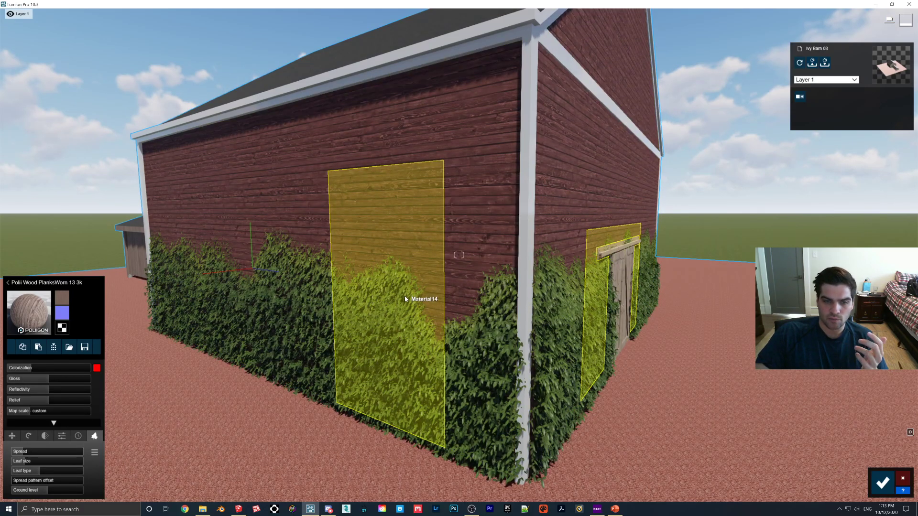
left_click_drag(31, 454, 11, 453)
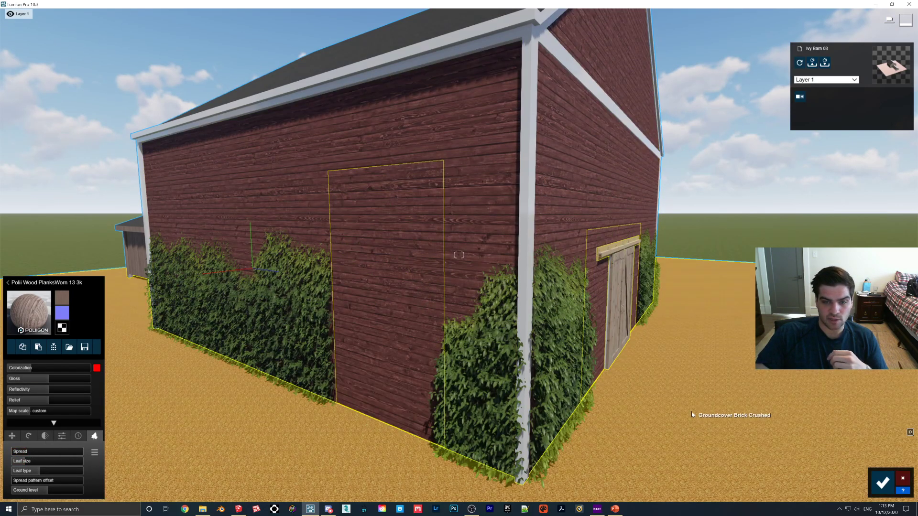
Examine how the ivy stops at the bare panels around the door and on the long wall
right_click_drag(594, 377, 542, 356)
key("s")
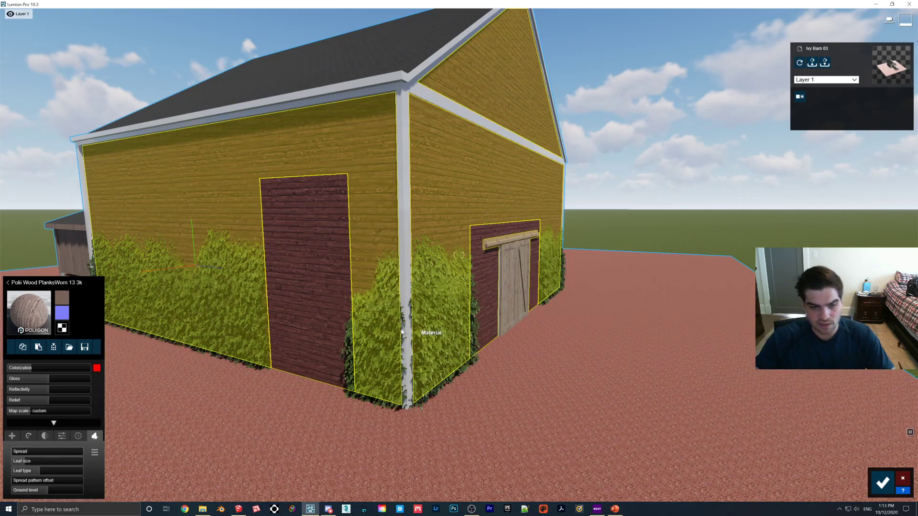
mouse_move(449, 325)
right_mouse_down()
mouse_move(622, 324)
mouse_move(617, 311)
mouse_move(460, 320)
right_mouse_up()
key("w")
key("s")
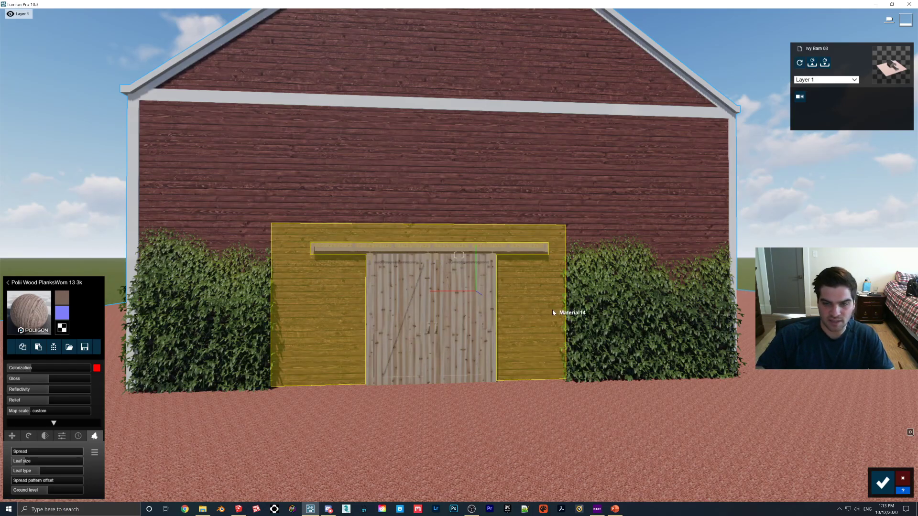
right_click_drag(557, 313, 538, 316)
key("a")
right_click_drag(434, 272, 550, 306)
key("a")
key("s")
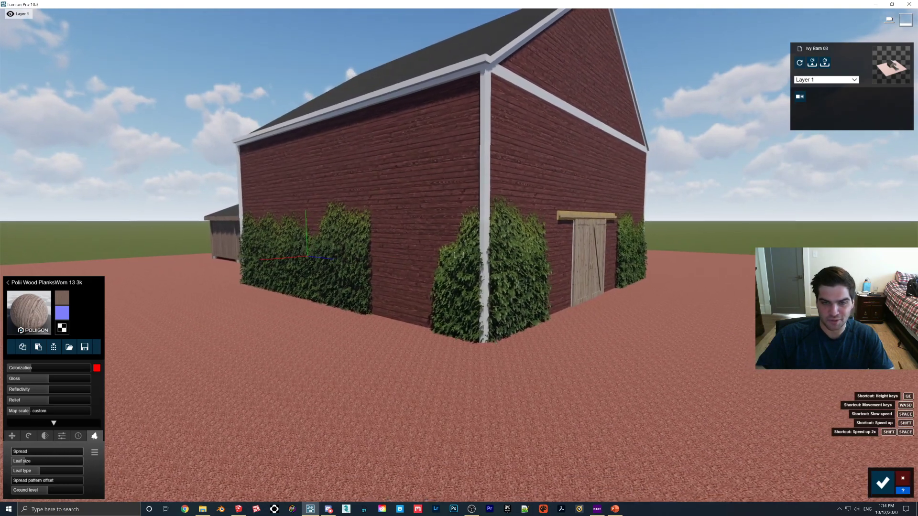
Inspect the long wall panel up close, comparing its planks with the surrounding siding
right_click_drag(425, 289, 434, 276)
right_click_drag(523, 289, 530, 278)
key("w")
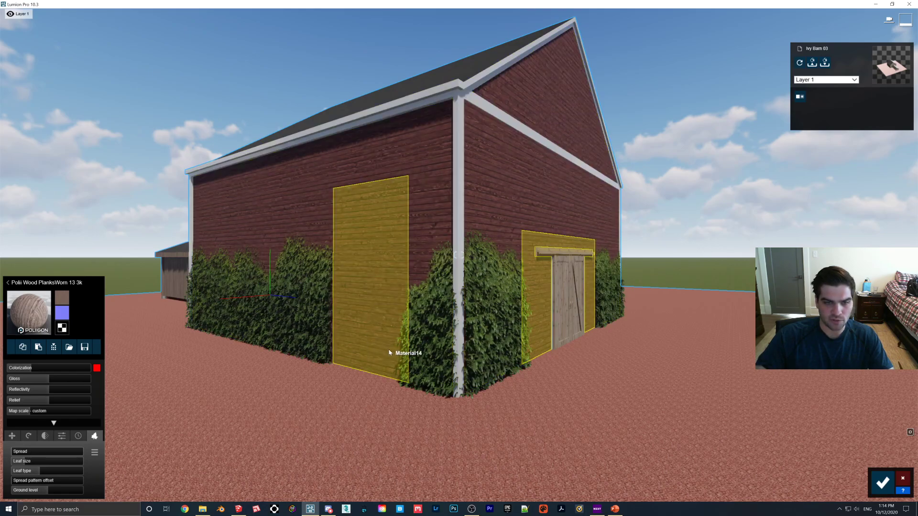
key("w")
right_click_drag(376, 279, 459, 295)
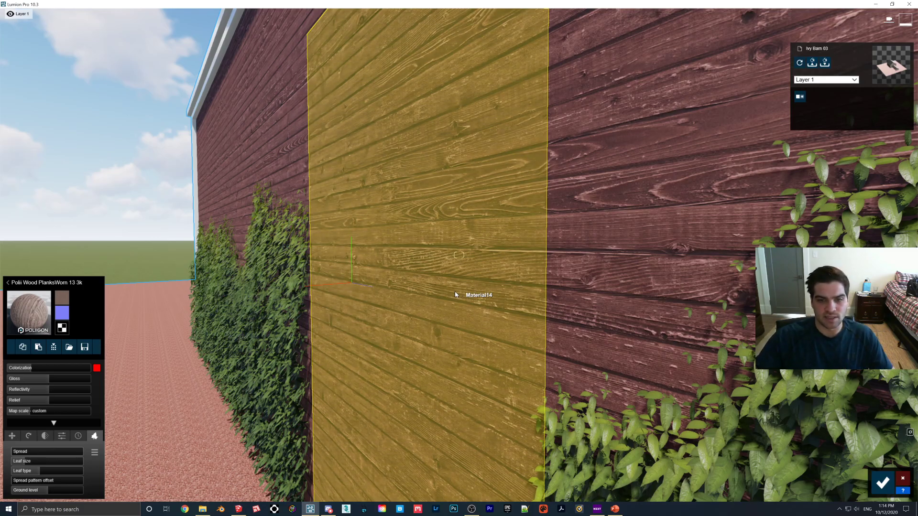
key("s")
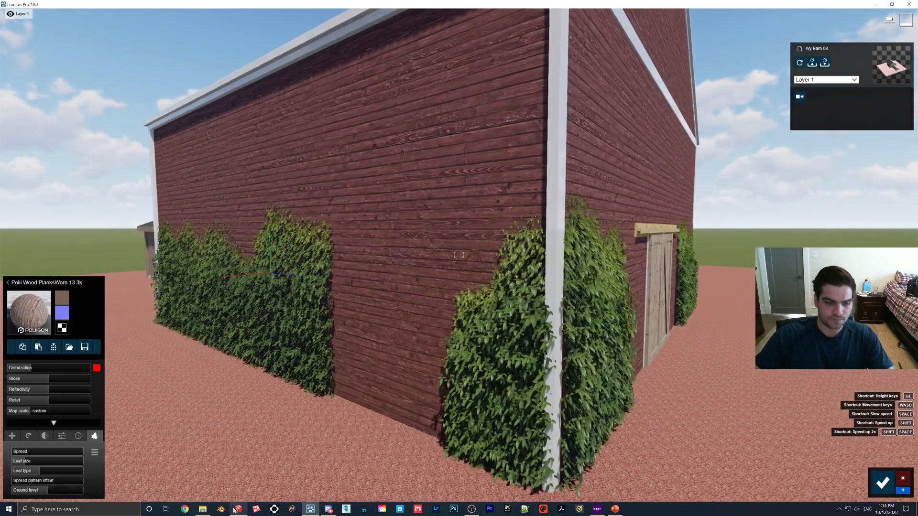
Switch to SketchUp to review the two painted wall areas, and return to Lumion
left_click(238, 508)
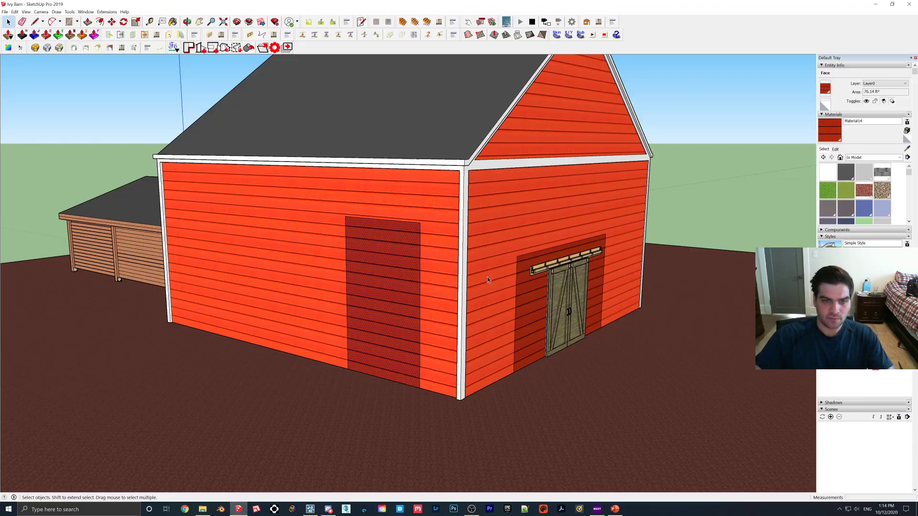
middle_click_drag(411, 238, 460, 231)
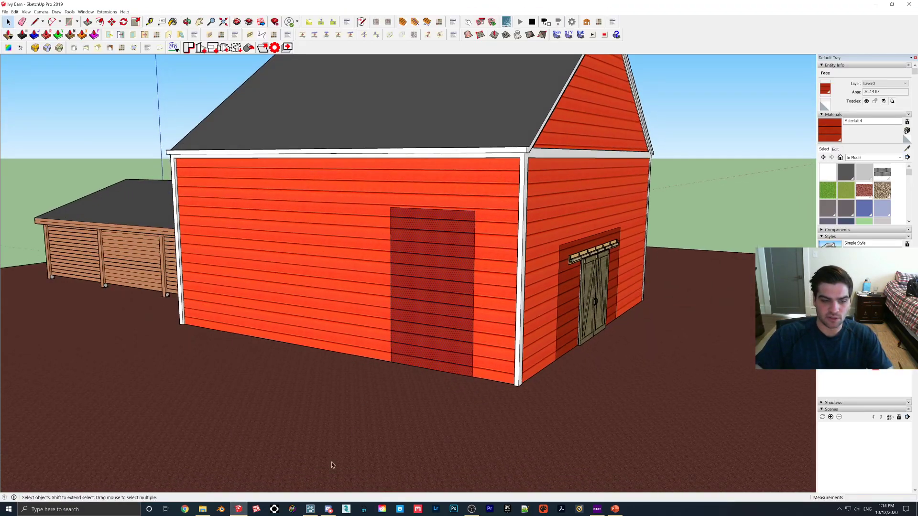
left_click(310, 509)
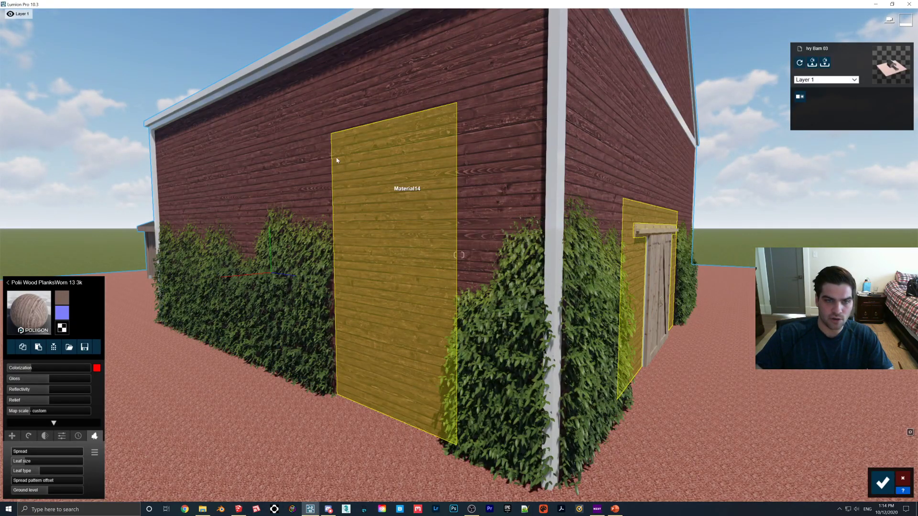
Inspect the upper edges of the long wall panel for visible seams and view the whole barn again
key("w")
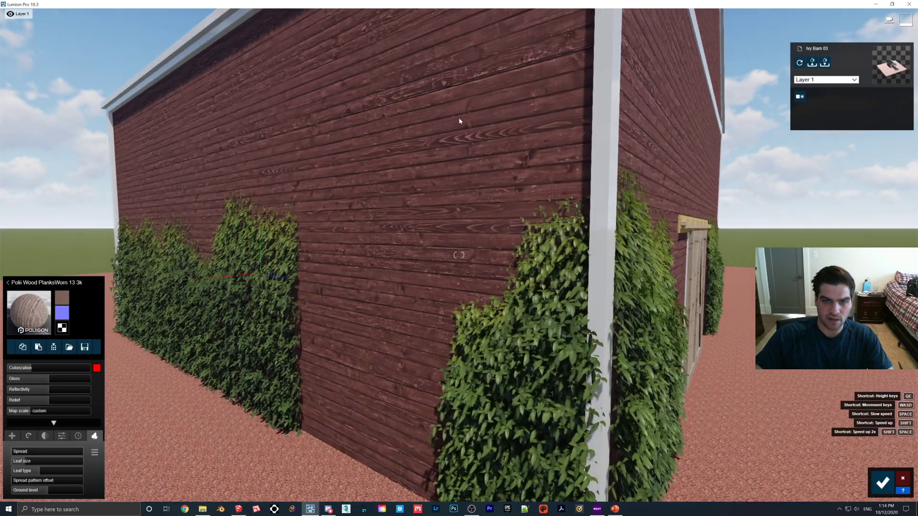
key("w")
right_click_drag(459, 121, 442, 72)
key("s")
key("w")
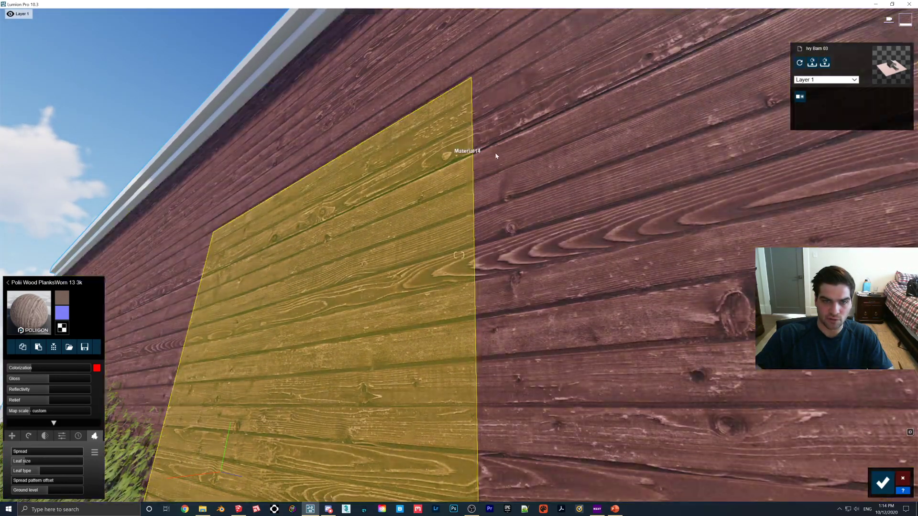
scroll(493, 156, "down", 6)
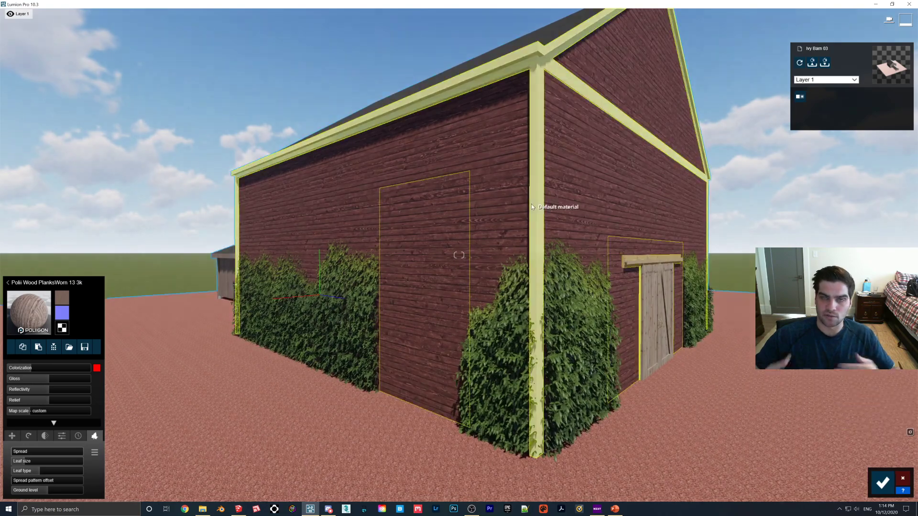
right_click_drag(532, 204, 578, 259)
scroll(577, 258, "down", 5)
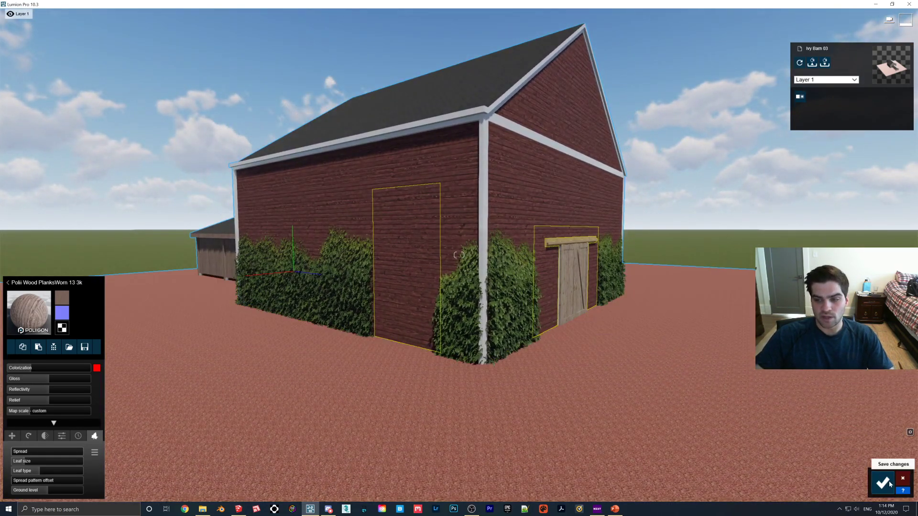
Save the material changes and update the barn's preview in Photo mode with the Realistic style
left_click(882, 483)
left_click(902, 450)
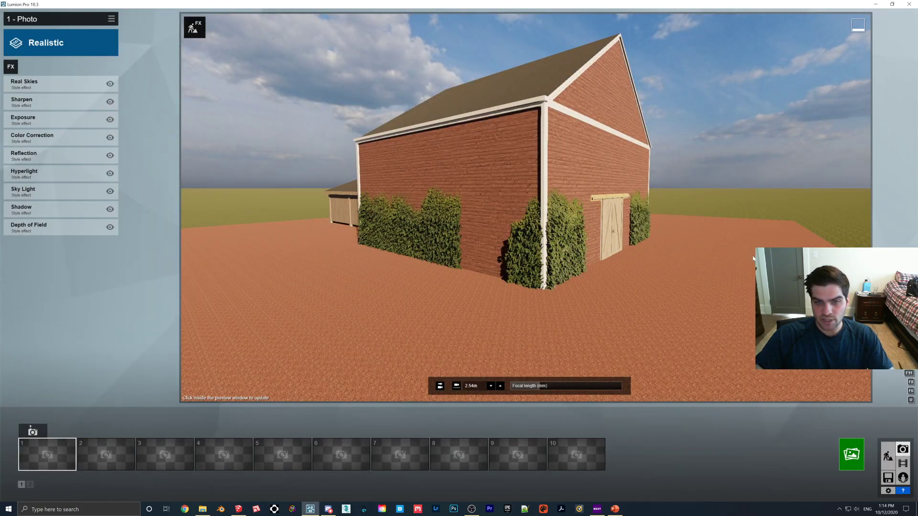
left_click(474, 249)
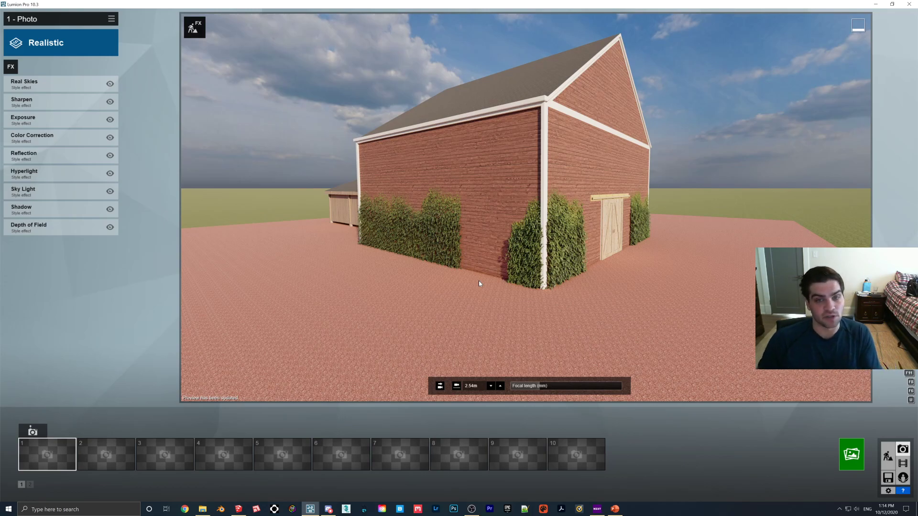
Return to Build mode and apply the dark Evermotion Soil 002 2048 material to the ground around the barn
left_click(888, 456)
key("w")
right_click_drag(596, 286, 526, 281)
key("s")
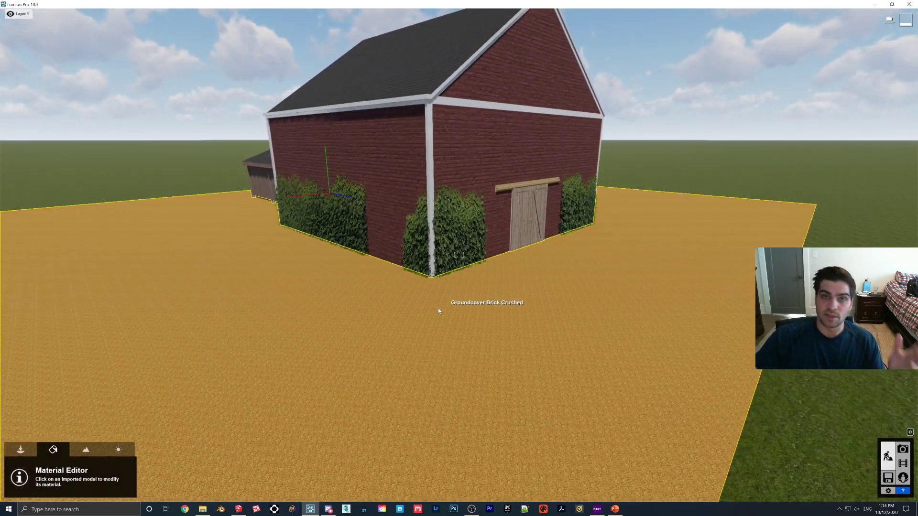
left_click(438, 311)
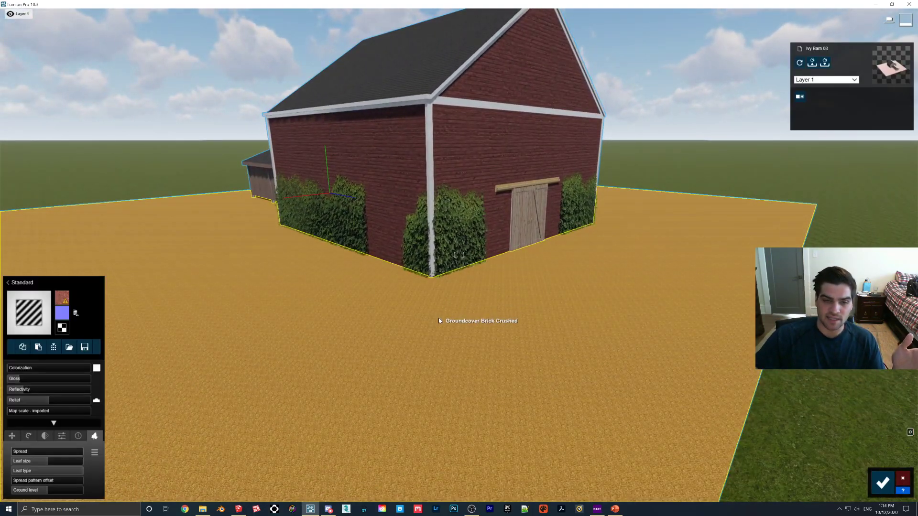
left_click(35, 307)
left_click(97, 262)
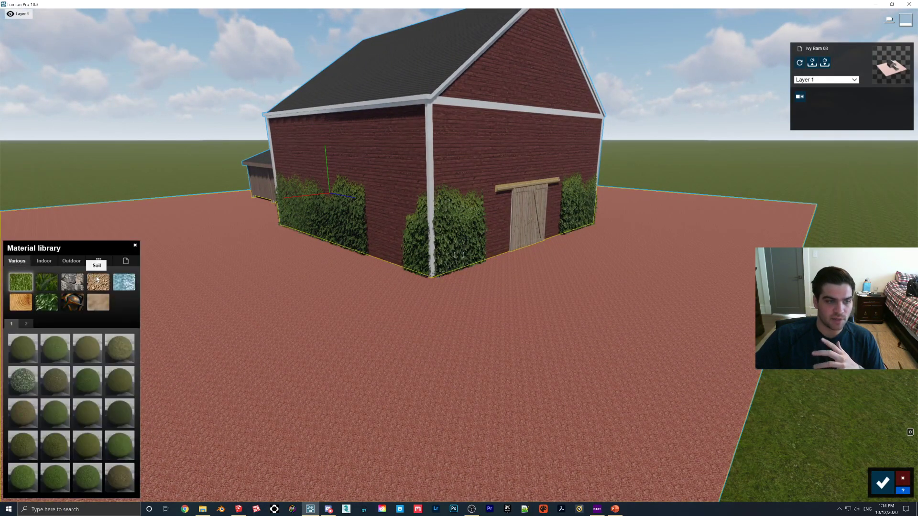
left_click(106, 284)
left_click(122, 345)
Examine the soil texture around the barn and open the ground material's settings
right_click_drag(460, 321, 457, 328)
scroll(461, 319, "down", 3)
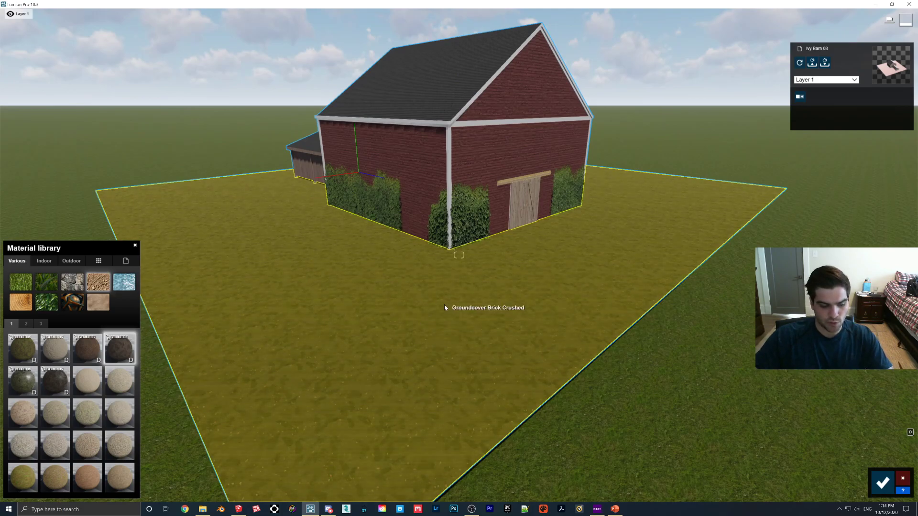
scroll(445, 305, "up", 5)
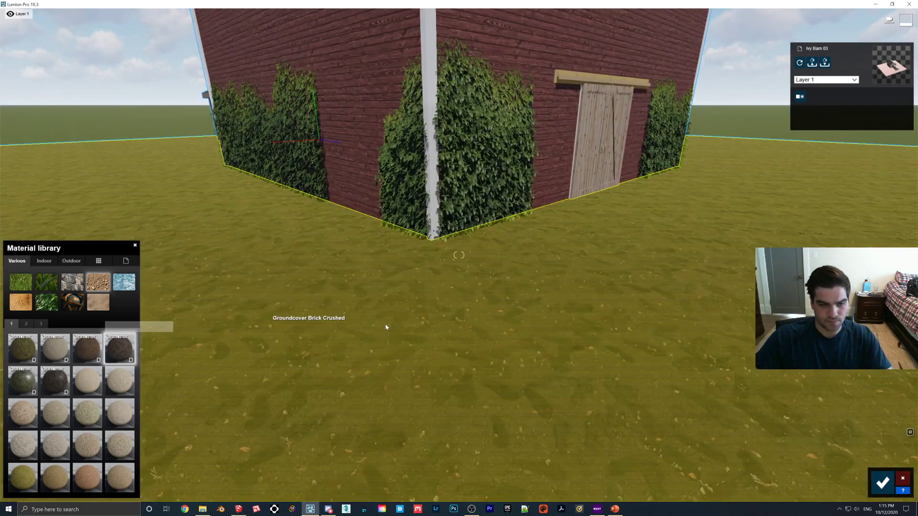
left_click(119, 349)
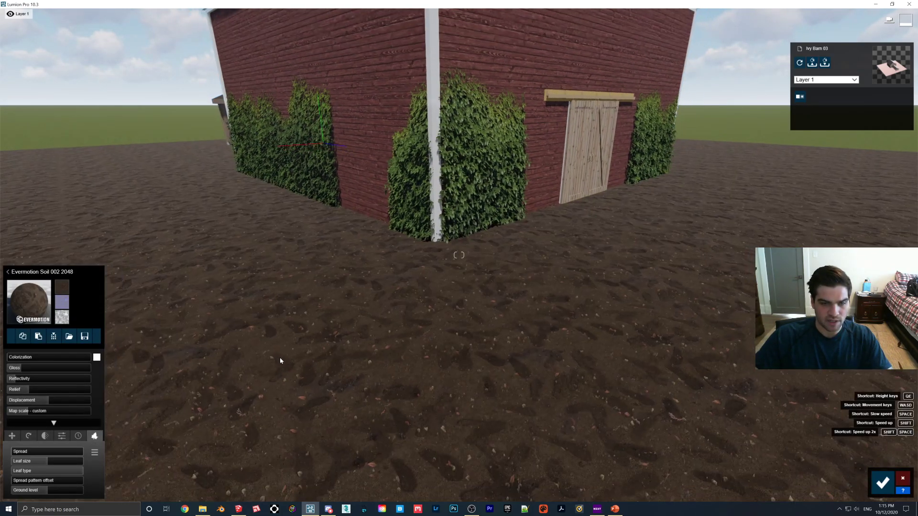
scroll(278, 362, "down", 1)
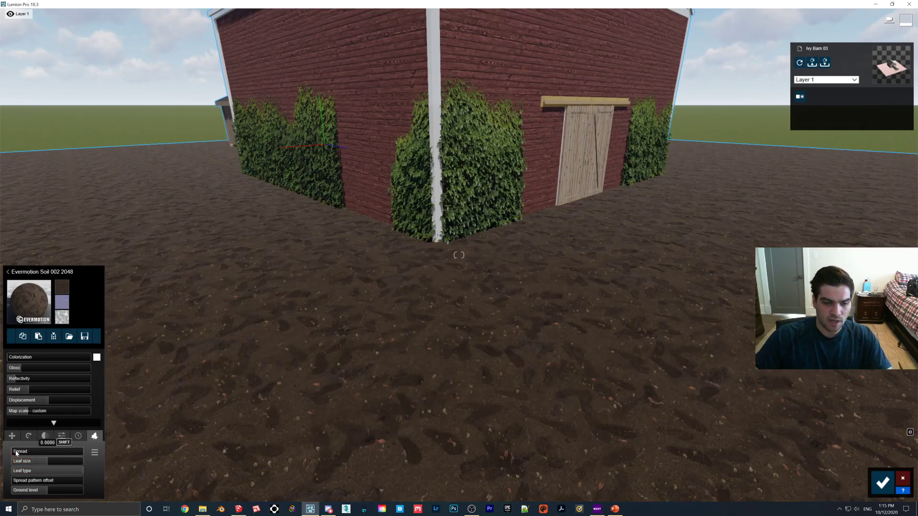
Try a foliage spread of 0.3 with small leaves on the soil ground
mouse_move(24, 451)
left_mouse_down("shift")
mouse_move(32, 451)
mouse_move(22, 451)
left_mouse_up("shift")
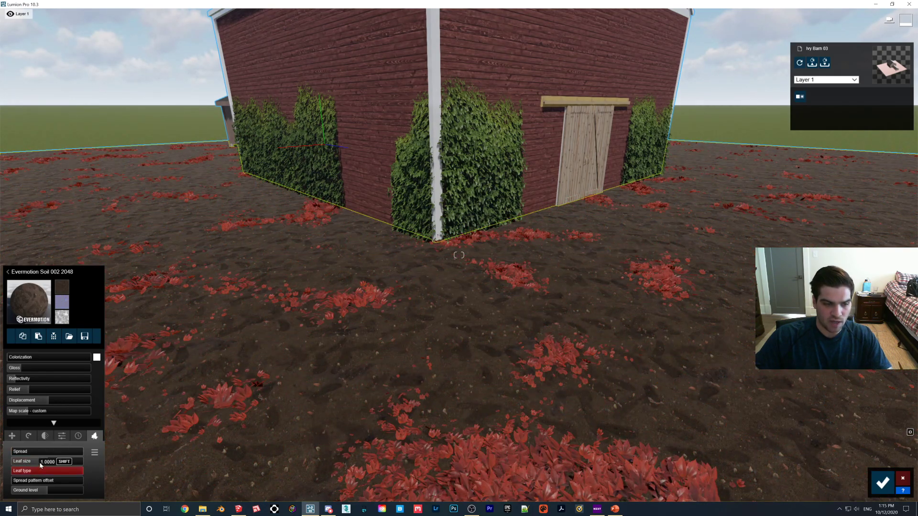
mouse_move(24, 452)
left_mouse_down()
mouse_move(7, 449)
mouse_move(31, 452)
left_mouse_up()
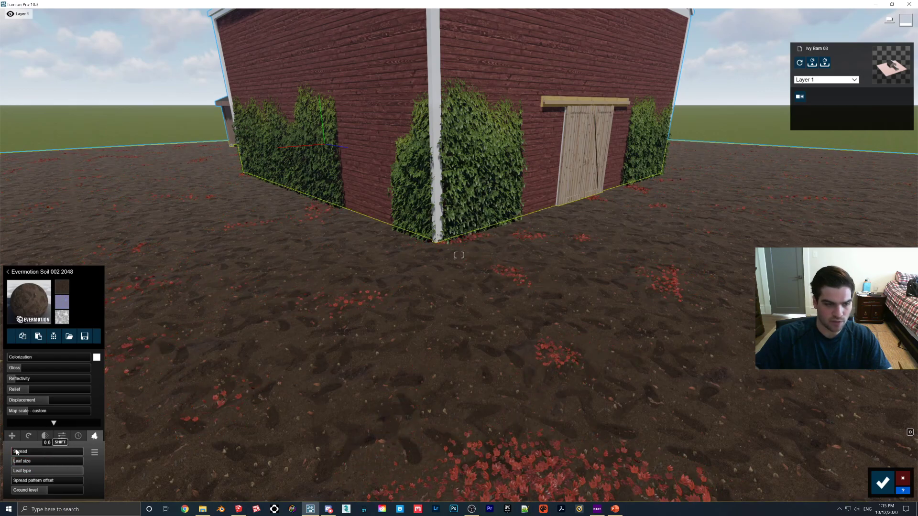
key("s")
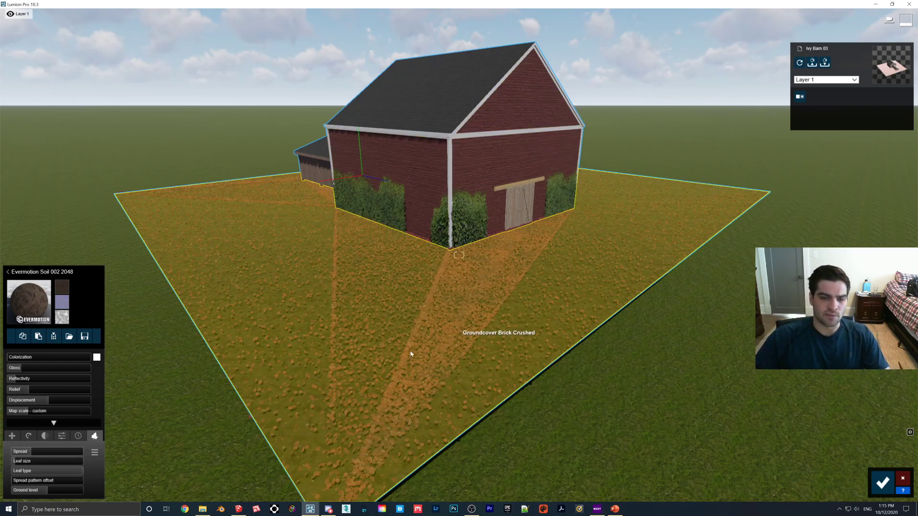
Switch to SketchUp to examine the ground group's surface geometry, and return to Lumion
left_click(238, 508)
left_click(25, 12)
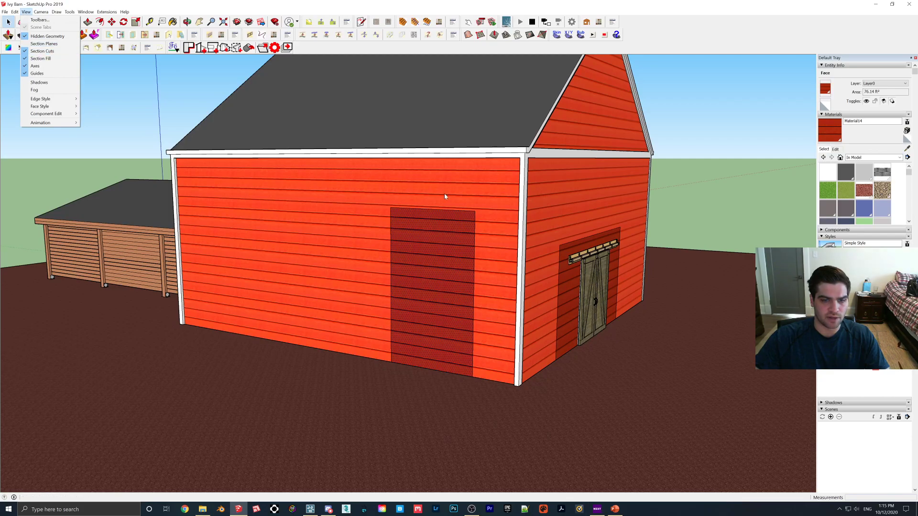
double_click(567, 416)
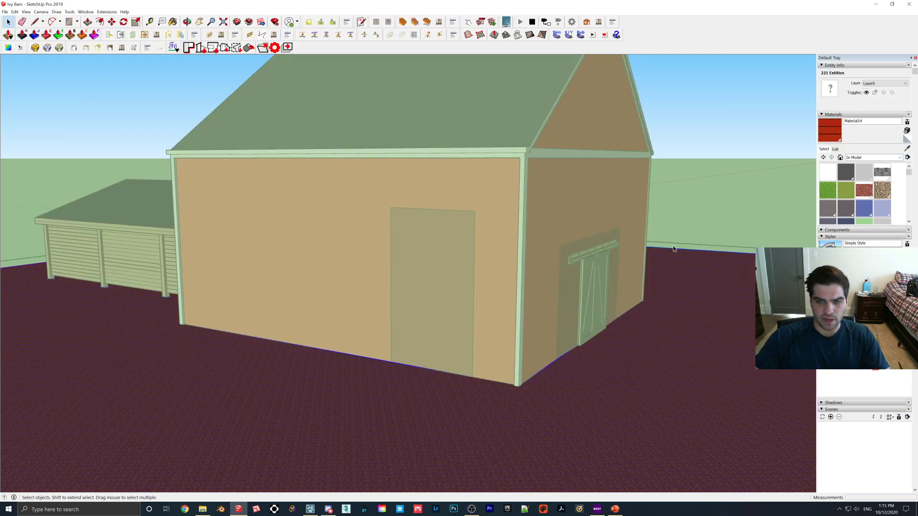
left_click(671, 235)
left_click(310, 509)
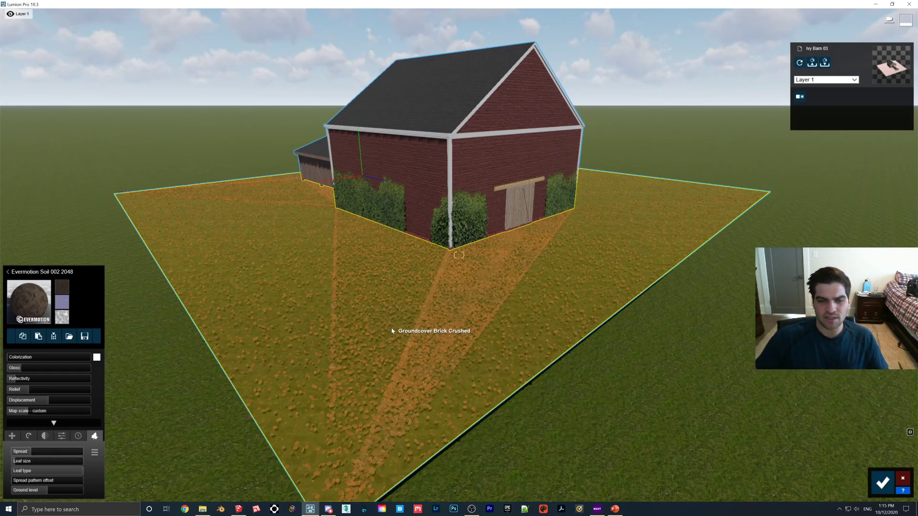
Test larger leaves on the soil, and reduce its foliage to a very sparse spread with a small leaf size
key("w")
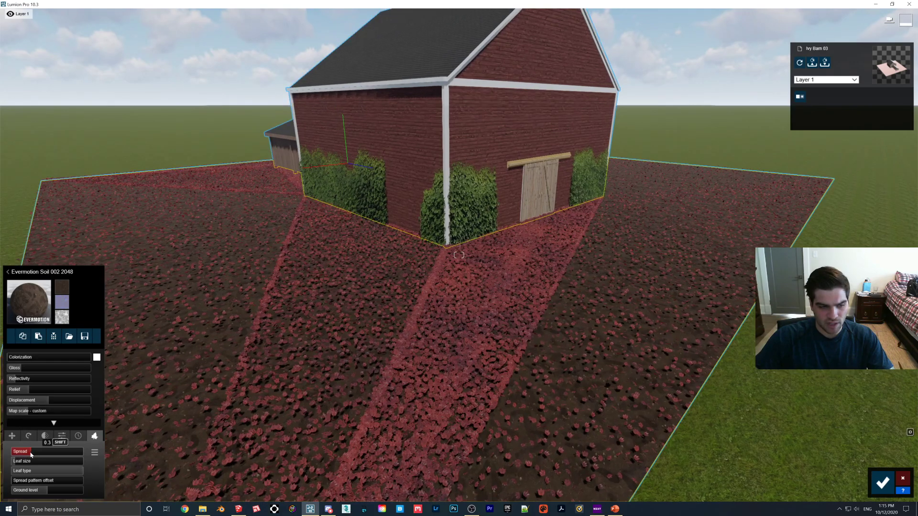
left_click(23, 461)
left_click_drag(23, 463, 43, 462)
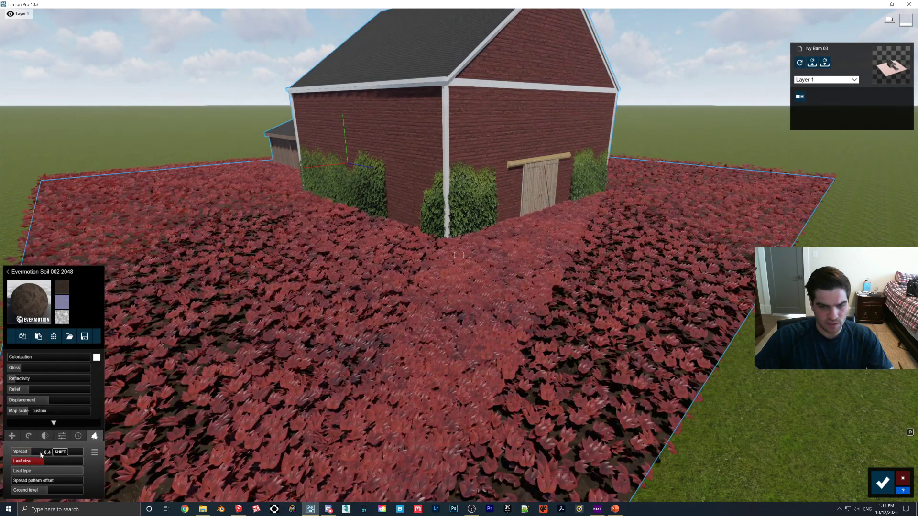
left_click(12, 454)
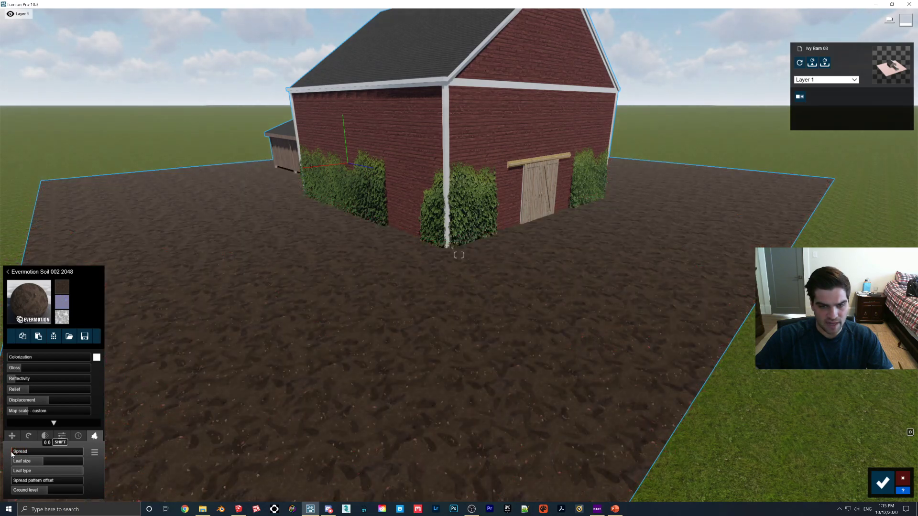
left_click_drag(13, 452, 12, 452, "shift")
left_click_drag(11, 454, 10, 463)
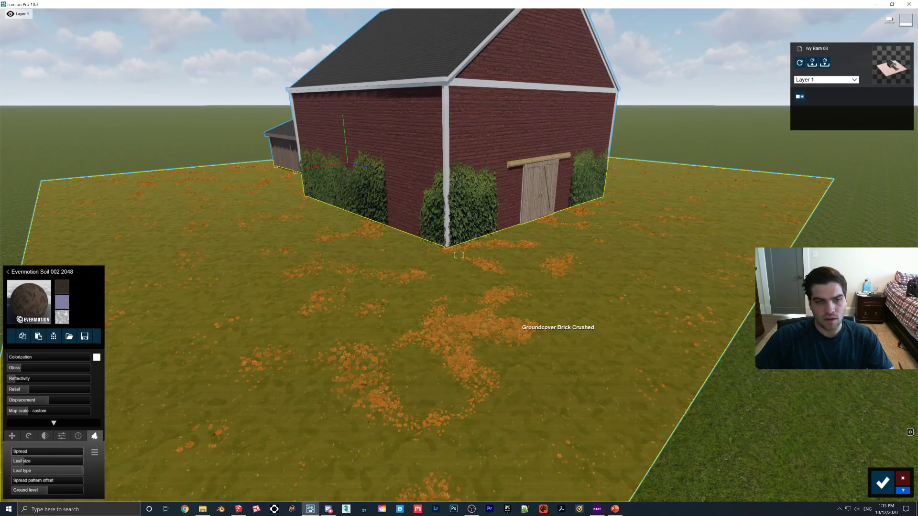
Change the soil foliage's leaf type from the red leaves to a green, grass-like plant
key("s")
right_click_drag(504, 328, 424, 354)
key("w")
key("w")
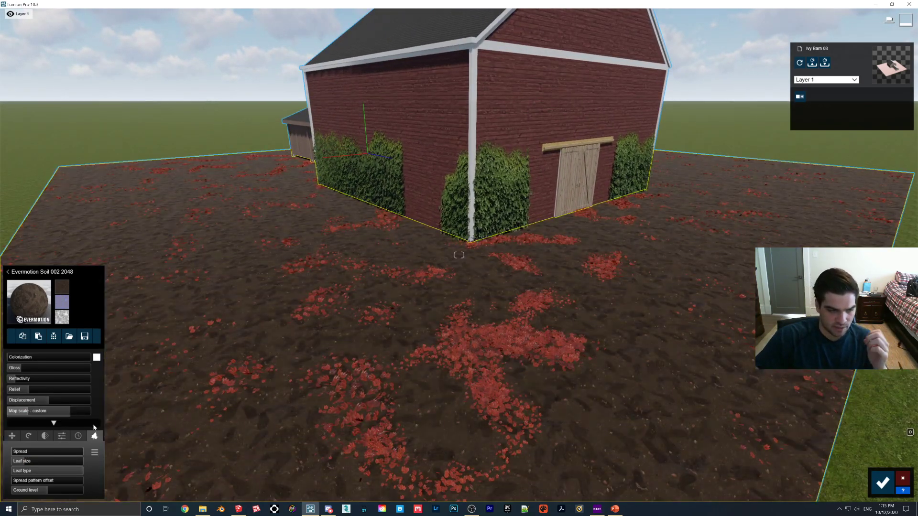
left_click(43, 472)
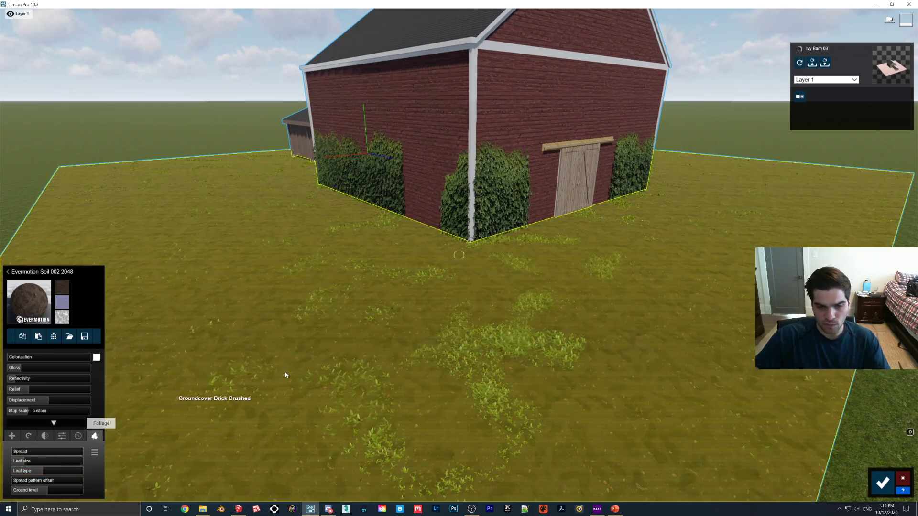
Reduce the leaf size of the green ground foliage and check the patches up close and from farther away
key("w")
right_click_drag(286, 375, 420, 313)
key("s")
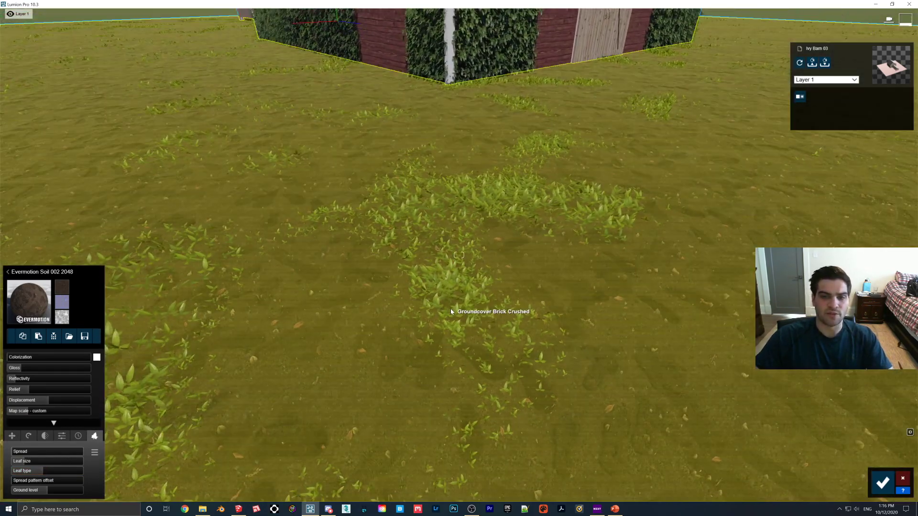
key("s")
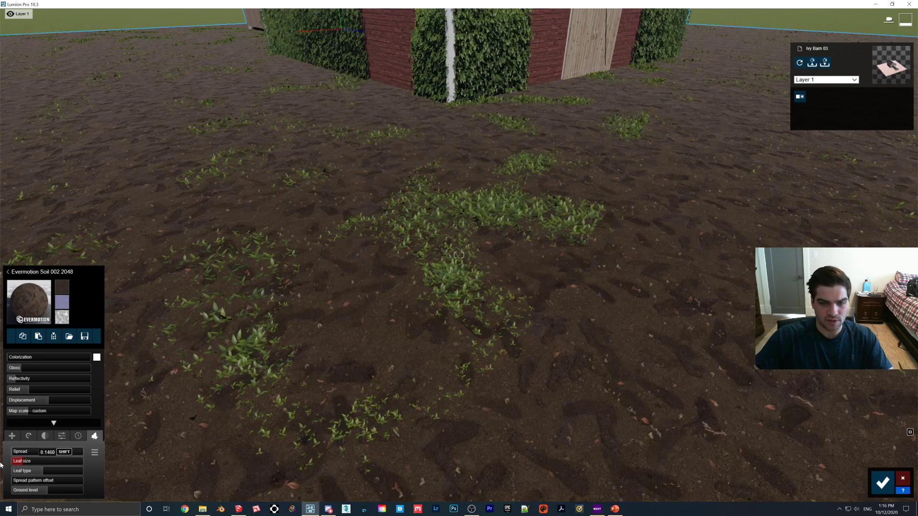
key("s")
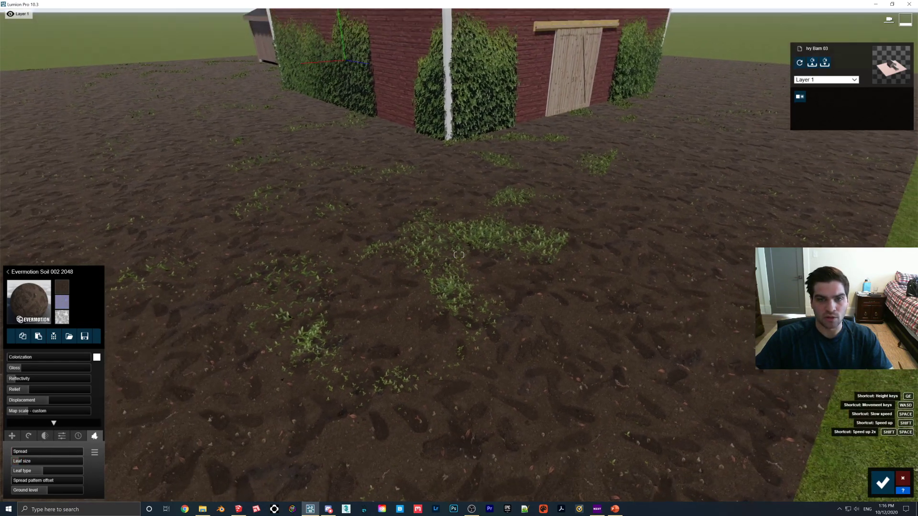
right_click_drag(470, 311, 478, 375)
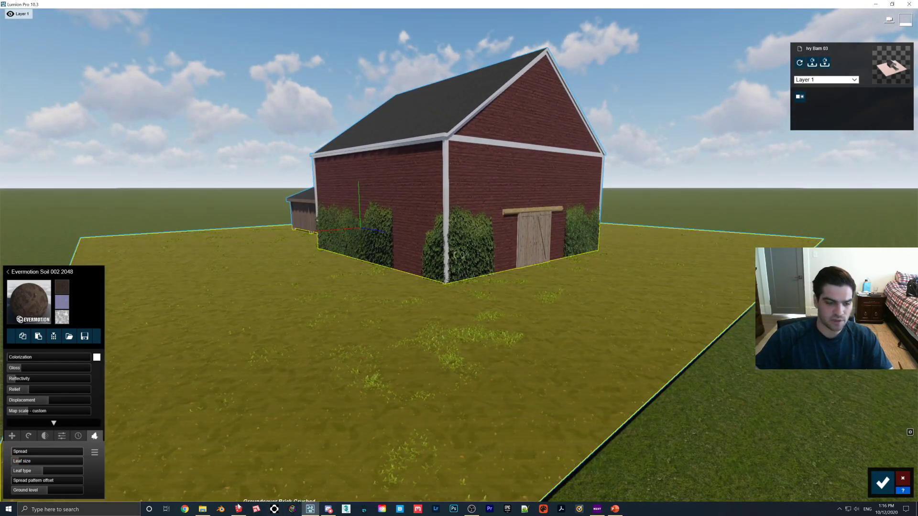
In SketchUp, copy the ground plane group and place the duplicate slightly below the original
key("alt+Tab")
scroll(335, 363, "down", 2)
key("ctrl+a")
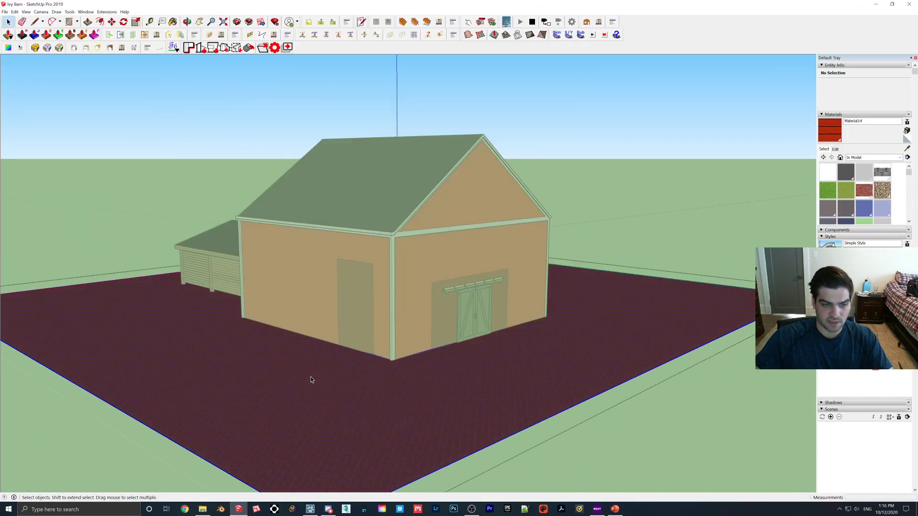
key("shift+z")
key("Escape")
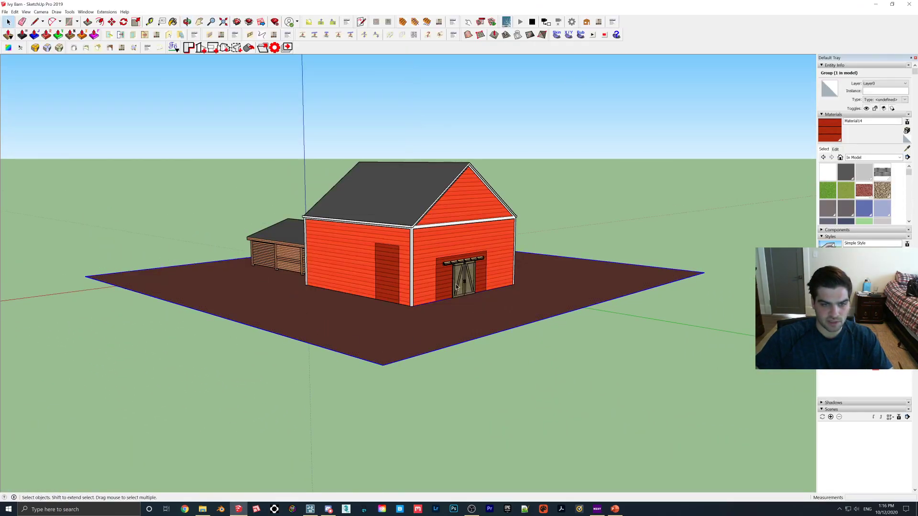
scroll(387, 368, "up", 2)
key("m")
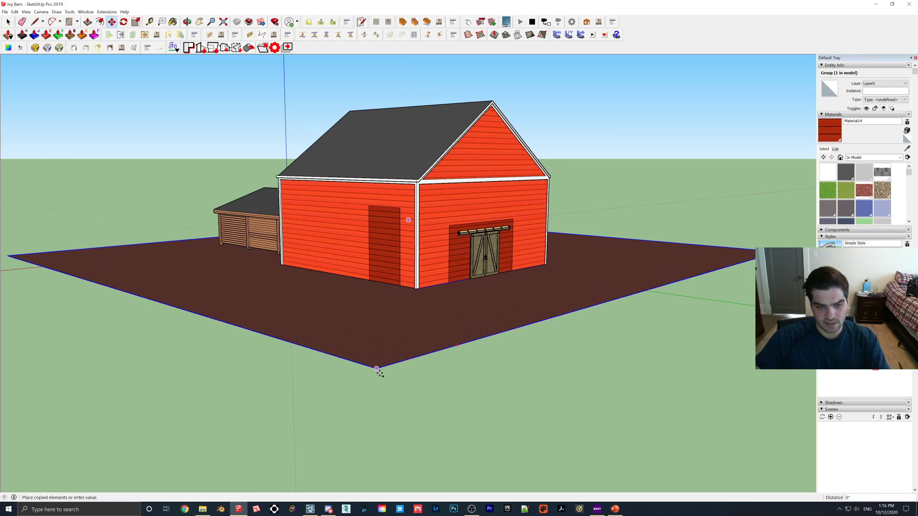
left_click(377, 371)
left_click(9, 23)
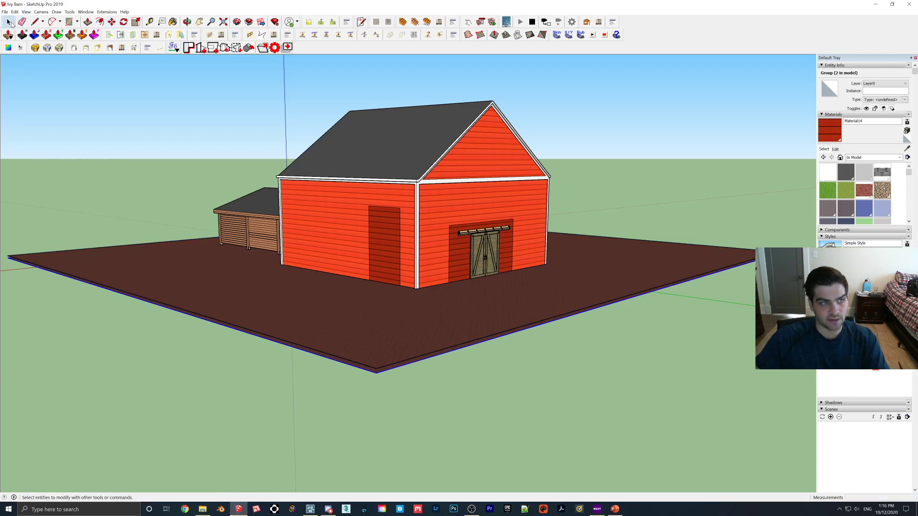
Create a darker material based on Grass Dark Green and paint the lower ground copy with it
double_click(378, 372)
key("ctrl+a")
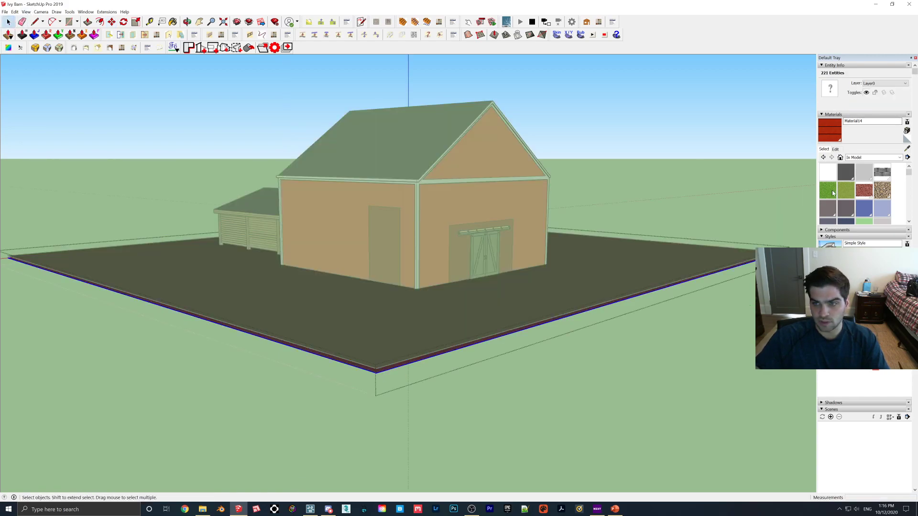
left_click(827, 190)
left_click(906, 130)
left_click(241, 143)
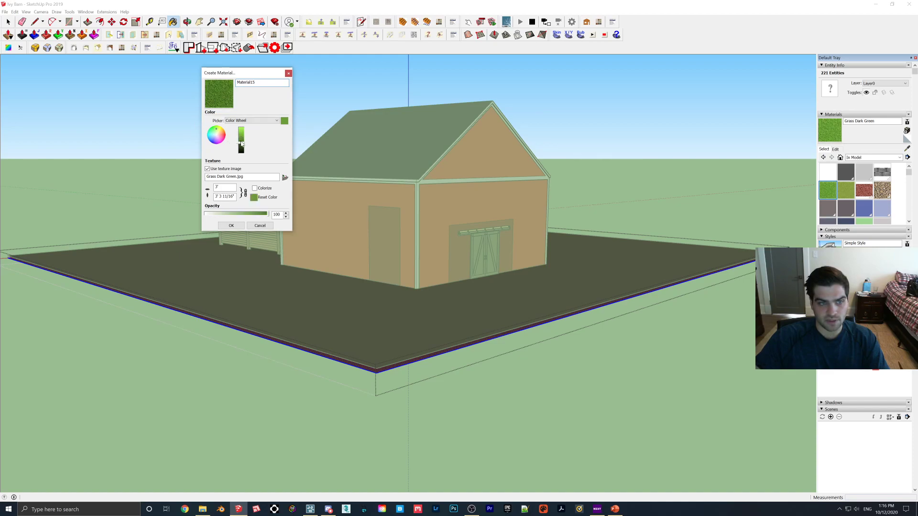
left_click(231, 226)
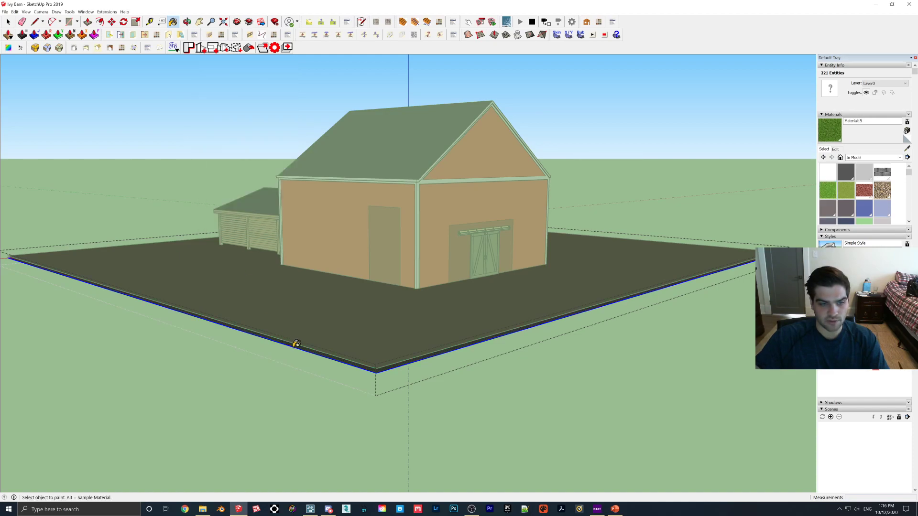
left_click(8, 21)
Save the SketchUp model and reload it in Lumion
left_click(5, 11)
left_click(15, 44)
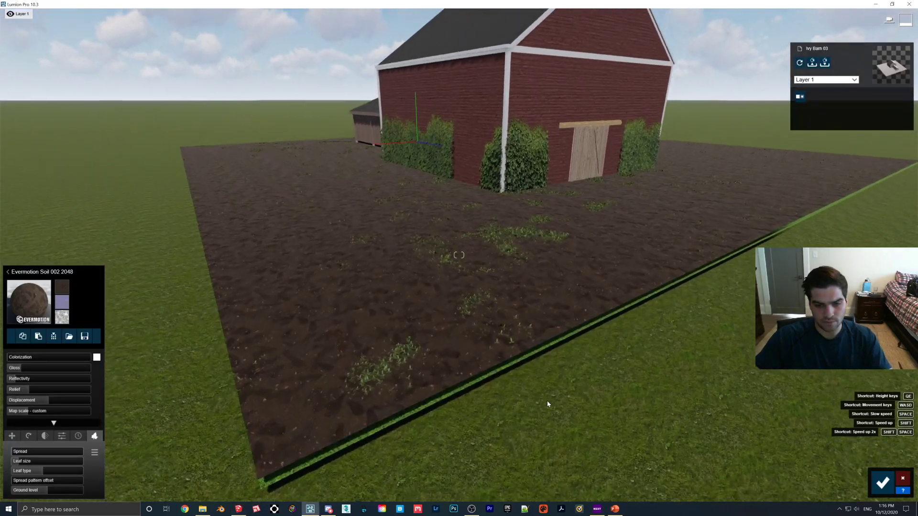
scroll(548, 407, "down", 3)
Apply the Wild Grass 02 3D grass material to the lower green ground layer
left_click(518, 371)
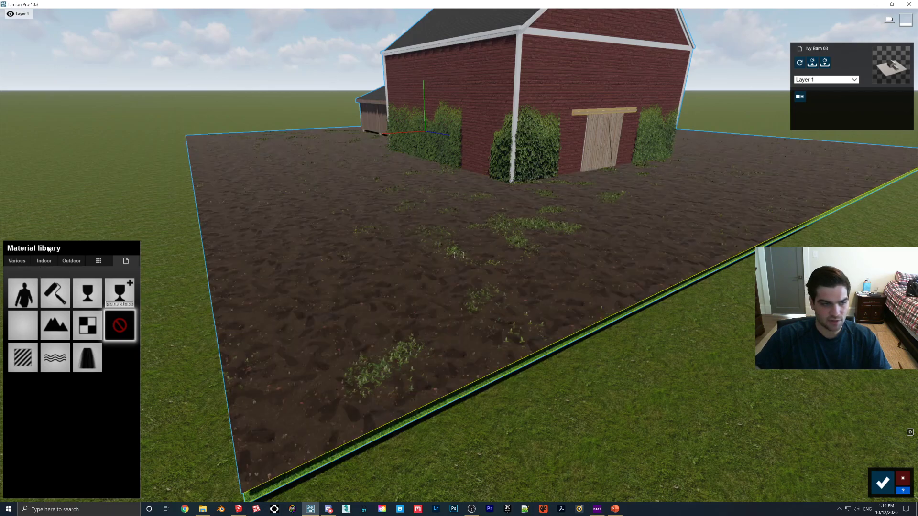
left_click(19, 261)
left_click(48, 283)
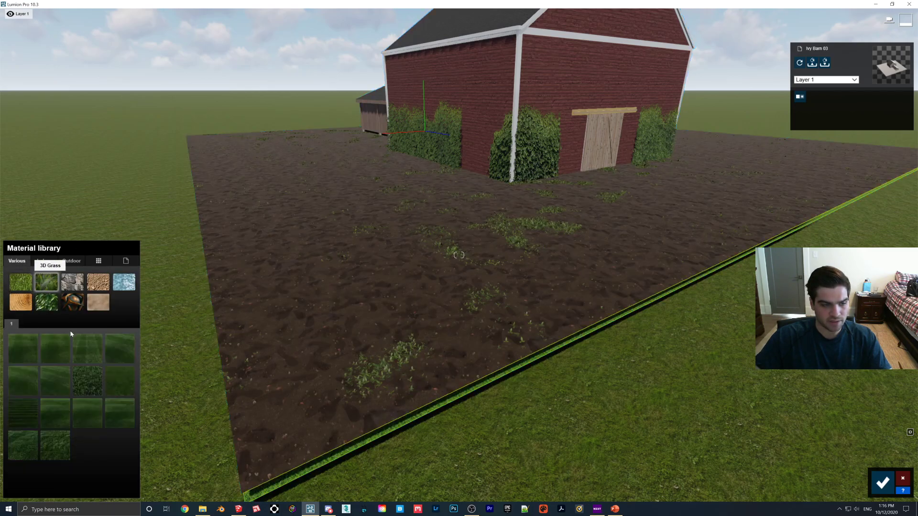
left_click(60, 446)
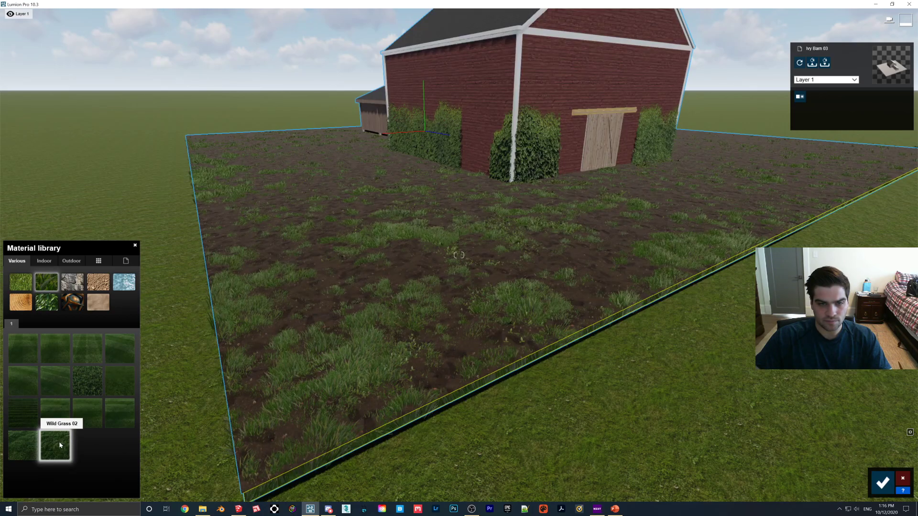
Increase the grass size of Wild Grass 02 slightly and inspect how it blends with the soil and foliage
left_click(58, 446)
mouse_move(28, 425)
left_mouse_down()
mouse_move(62, 435)
mouse_move(34, 423)
left_mouse_up()
right_click_drag(144, 406, 105, 367)
key("w")
right_click_drag(459, 255, 463, 210)
key("w")
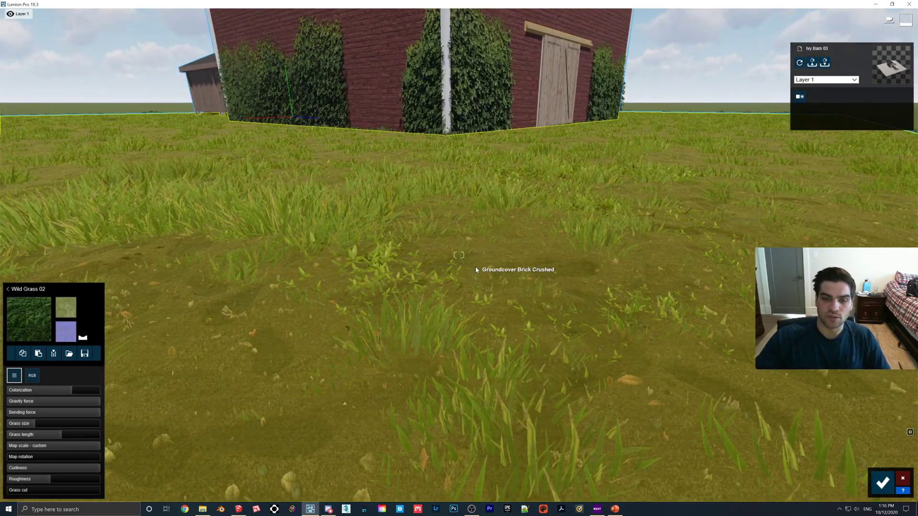
Save the Wild Grass 02 changes and preview the barn and blended ground in Photo mode
key("s")
right_click_drag(426, 309, 426, 309)
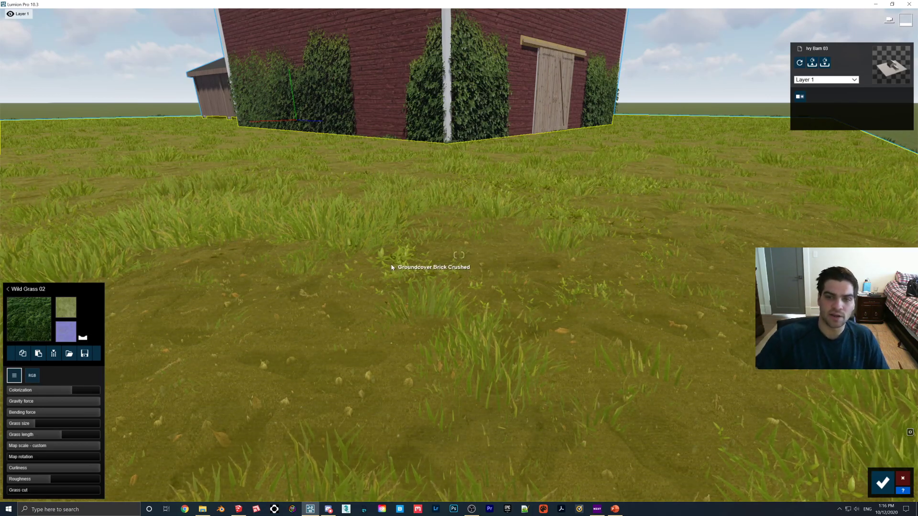
left_click(882, 482)
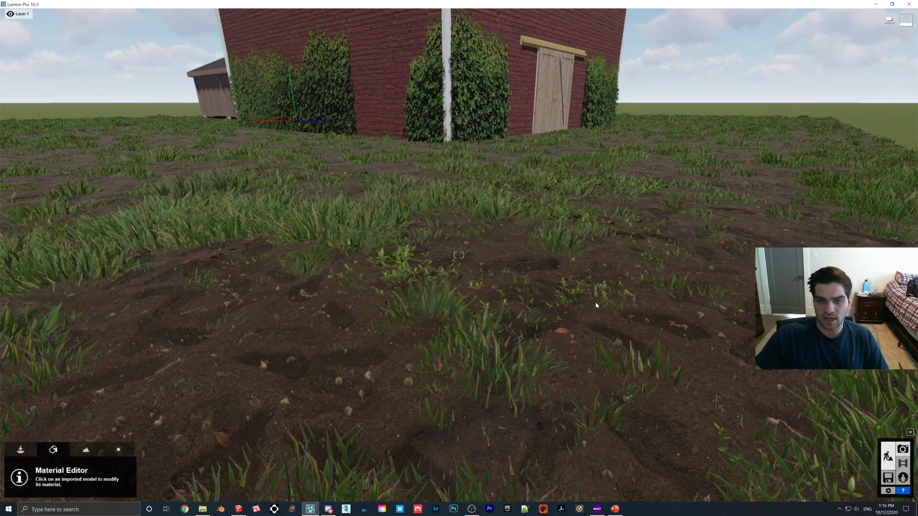
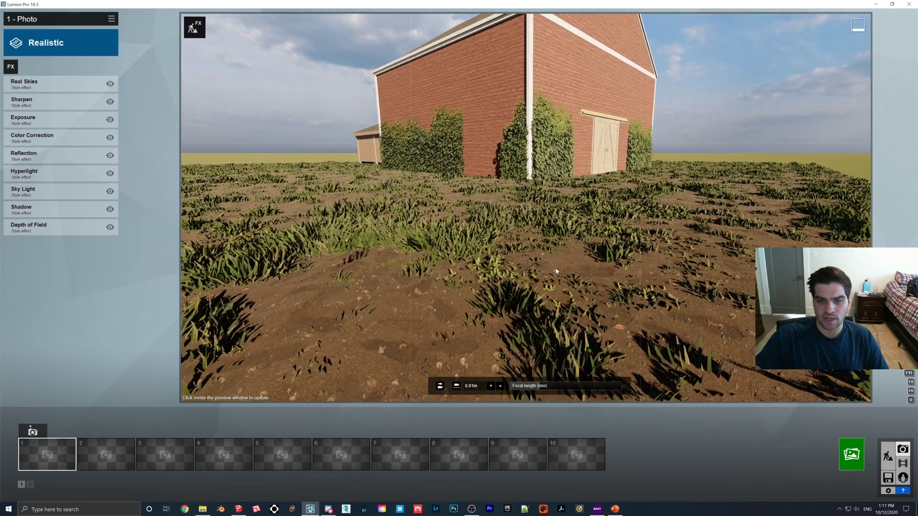
left_click(551, 264)
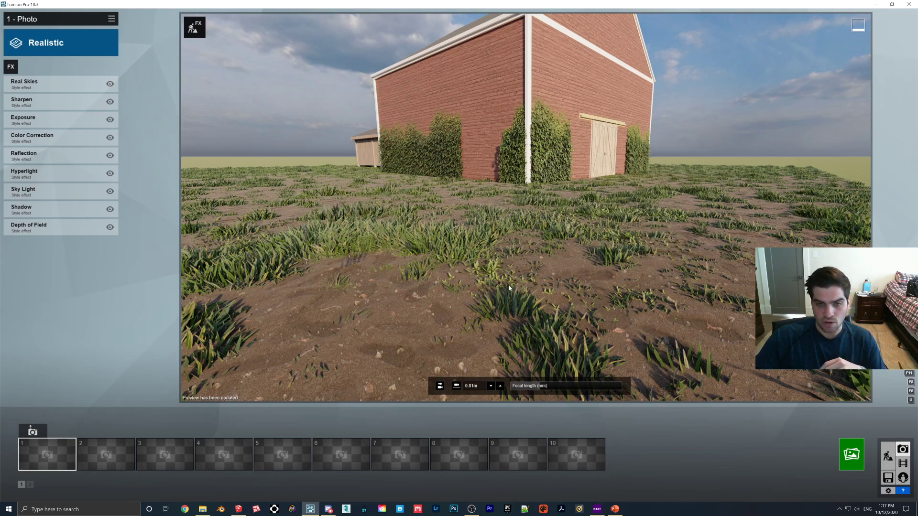
left_click(887, 457)
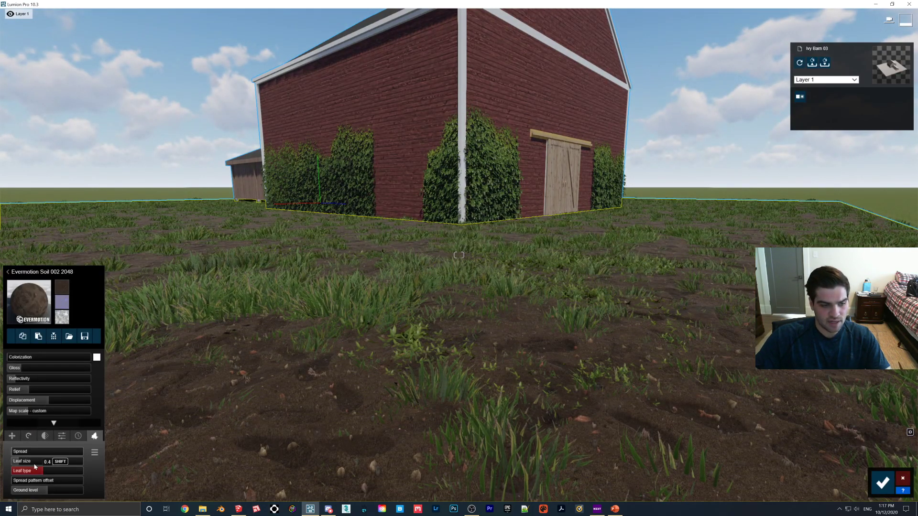
Increase the foliage spread on Evermotion Soil 002 2048, switch its leaf type to the red leaves and save the material
left_click_drag(17, 454, 1, 469, "shift")
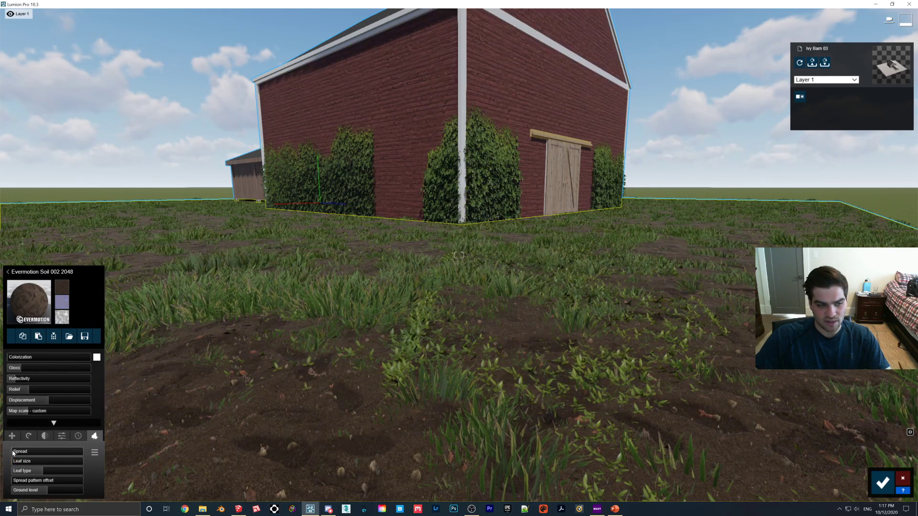
left_click_drag(13, 452, 116, 465)
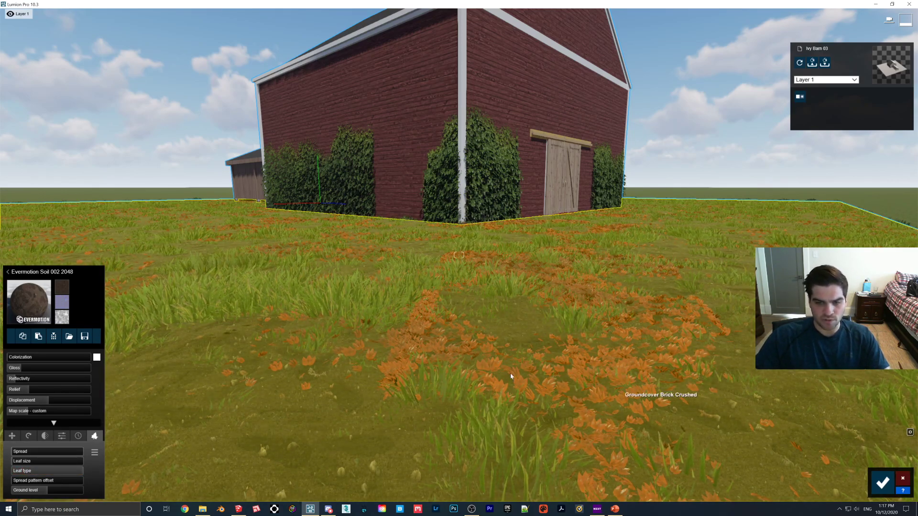
key("s")
right_click_drag(509, 386, 506, 364)
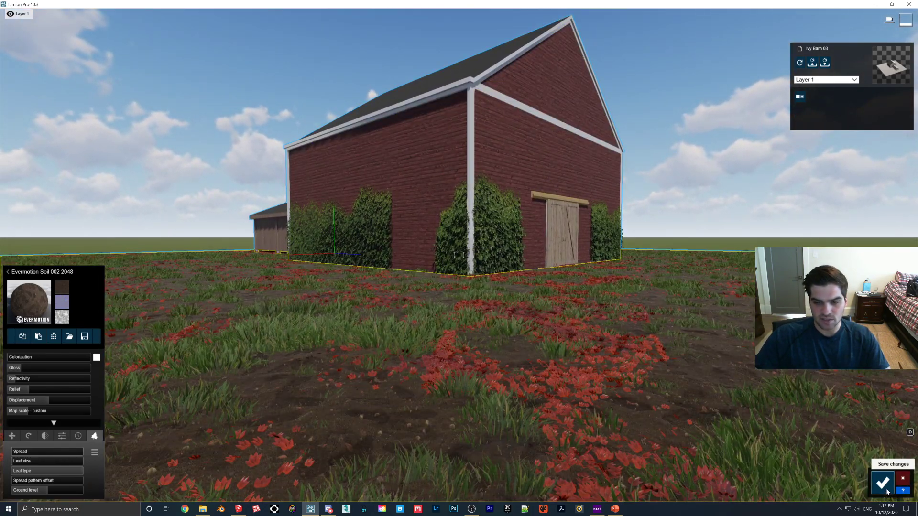
left_click(881, 482)
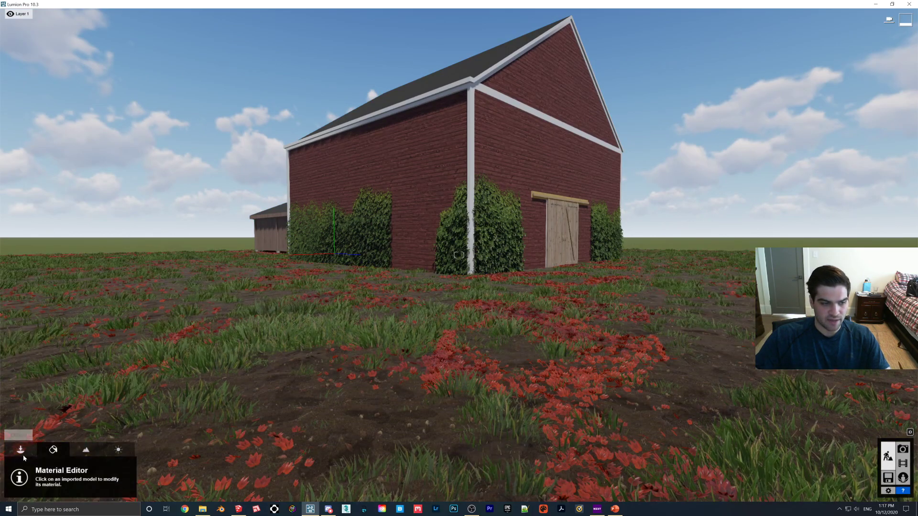
Search the nature library for "leaf" and place several patches of small yellow birch leaves on the ground in front of the barn
left_click(20, 449)
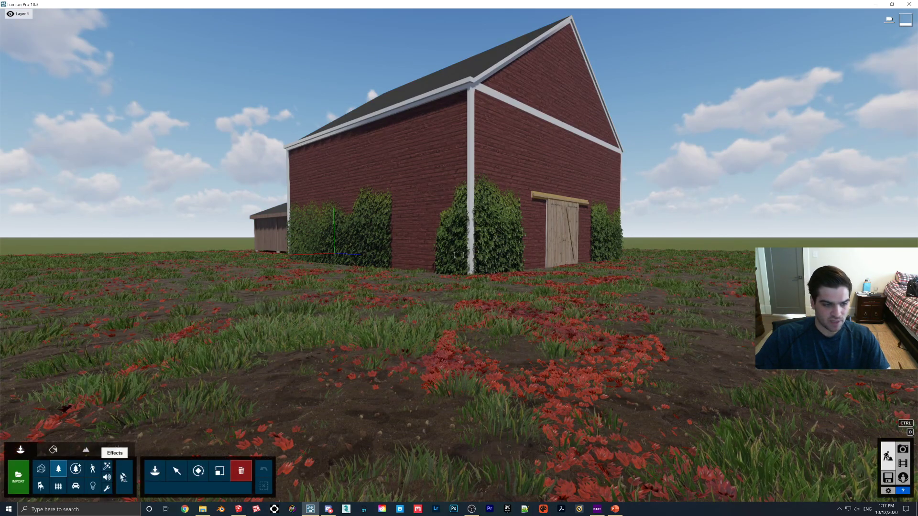
left_click(155, 471)
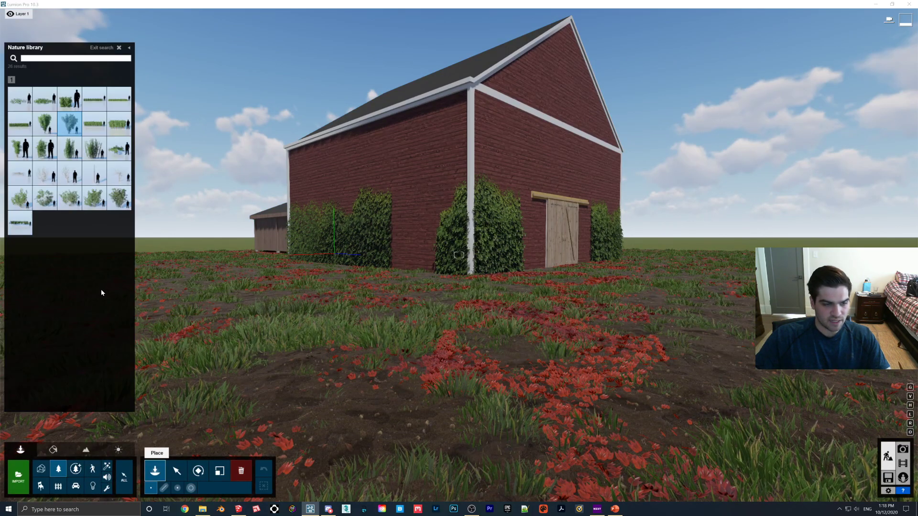
type("leaf")
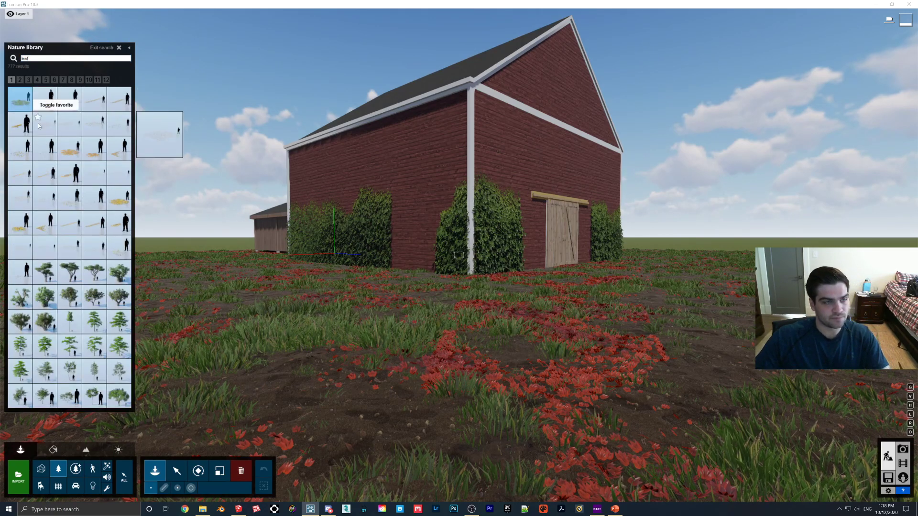
left_click(45, 148)
left_click(293, 373)
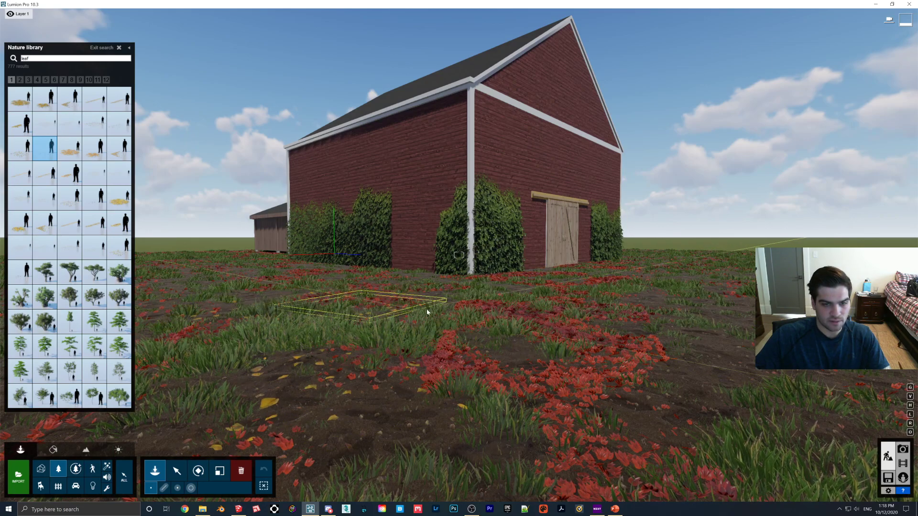
left_click(438, 418)
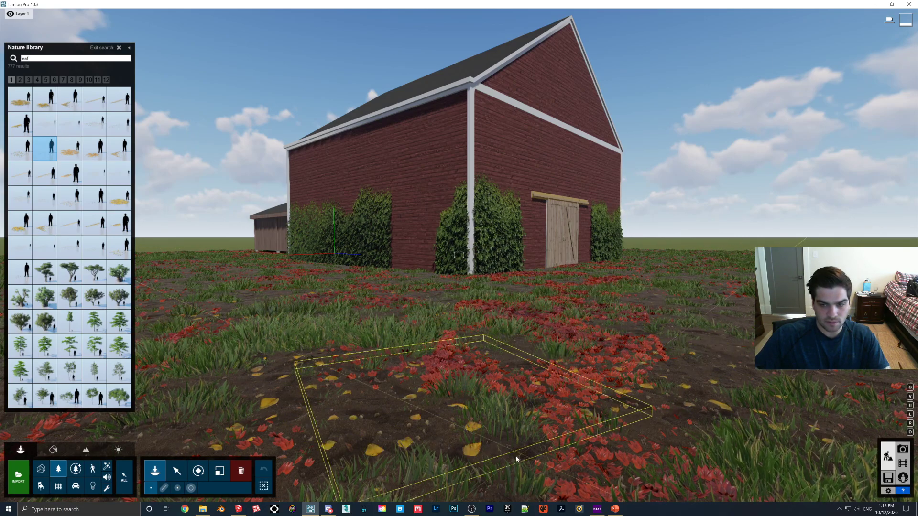
left_click(648, 395)
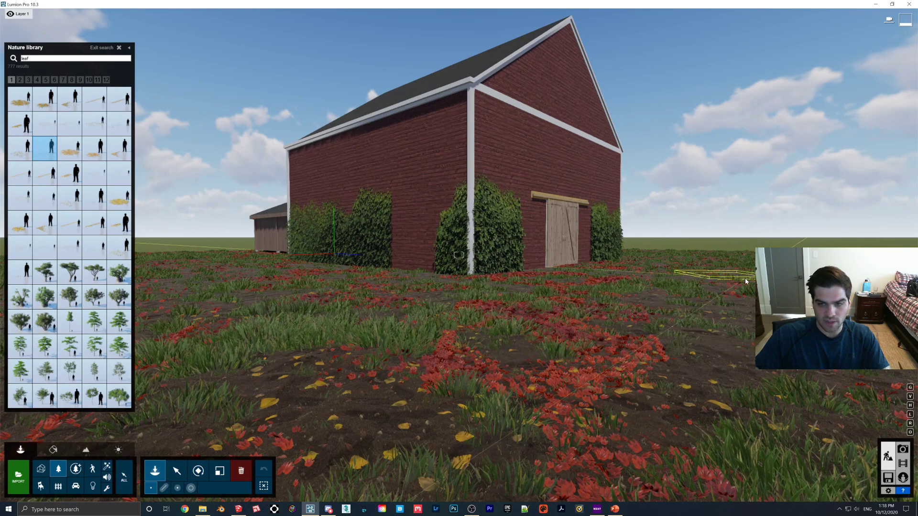
Preview the scattered yellow and red leaves in Photo mode and select one birch leaf patch to check which model it is
left_click(908, 449)
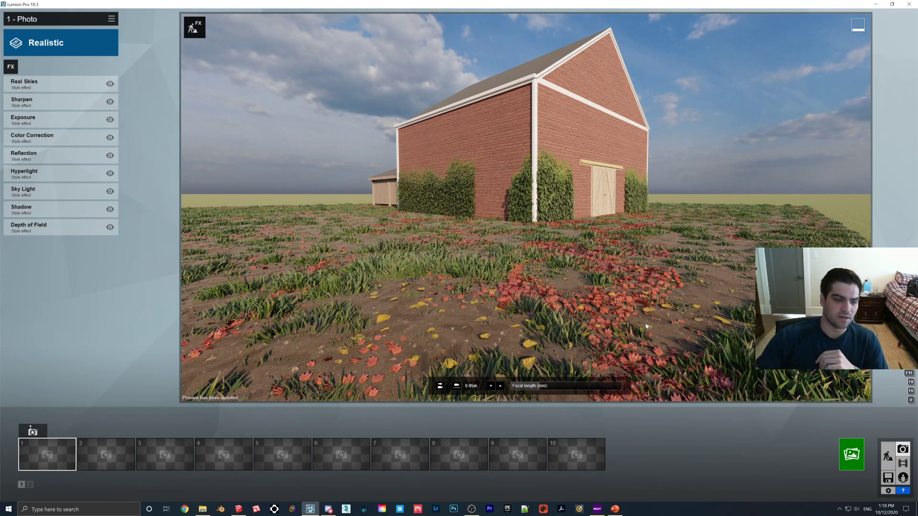
left_click(887, 456)
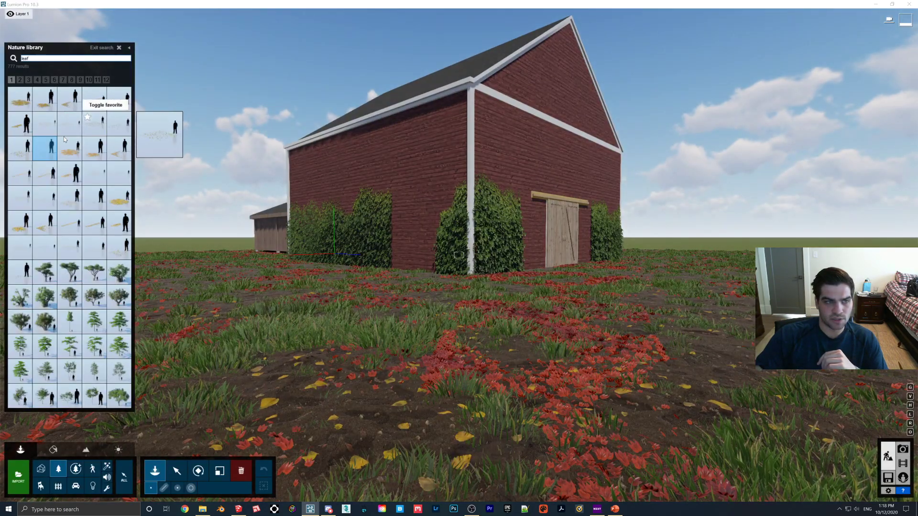
left_click(177, 471)
left_click(423, 342)
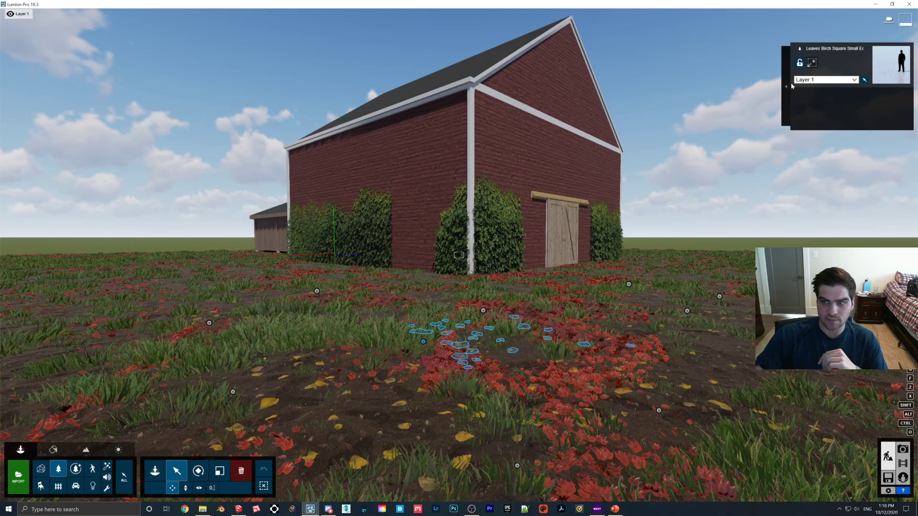
mouse_move(781, 105)
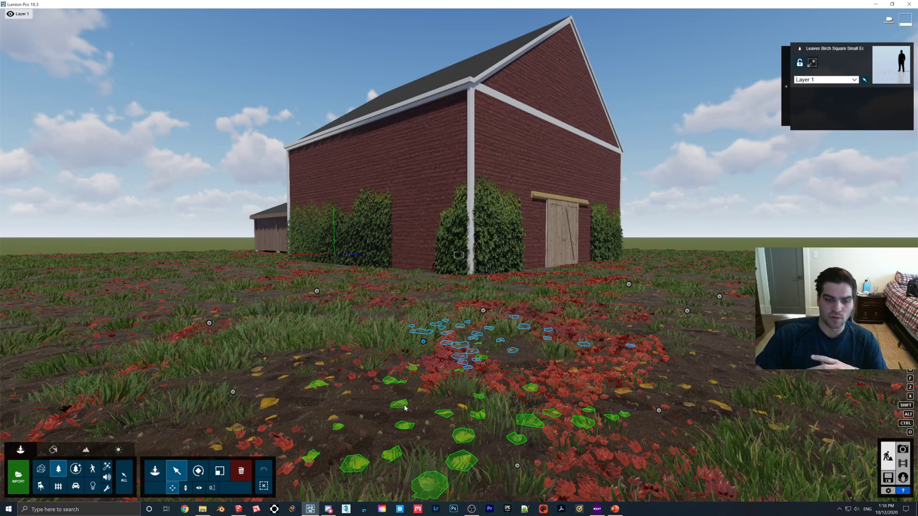
left_click(902, 450)
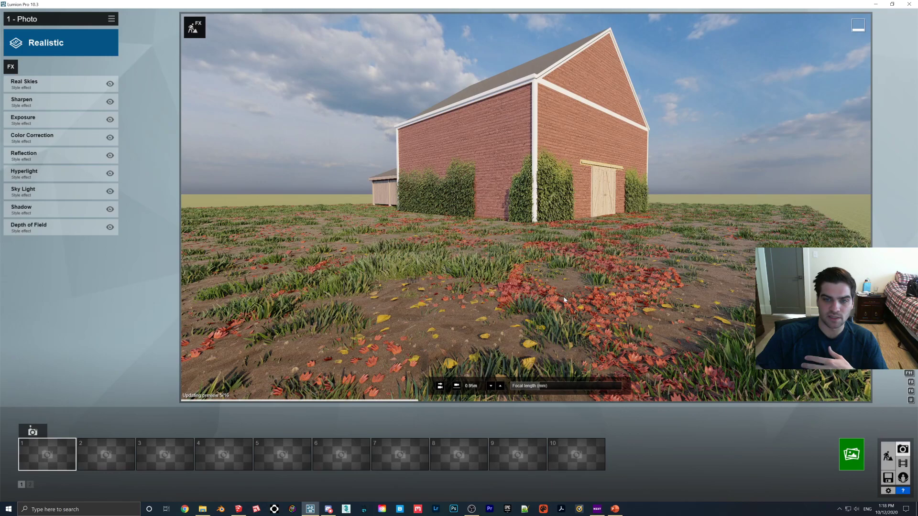
left_click(889, 458)
Place the imported Leaf patch model at the front corner of the barn's ground
right_click_drag(524, 273, 508, 292)
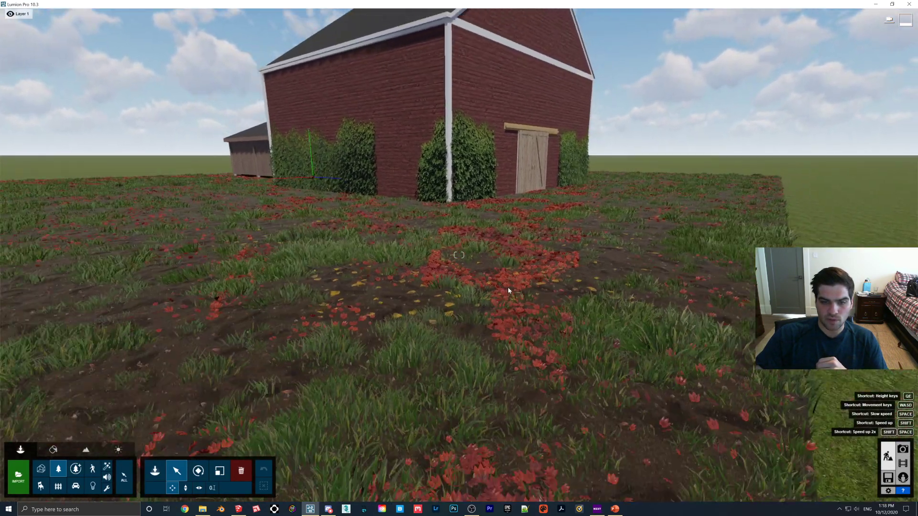
scroll(508, 292, "down", 4)
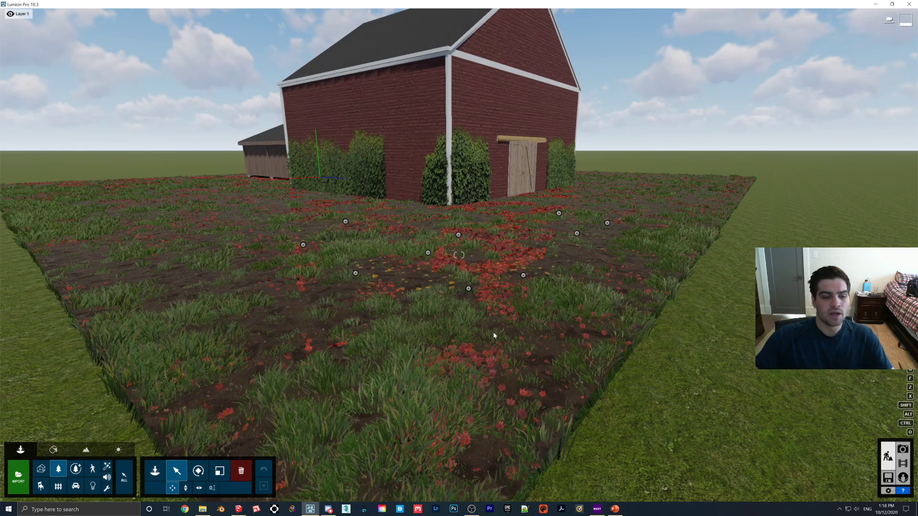
left_click(40, 470)
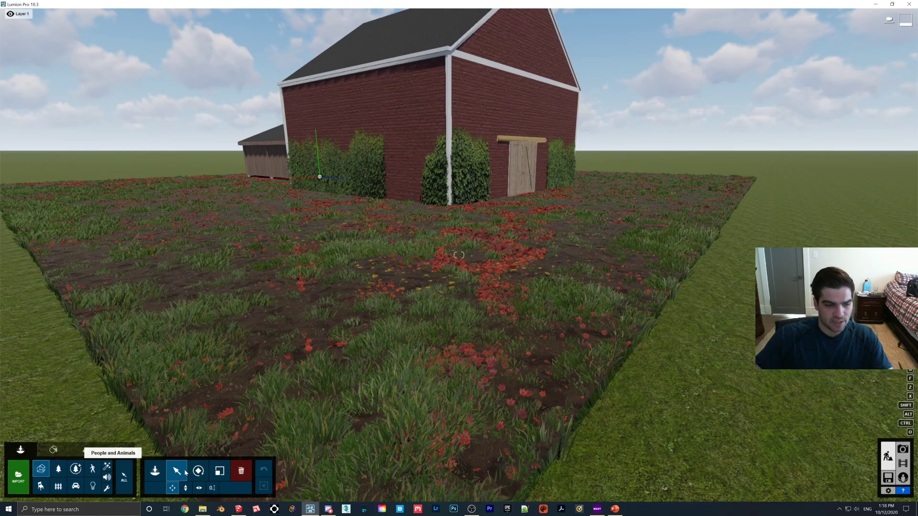
left_click(155, 473)
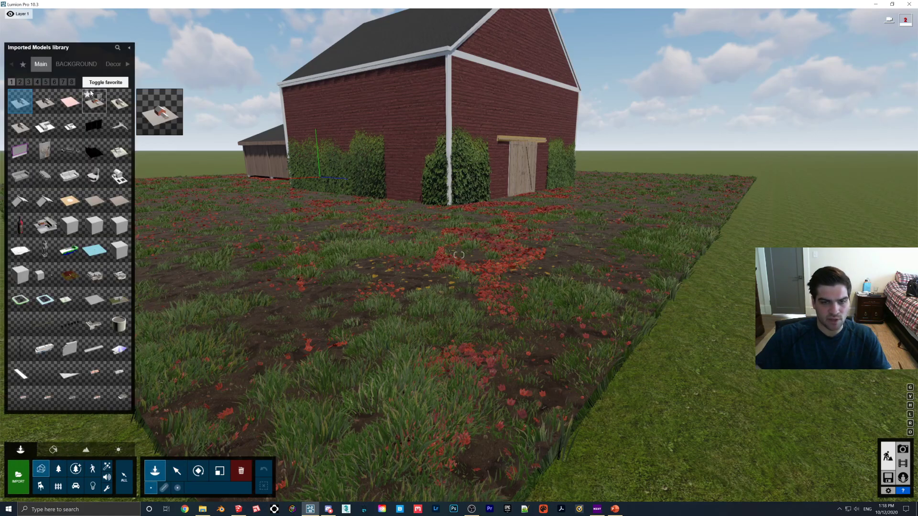
left_click(69, 101)
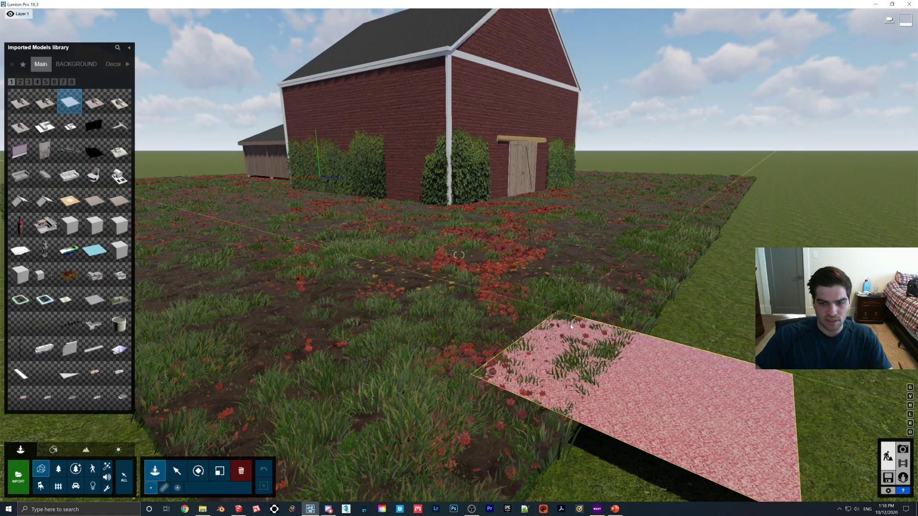
left_click(458, 301)
scroll(458, 301, "down", 2)
left_click(219, 471)
left_click_drag(463, 277, 514, 234)
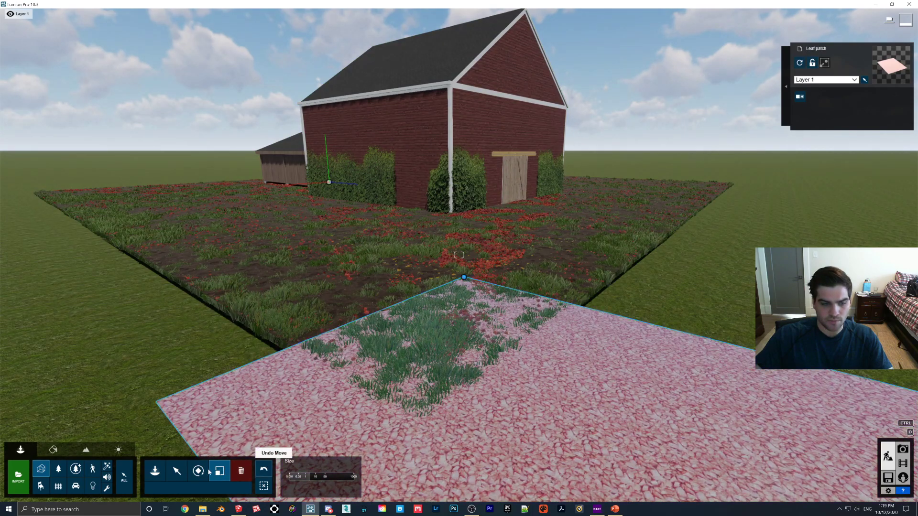
left_click(177, 471)
scroll(440, 356, "down", 2)
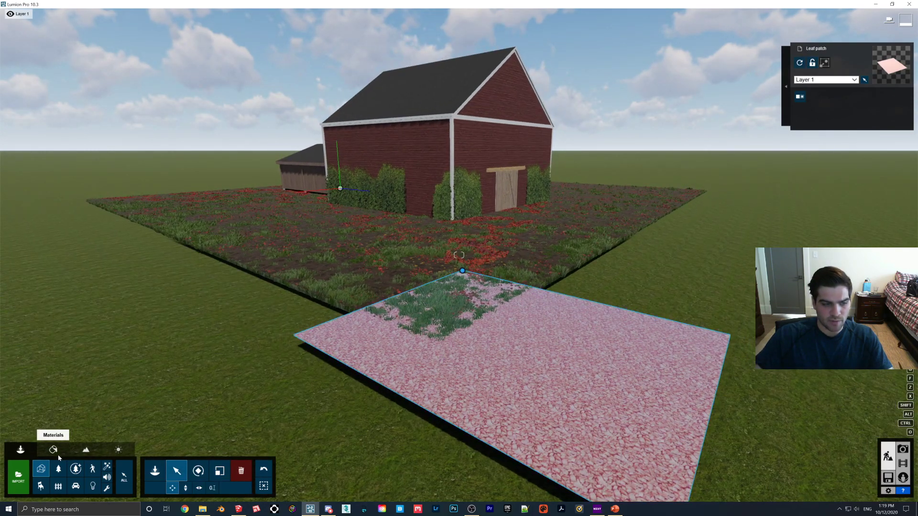
Open the material of the Leaf patch and look through the grass and soil materials before returning to its Standard settings
left_click(53, 449)
left_click(460, 403)
left_click(17, 282)
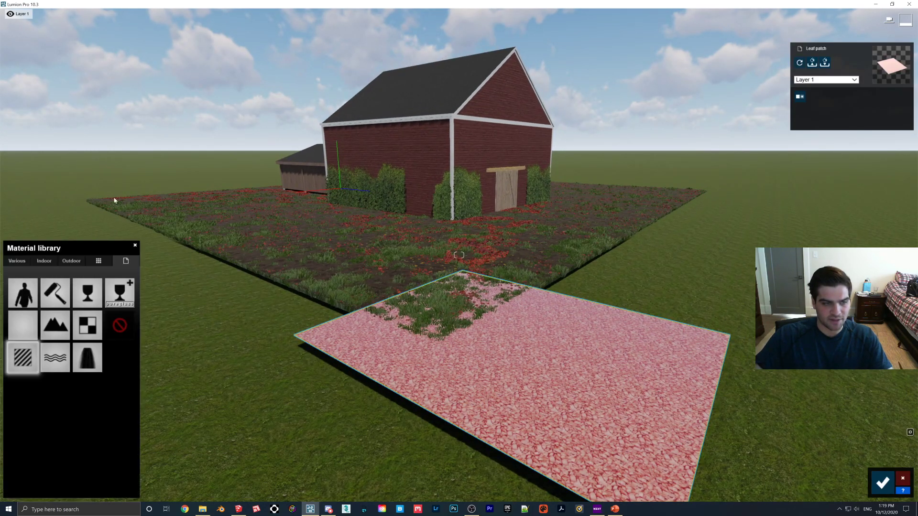
left_click(22, 262)
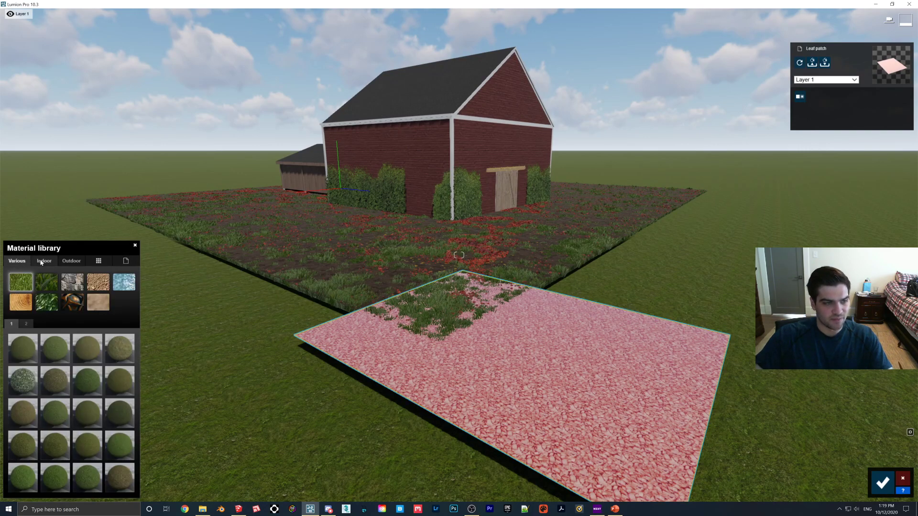
left_click_drag(489, 289, 488, 291)
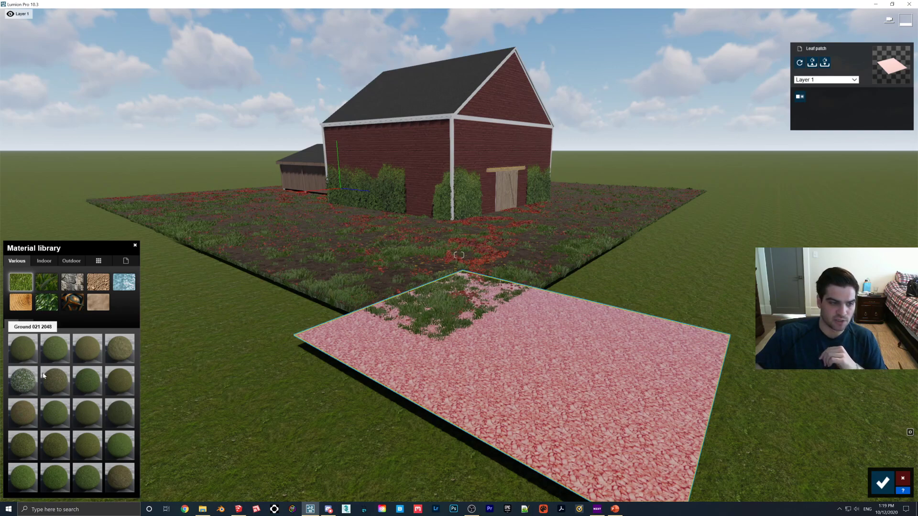
left_click(98, 282)
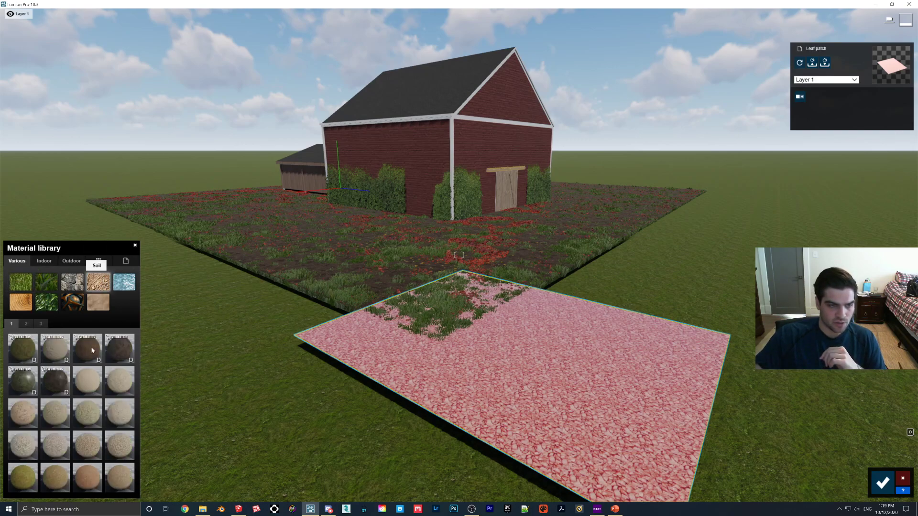
left_click(74, 363)
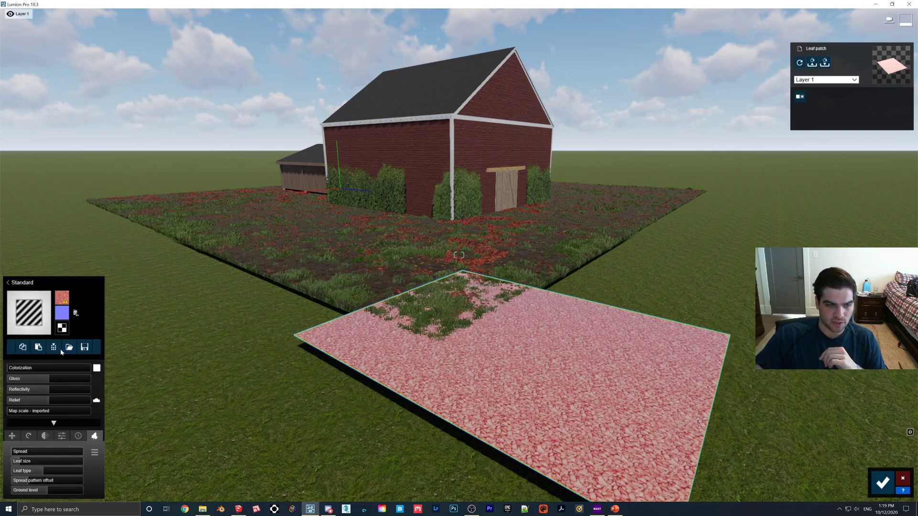
Add foliage to the Leaf patch's Standard material with a spread of about 0.1, and adjust its leaf size and leaf type
left_click(21, 452)
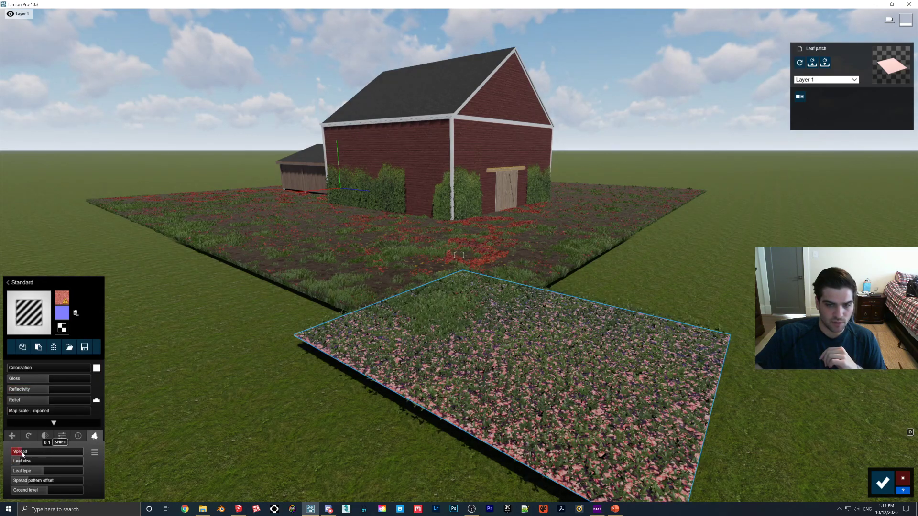
left_click(19, 463)
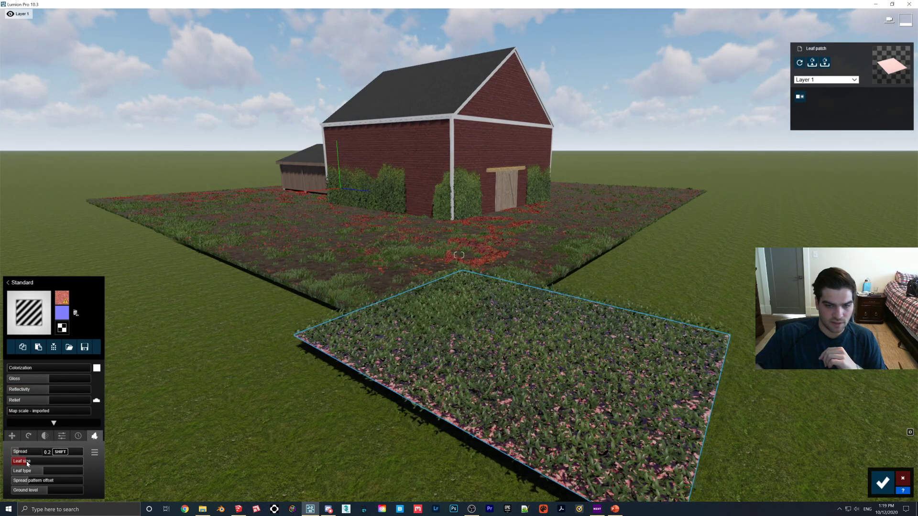
left_click(40, 461)
right_click_drag(406, 381, 459, 459)
key("w")
key("s")
key("d")
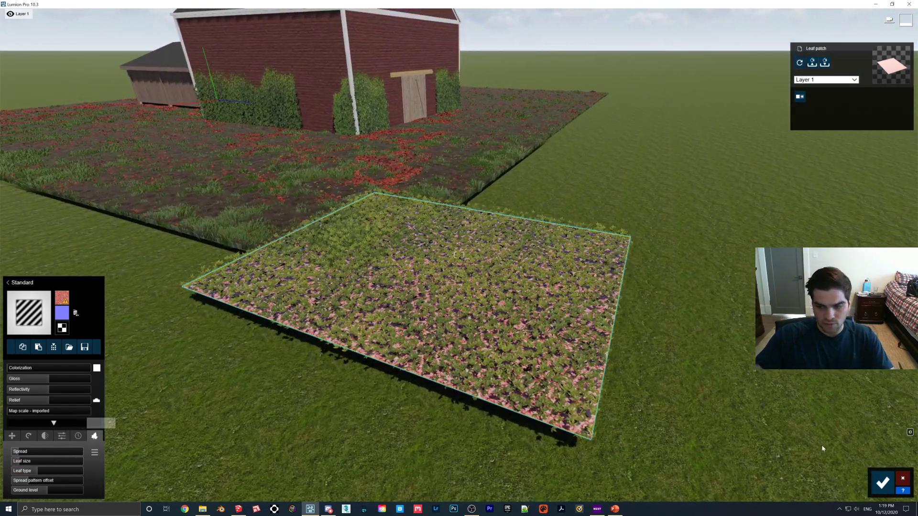
Save the Leaf patch's foliage material and lower the patch slightly towards the terrain
left_click(882, 482)
left_click(42, 454)
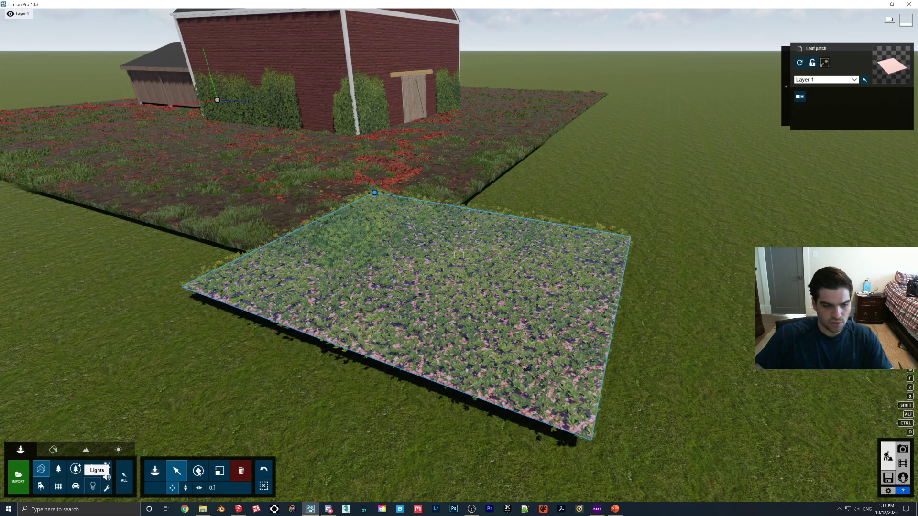
left_click_drag(374, 193, 365, 256)
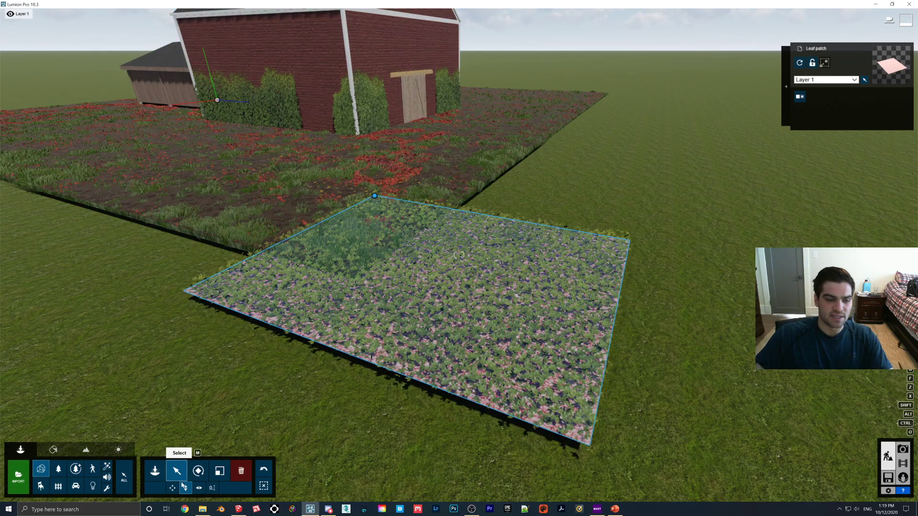
Move the Leaf patch horizontally so that it overlaps the barn's ground at the front corner
left_click(199, 487)
left_click_drag(375, 196, 300, 165)
right_click_drag(300, 165, 423, 209)
key("w")
key("w")
key("e")
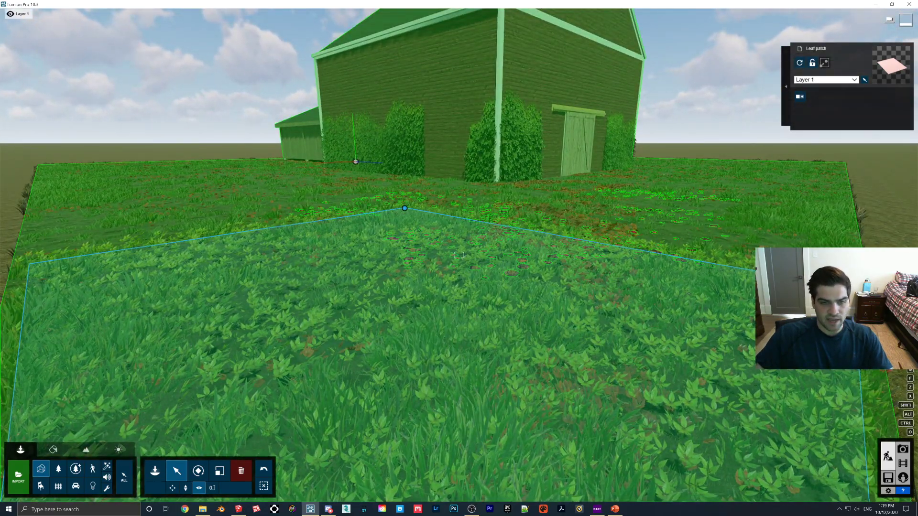
Shift the Leaf patch closer to the barn's front corner so its foliage mixes with the fallen leaves and grass
key("s")
right_click_drag(405, 209, 389, 183)
left_click_drag(391, 177, 484, 134)
key("w")
right_click_drag(524, 268, 522, 235)
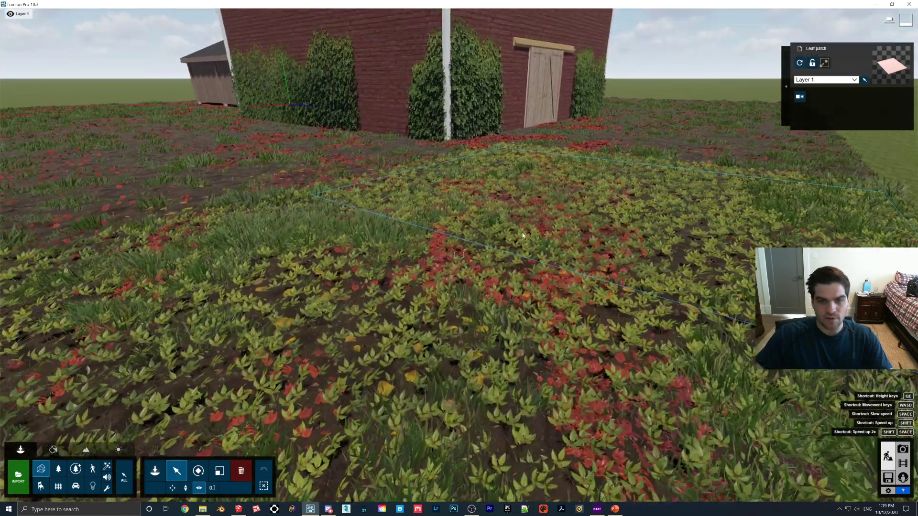
scroll(524, 236, "down", 4)
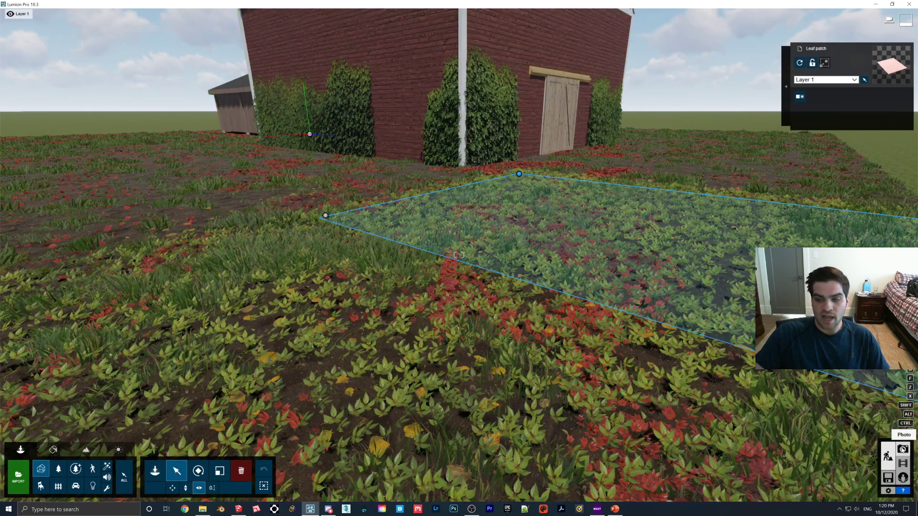
Render a Photo mode preview of the foliage patch blended into the ground, and return to Build mode
left_click(901, 449)
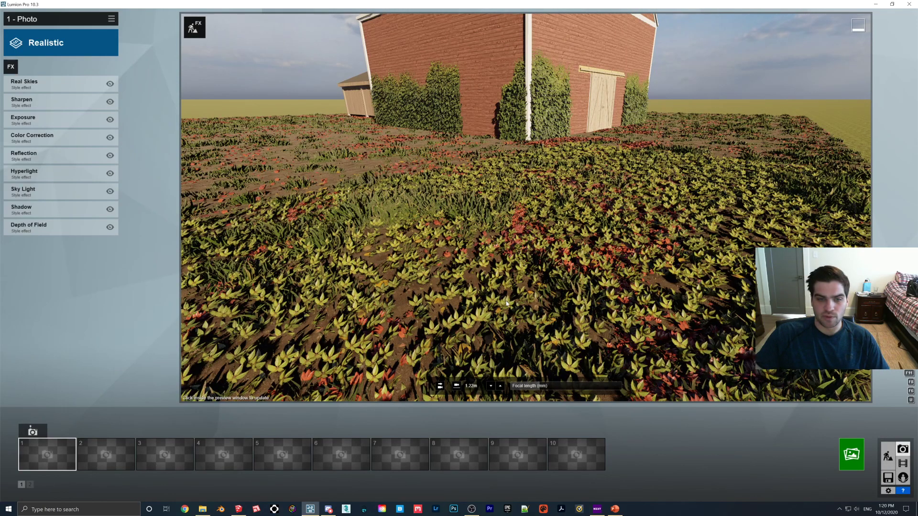
left_click(506, 303)
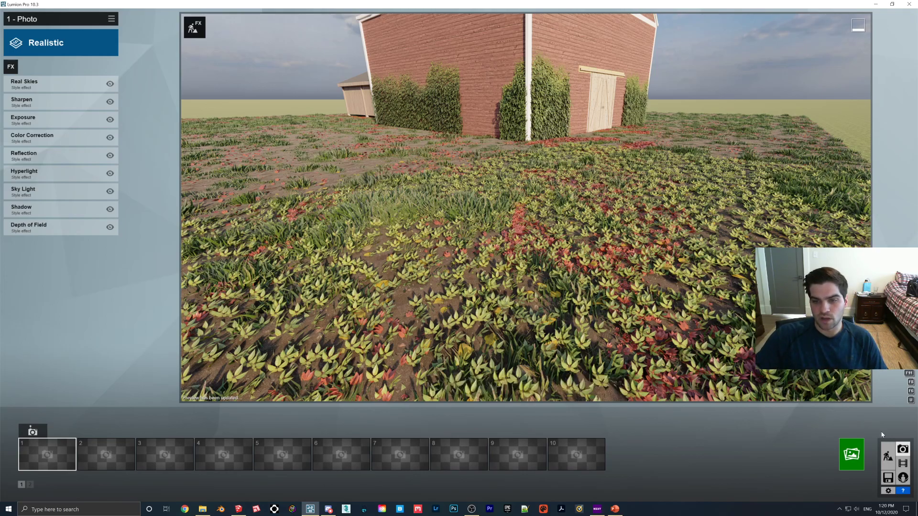
left_click(887, 456)
Examine from above and farther back how the Leaf patch's foliage blends with the barn's ground
key("s")
right_click_drag(560, 279, 525, 328)
key("s")
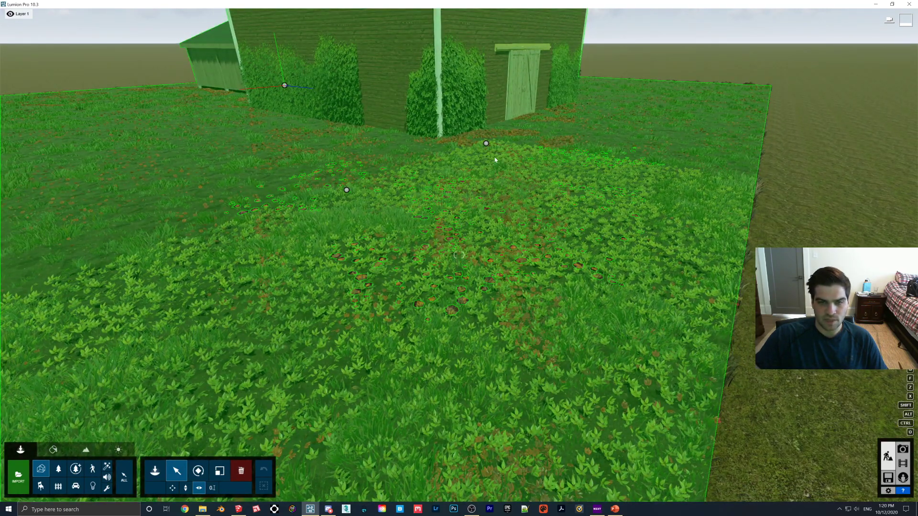
right_click_drag(494, 159, 483, 218)
key("w")
key("w")
key("s")
key("s")
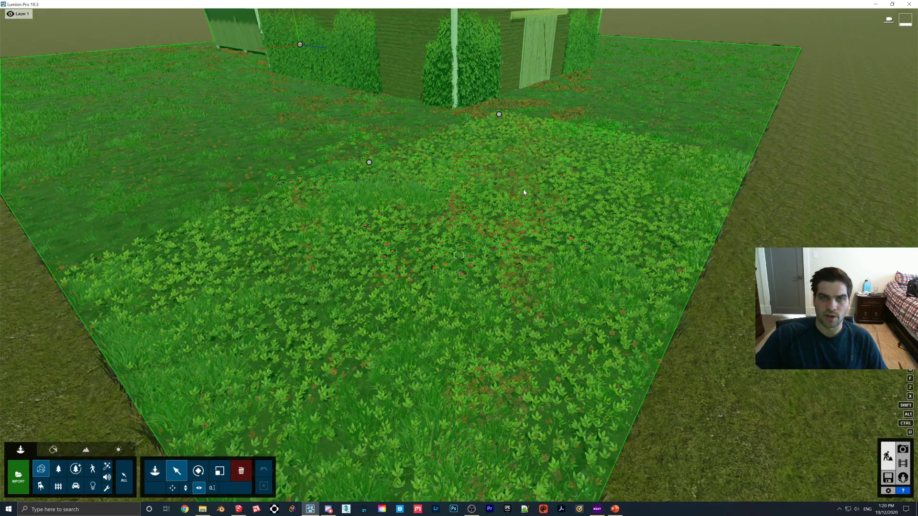
key("s")
right_click_drag(523, 188, 528, 196)
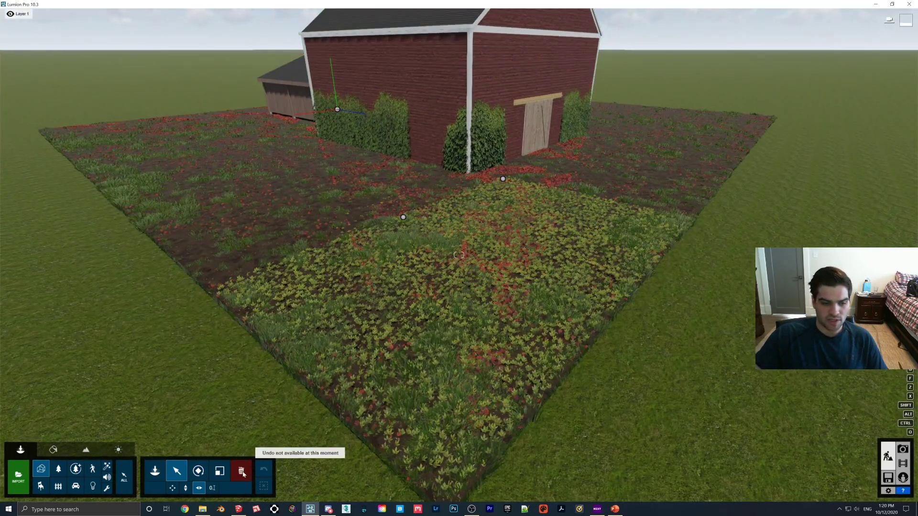
Delete the Leaf patch from the barn's ground and return to a closer view of the barn
left_click(241, 470)
left_click(503, 180)
key("w")
right_click_drag(504, 184, 531, 325)
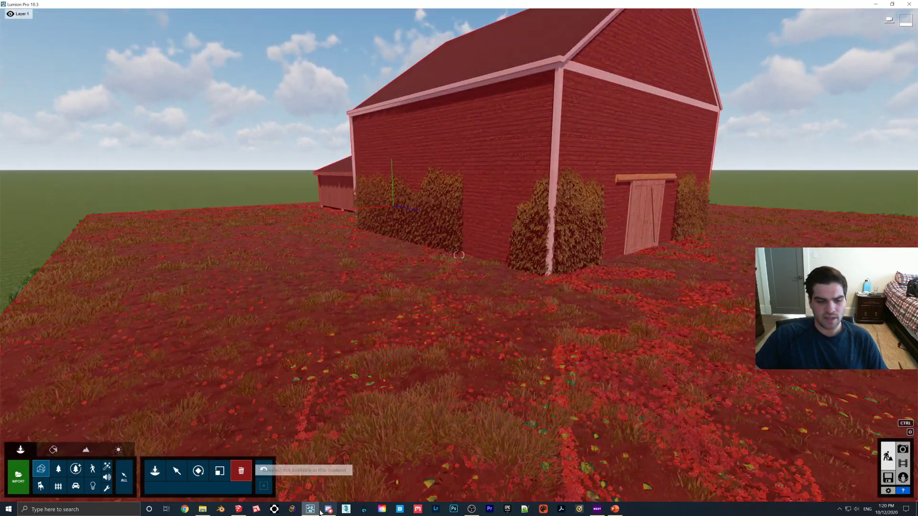
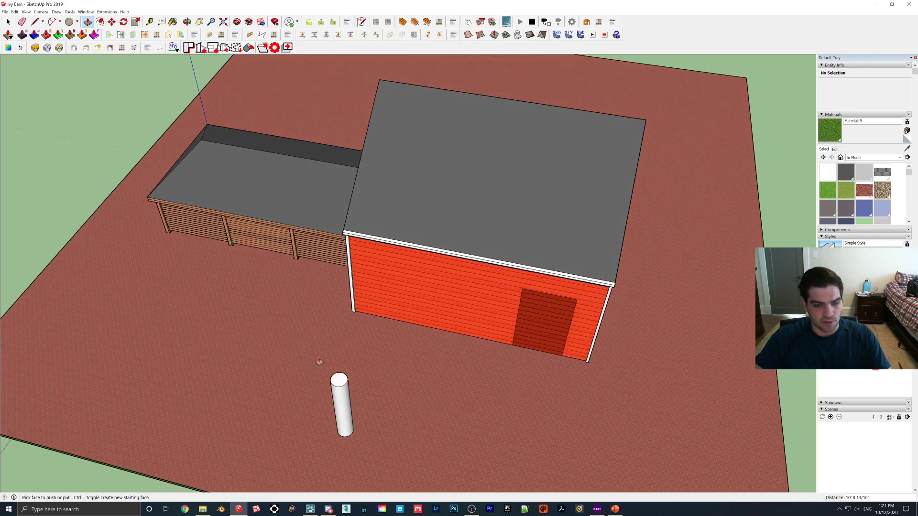
Switch to the barn model in SketchUp and make the white cylinder in front of the barn a group
key("space")
right_click(348, 388)
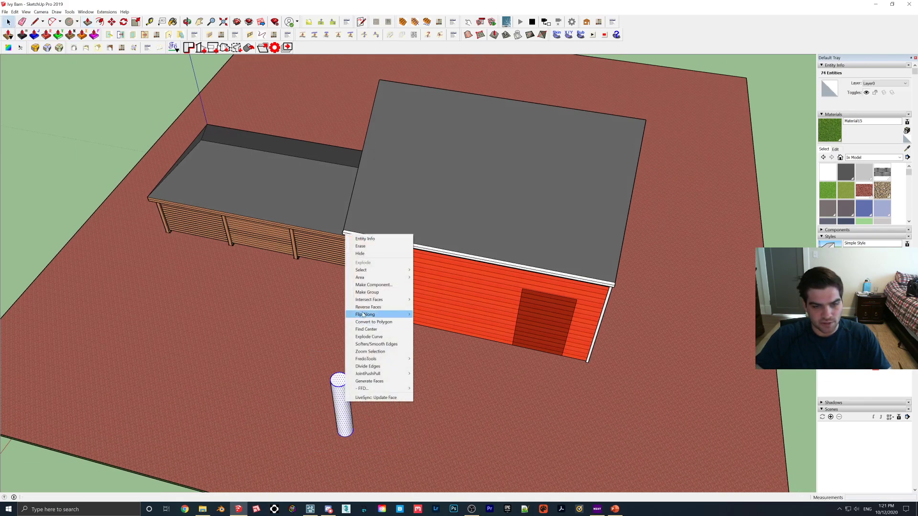
left_click(374, 311)
middle_click_drag(374, 311, 406, 409)
Draw a circle with a radius of about 4' 5" on the ground beside the cylinder
key("c")
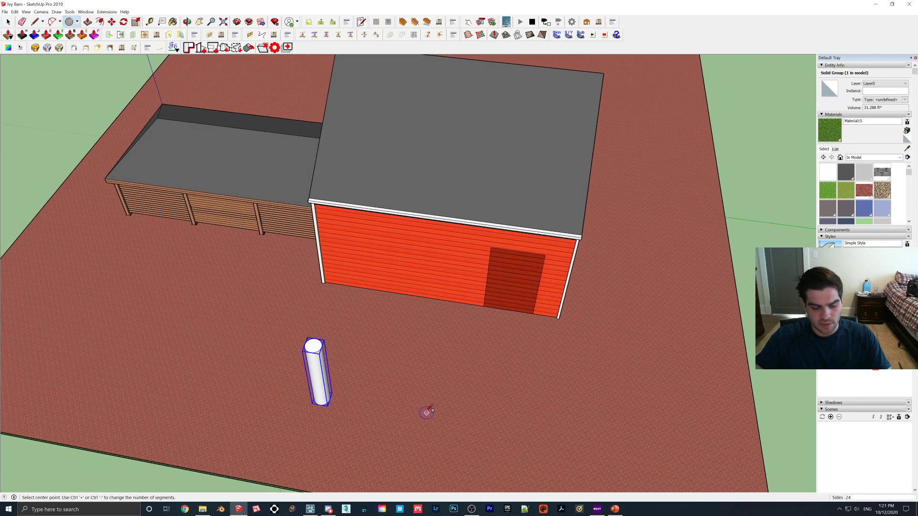
left_click(442, 415)
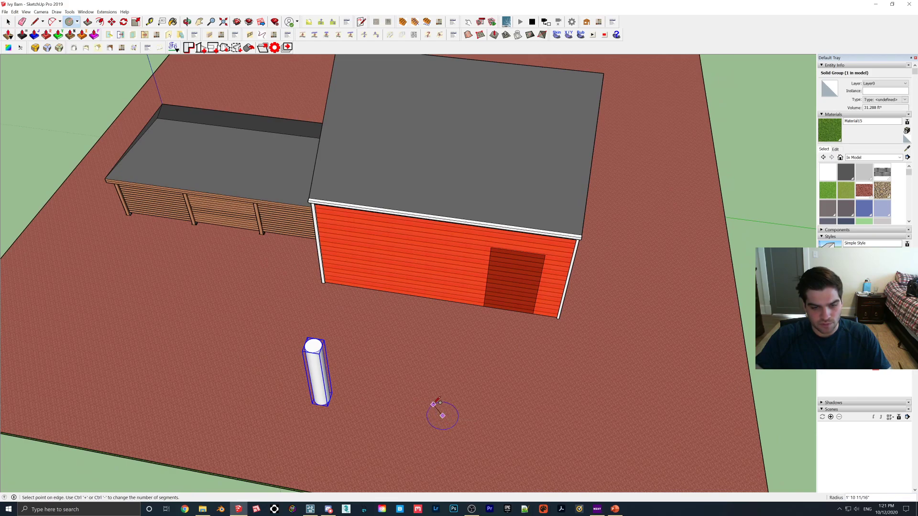
key("Escape")
left_click(443, 417)
left_click(425, 390)
scroll(383, 354, "up", 1)
middle_click_drag(425, 391, 46, 59, "shift")
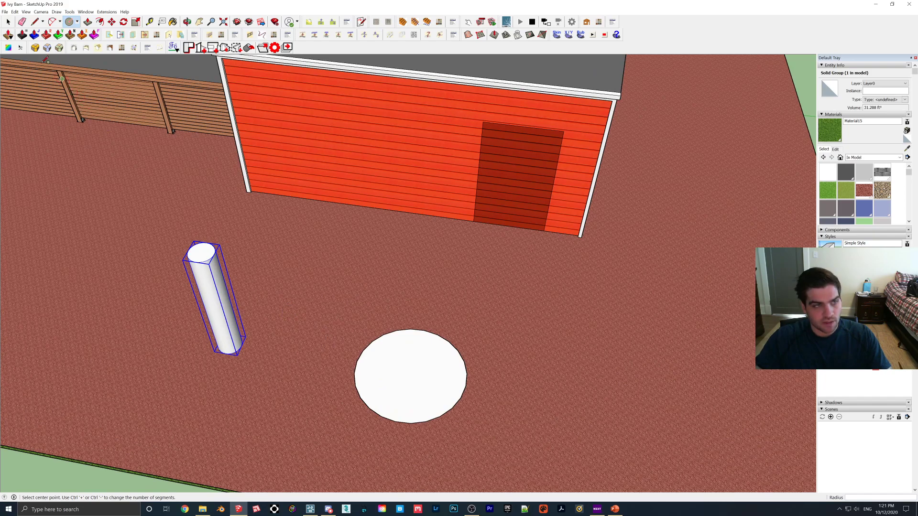
Set the new circle's number of segments to 50
left_click(6, 22)
left_click(381, 337)
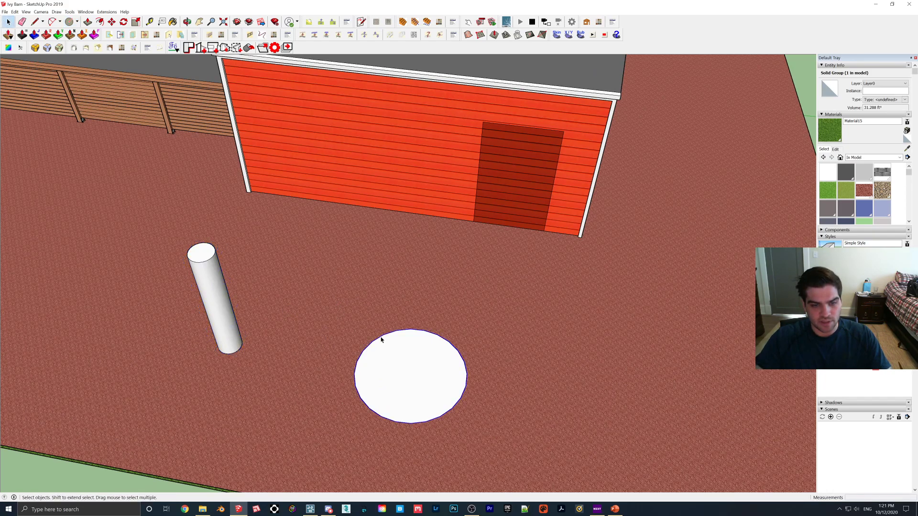
left_click(870, 99)
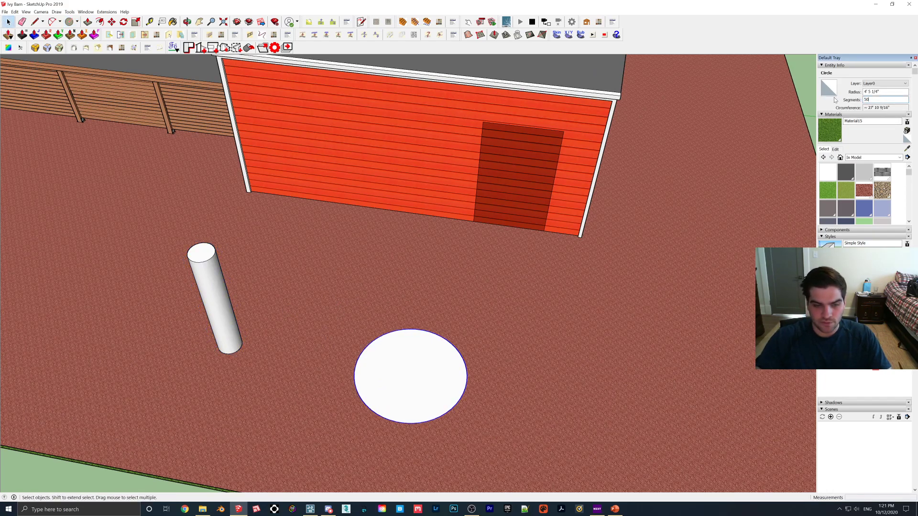
Draw a radius line from the circle's edge to its centre, about 4' 5" long
middle_click_drag(568, 337, 597, 367)
scroll(574, 358, "up", 2)
left_click(386, 389)
key("l")
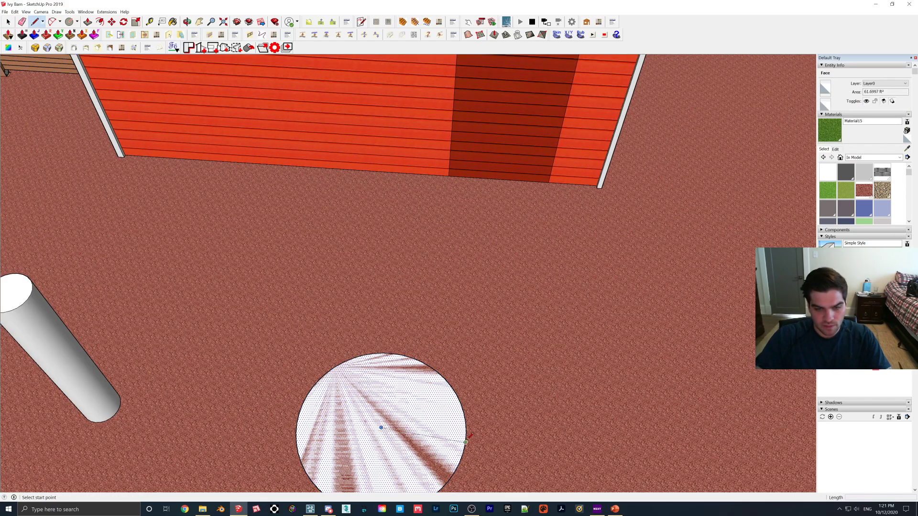
left_click(466, 432)
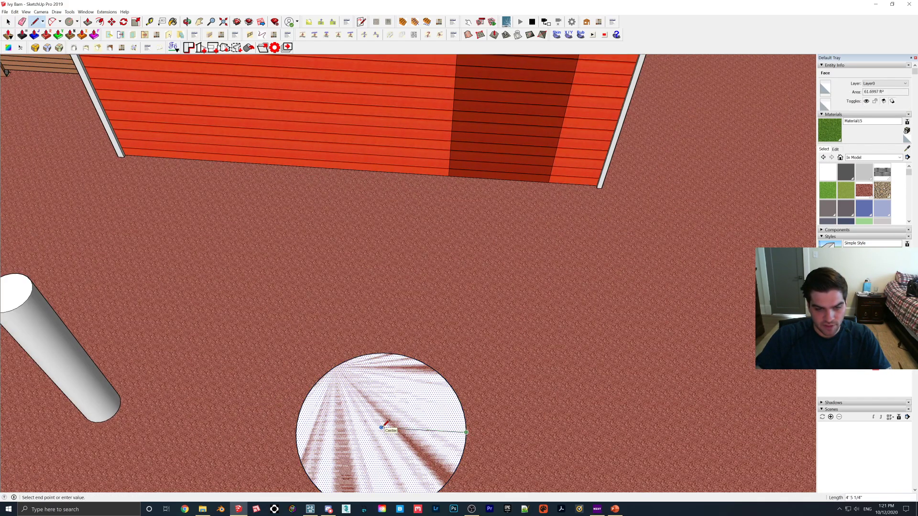
middle_click_drag(471, 414, 490, 339, "shift")
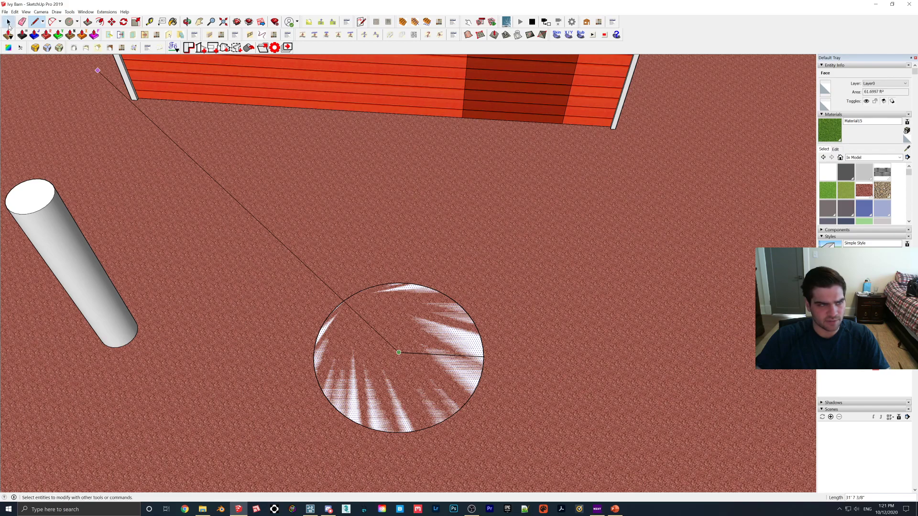
left_click(9, 23)
Copy the circle with its radius line about 9' 6" along the green axis, beside the original
middle_click_drag(446, 366, 429, 275, "shift")
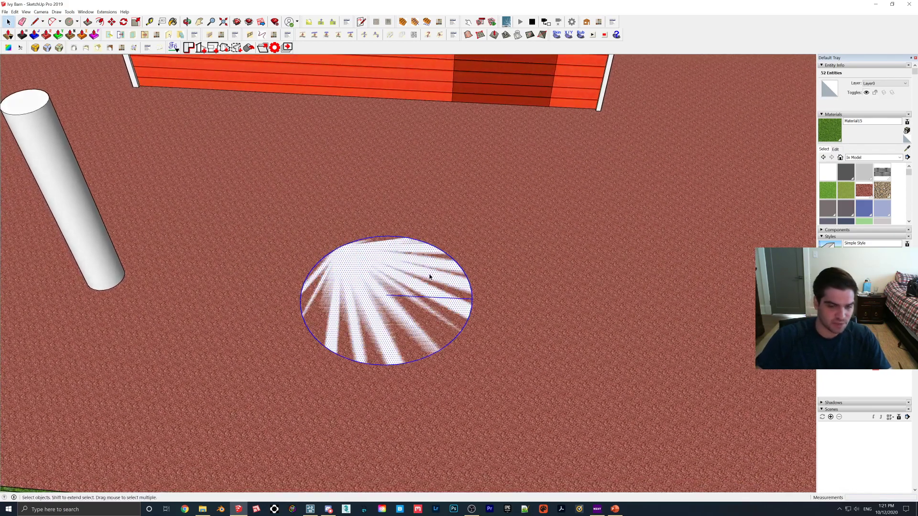
key("m")
left_click(409, 290)
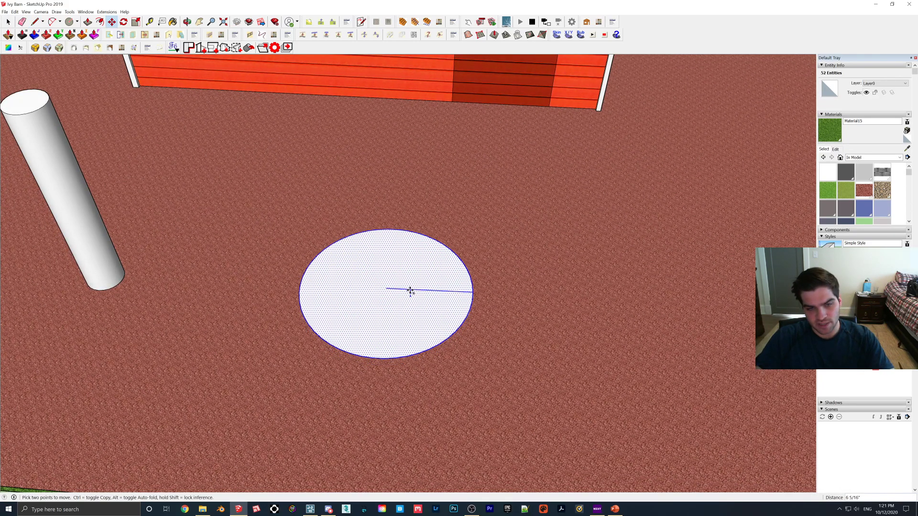
key("space")
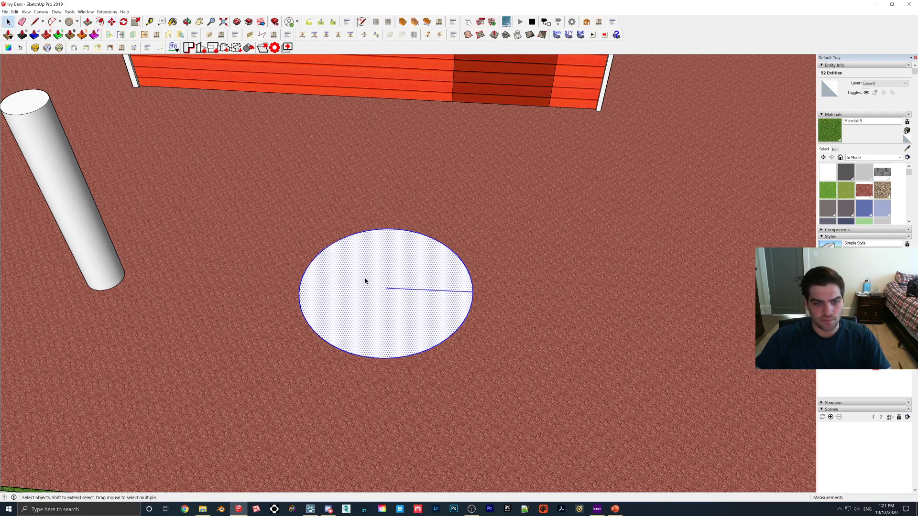
key("m")
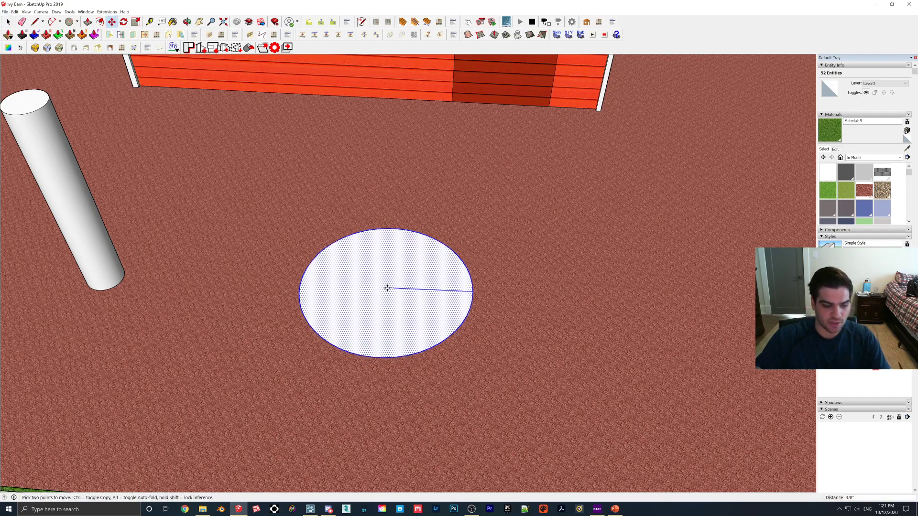
left_click(384, 288)
key("ctrl")
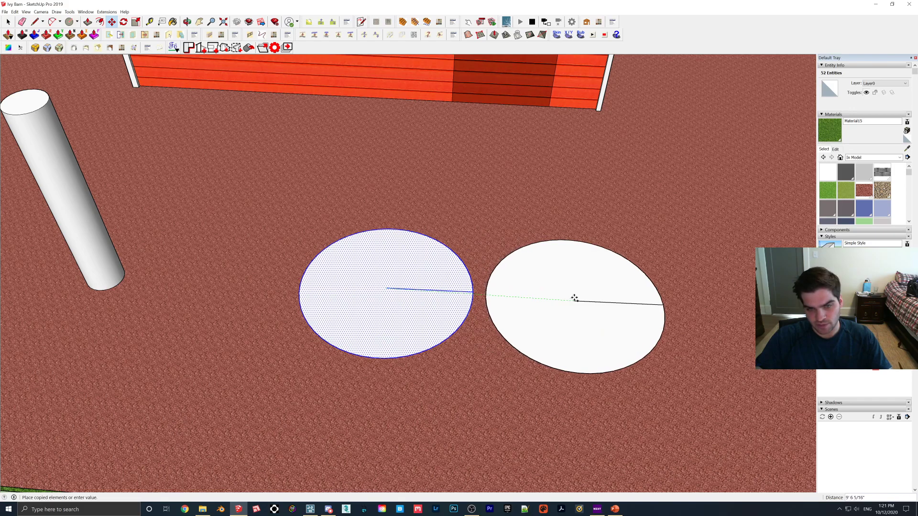
left_click(576, 301)
left_click(9, 22)
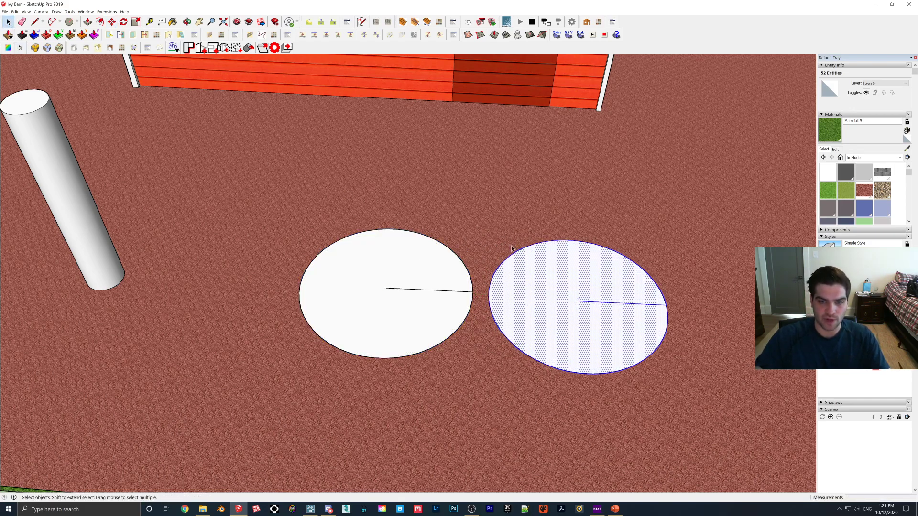
Scale the copied circle uniformly to 0.99
key("s")
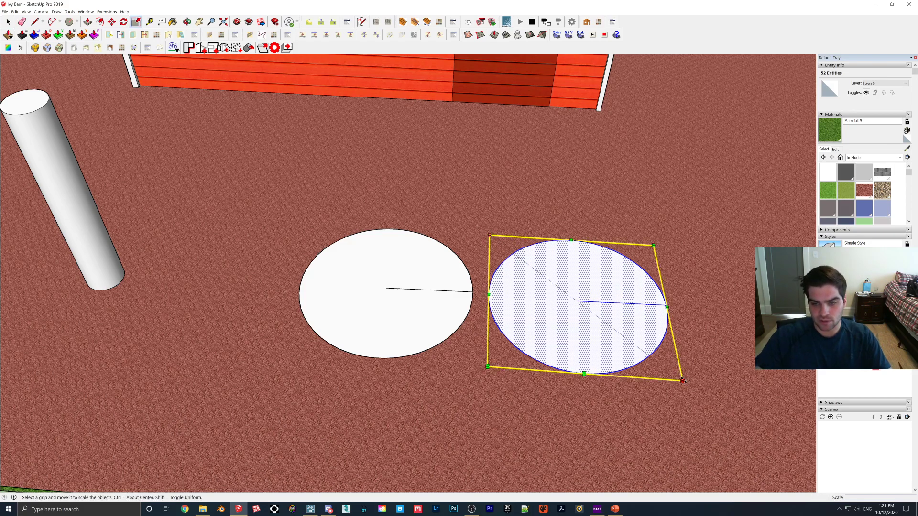
left_click_drag(683, 381, 680, 378)
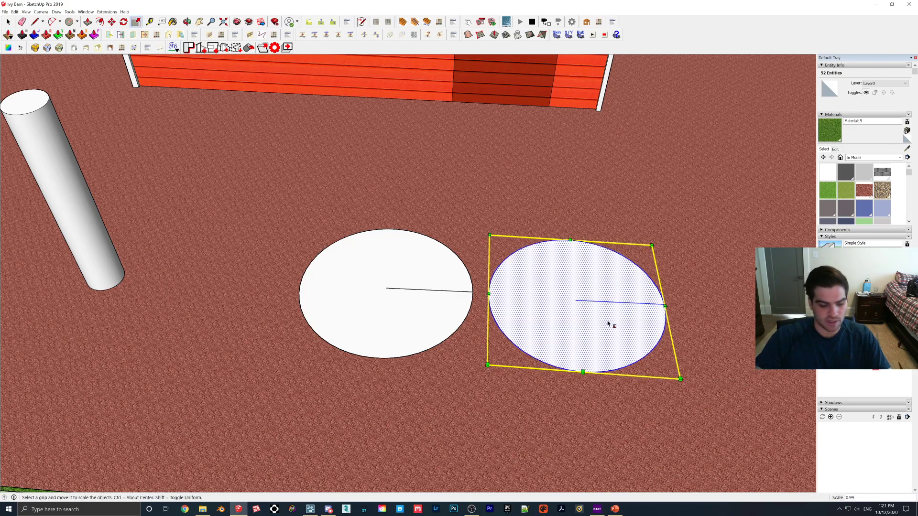
left_click(9, 22)
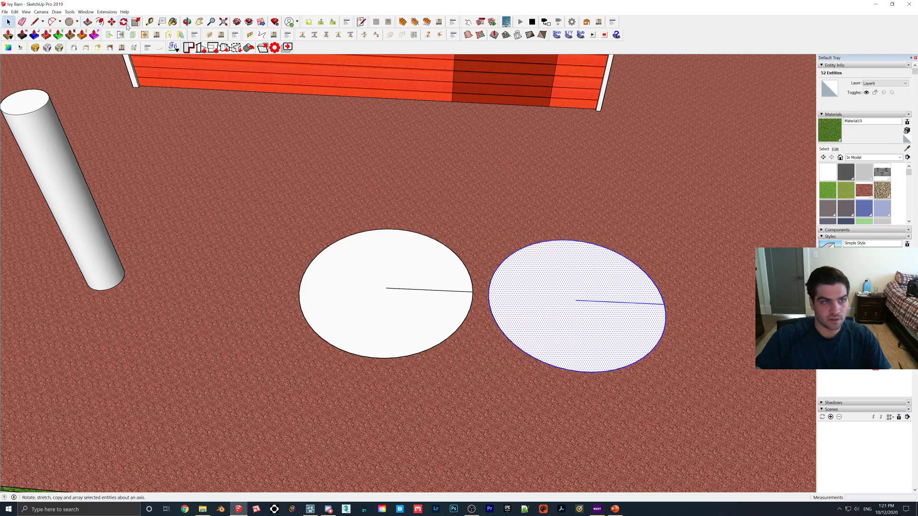
Rotate the copied circle about its centre so that it stands upright, perpendicular to the original circle
left_click(111, 22)
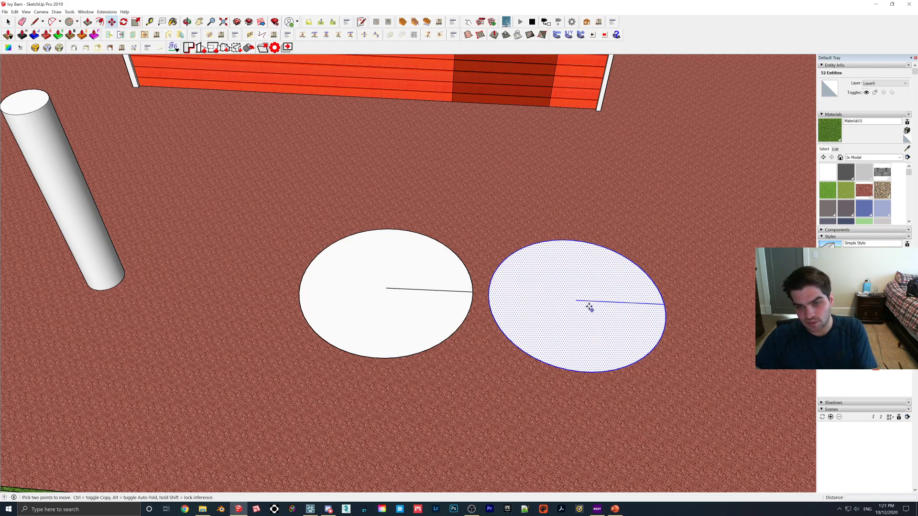
key("q")
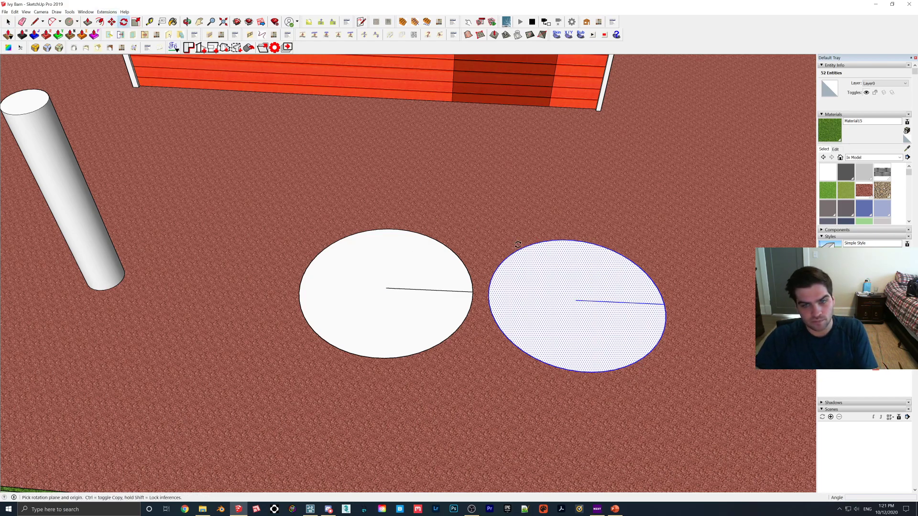
left_click(577, 299)
left_click(699, 307)
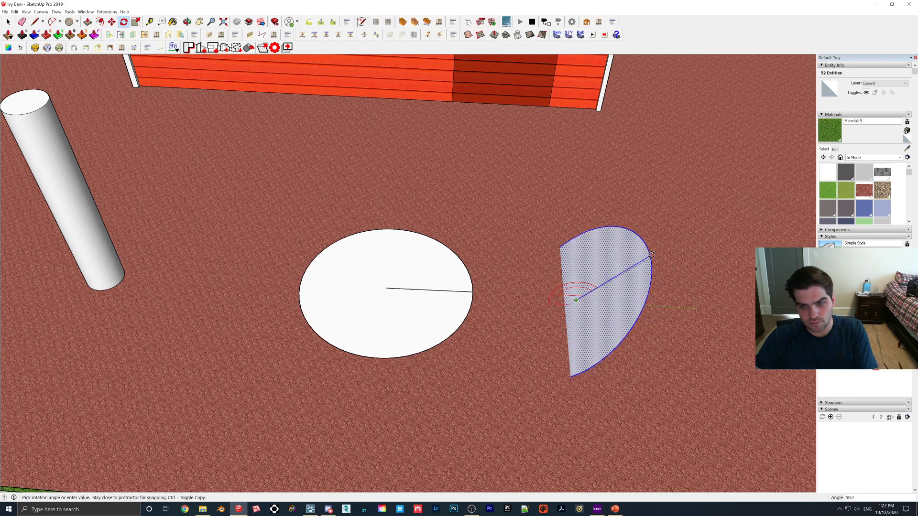
left_click(513, 336)
middle_click_drag(512, 336, 580, 328)
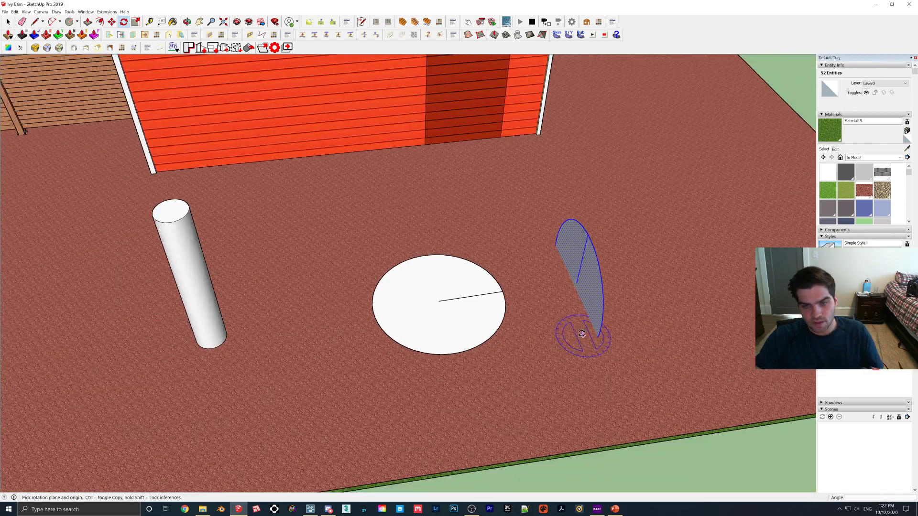
key("space")
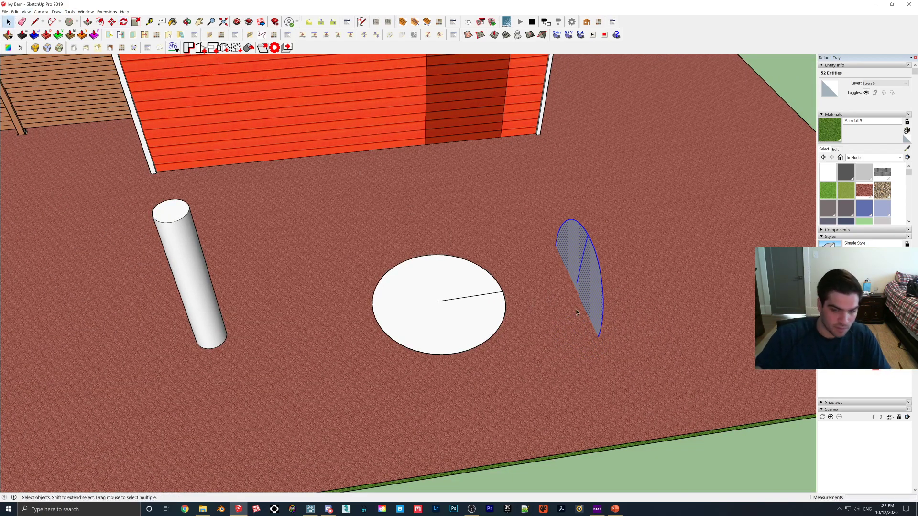
Move the upright circle so that its centre sits on the flat circle's centre
key("m")
left_click(577, 284)
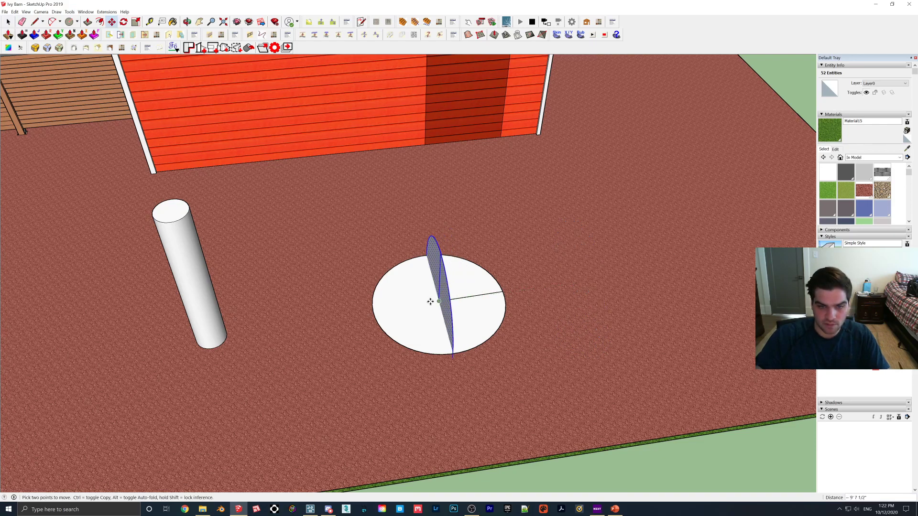
middle_click_drag(430, 301, 387, 234)
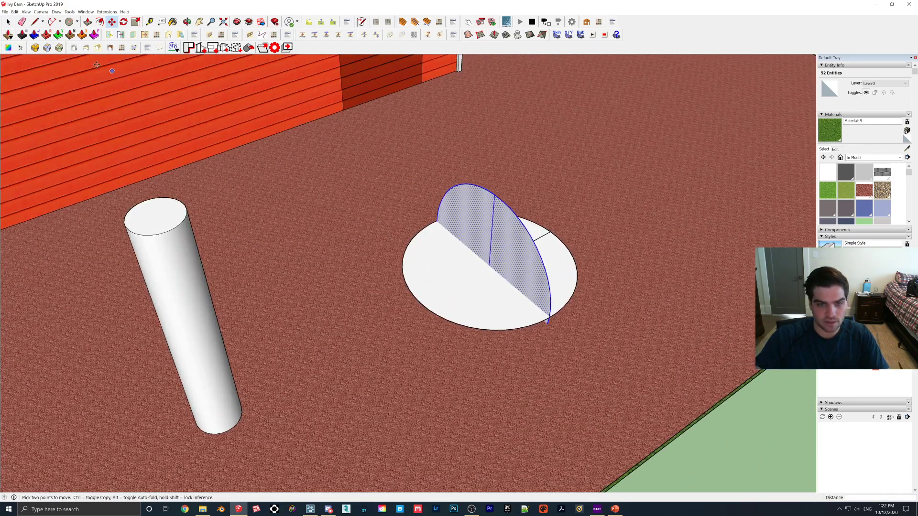
Erase both radius lines and delete the upright circle's face, keeping only its outline
left_click(22, 22)
left_click(491, 252)
left_click(9, 22)
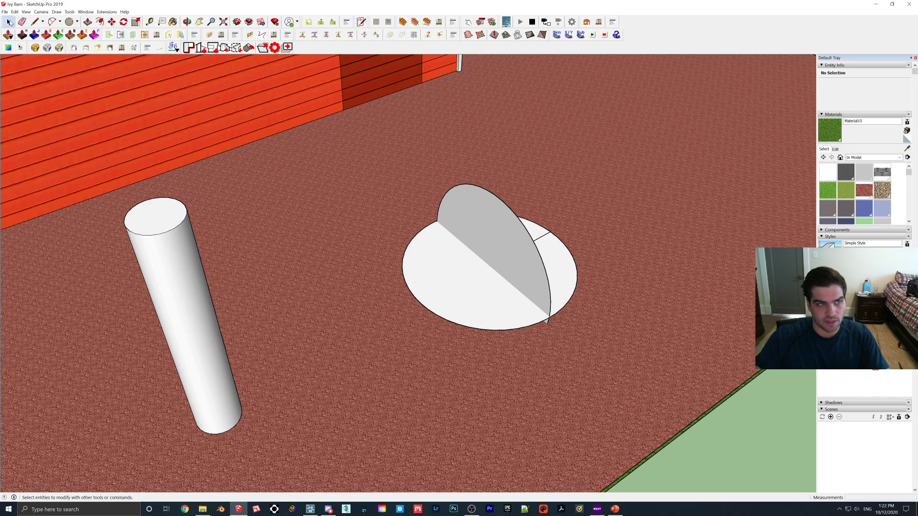
left_click(499, 242)
key("Delete")
key("e")
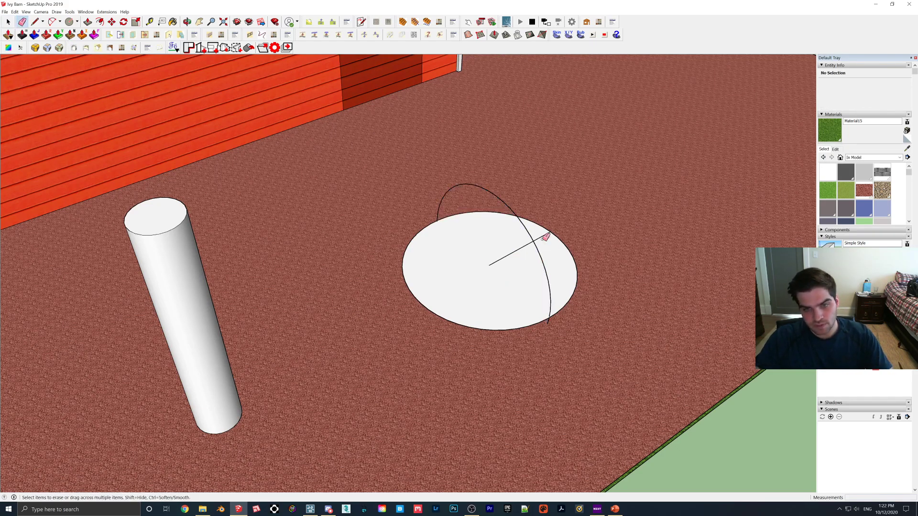
left_click(8, 22)
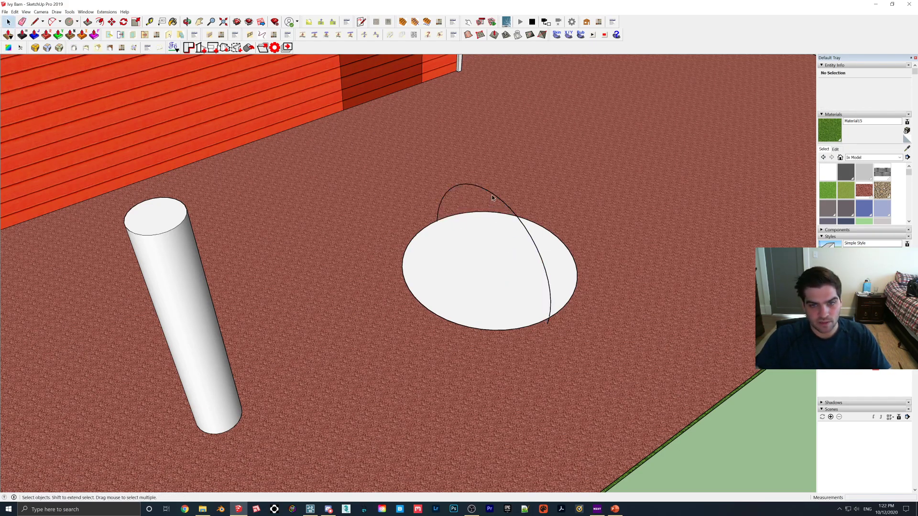
Sweep the flat circle face around the upright circle's outline with Follow Me to form a sphere
left_click(70, 12)
left_click(79, 74)
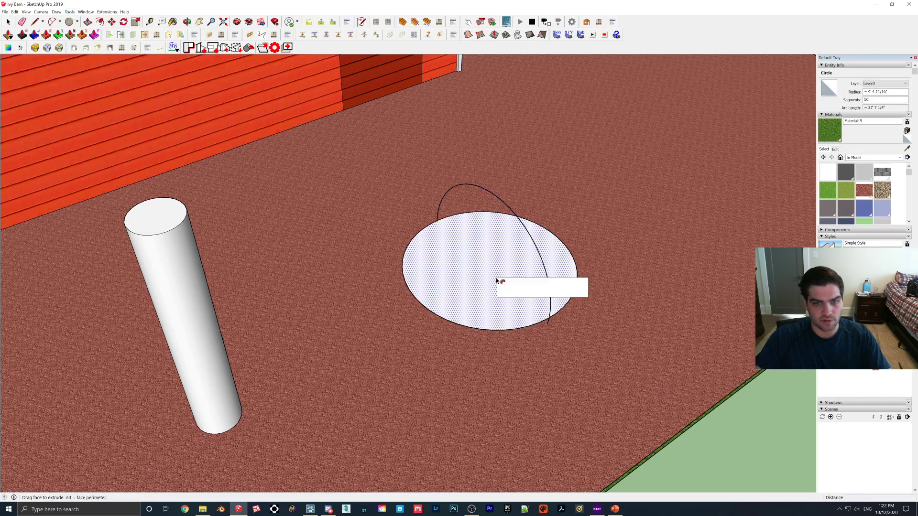
left_click(497, 277)
middle_click_drag(429, 257, 145, 95)
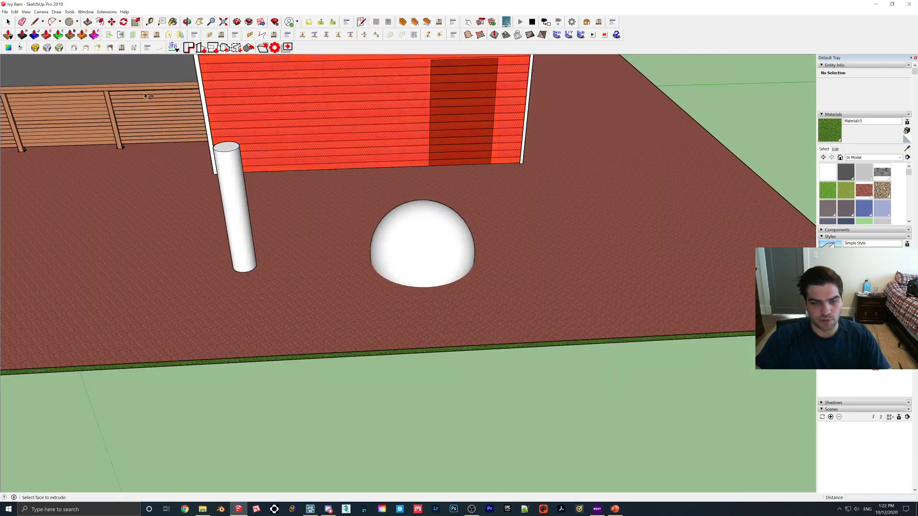
Select the sphere's surfaces and turn on the display of hidden geometry
left_click(11, 23)
middle_click_drag(308, 196, 323, 258)
left_click_drag(328, 226, 467, 356)
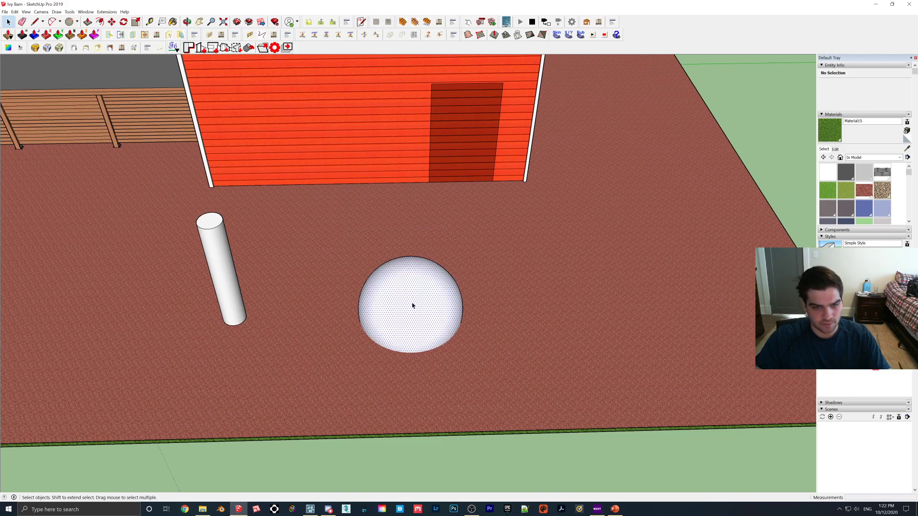
right_click(413, 301)
left_click(26, 11)
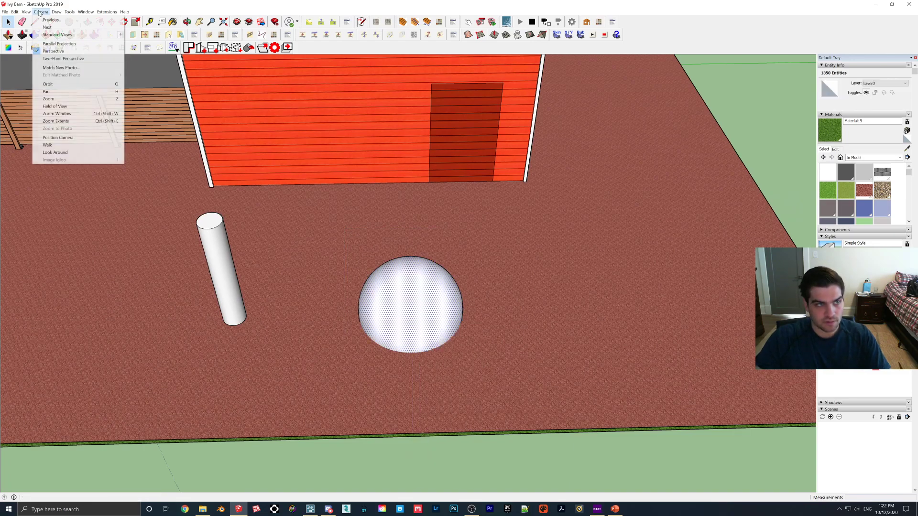
left_click(47, 36)
Make the entire sphere a group and turn off the display of hidden geometry
triple_click(377, 272)
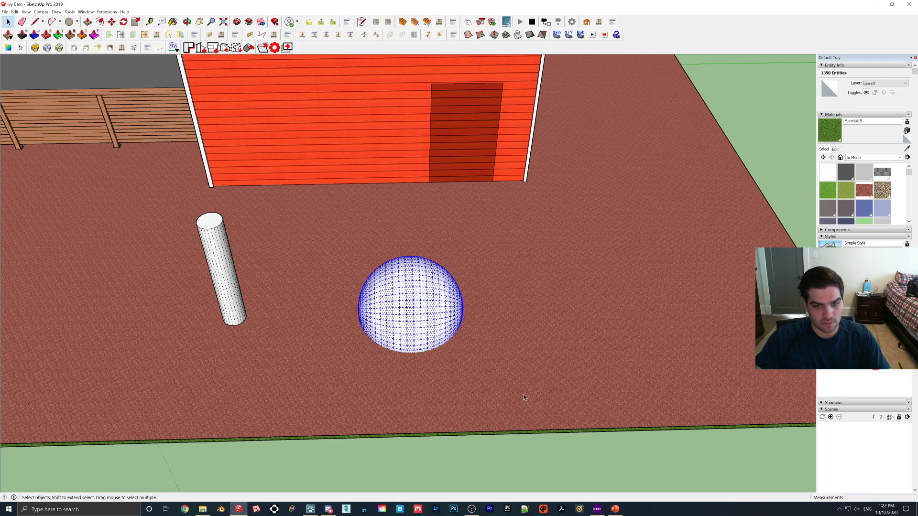
right_click(424, 302)
left_click(444, 362)
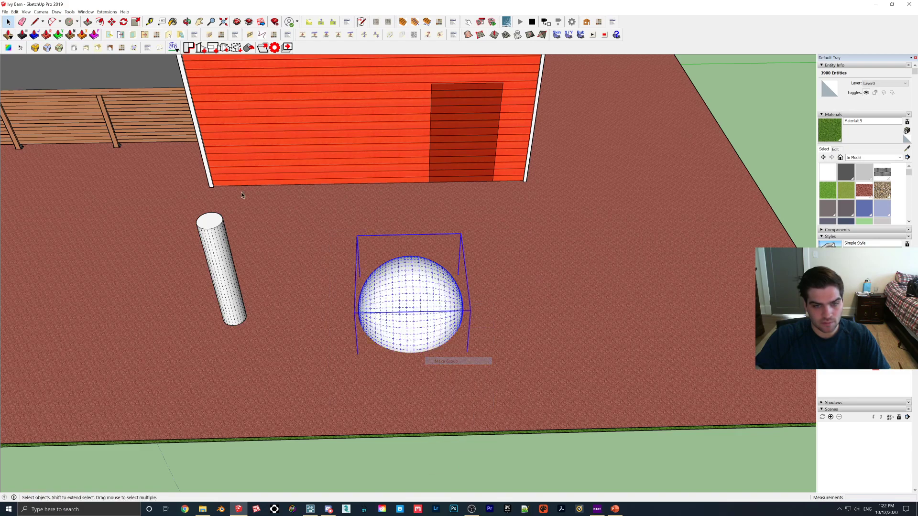
left_click(40, 11)
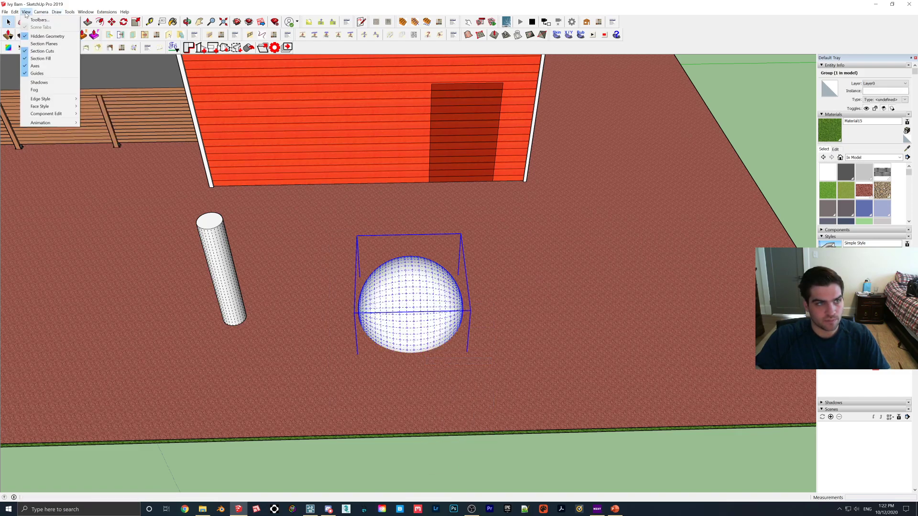
left_click(47, 36)
Move the sphere group onto the top of the cylinder to form a tree shape
middle_click_drag(497, 272, 419, 266)
key("m")
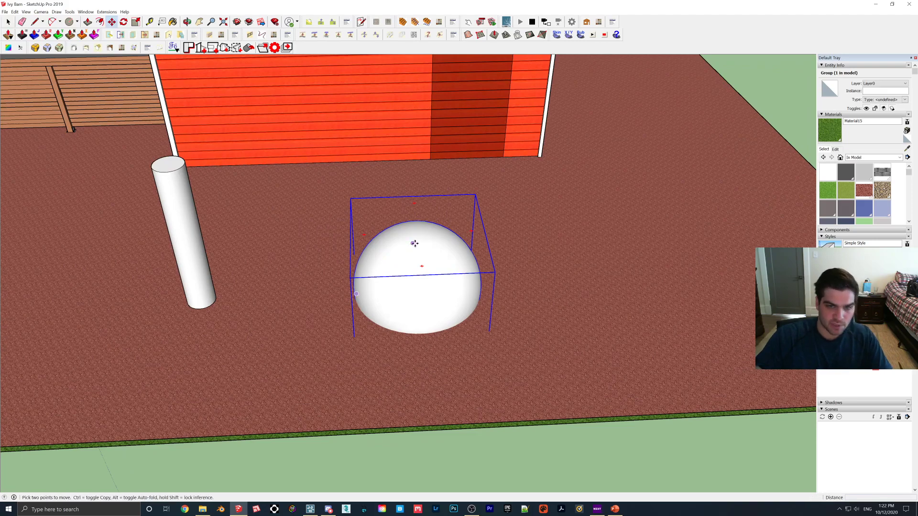
left_click(421, 235)
left_click(169, 164)
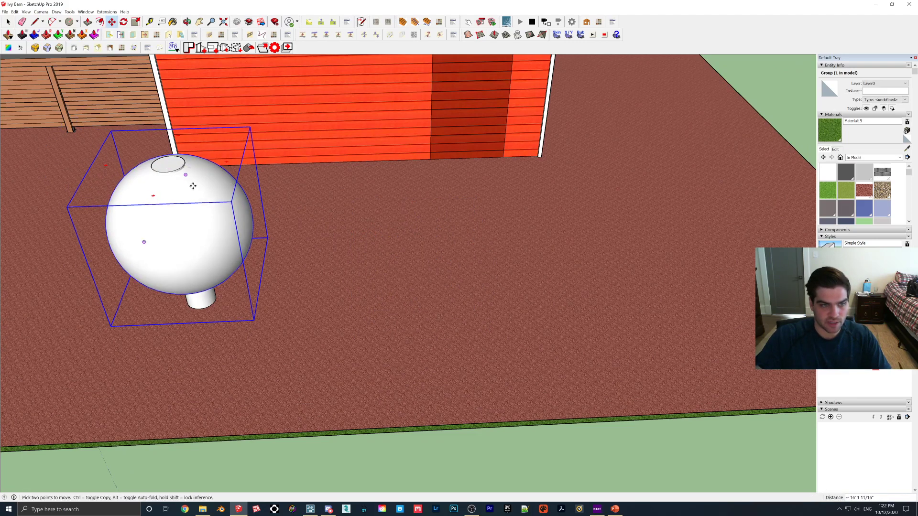
middle_click_drag(198, 189, 342, 222)
scroll(327, 237, "up", 1)
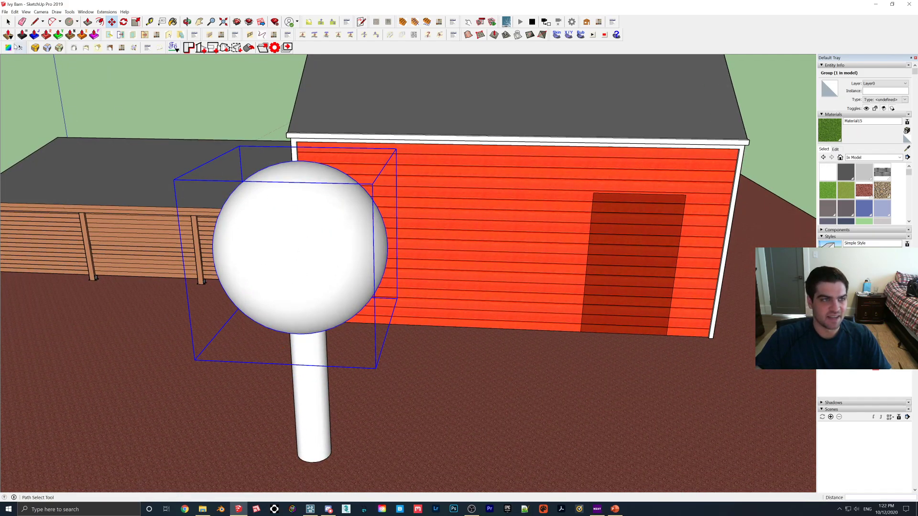
Create a brighter green material from Grass Dark Green and paint all of the sphere's faces with it
left_click(8, 22)
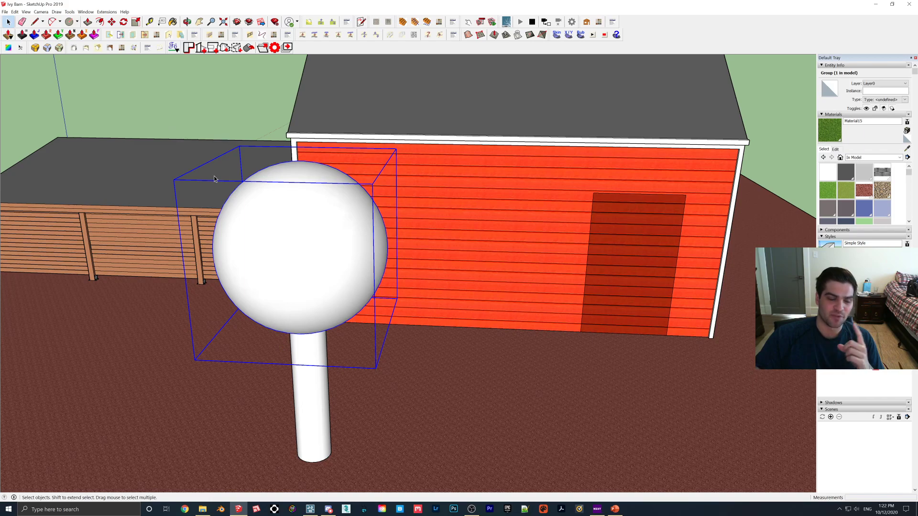
triple_click(321, 251)
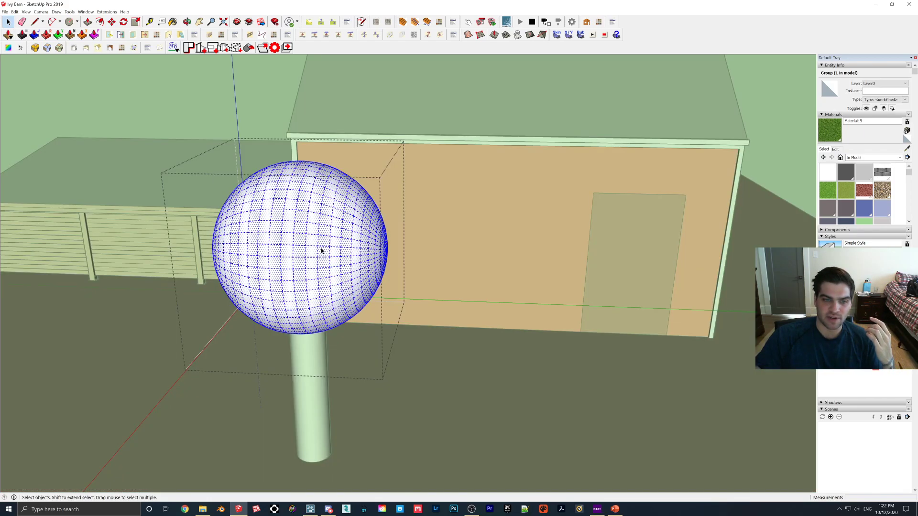
left_click(827, 190)
left_click(907, 131)
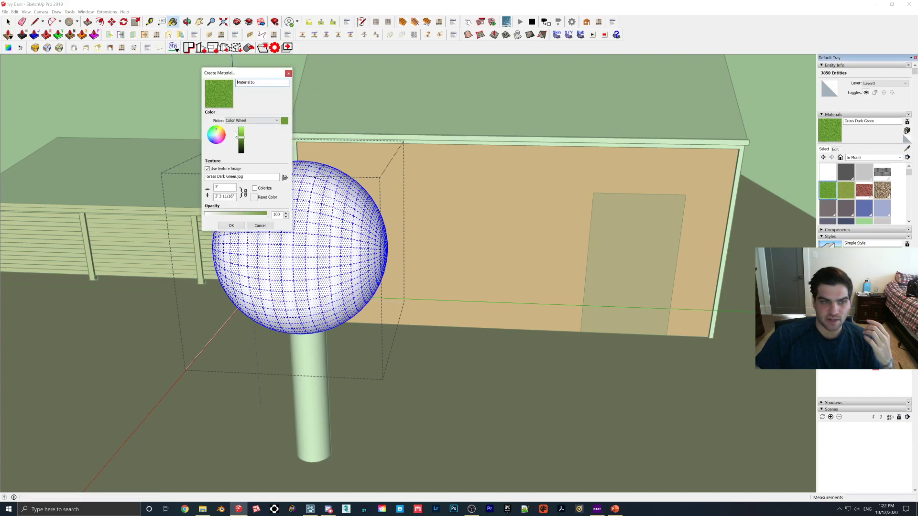
left_click(231, 226)
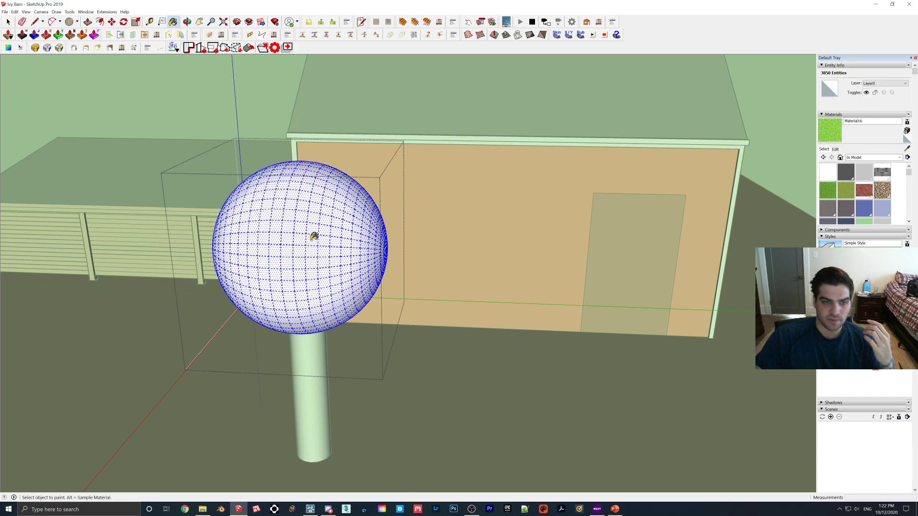
left_click(313, 236)
left_click(8, 21)
key("Escape")
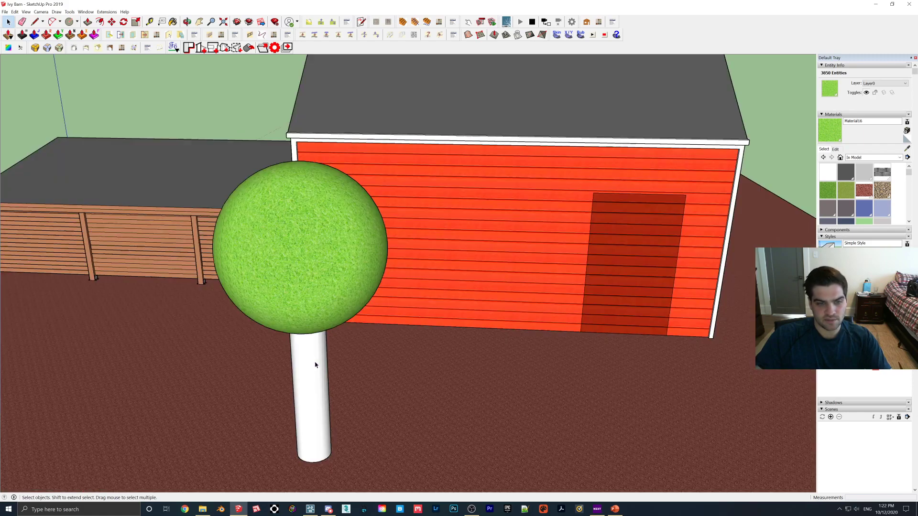
Create a brighter material from Groundcover Gravel 1 Inch and paint the whole cylinder trunk with it
double_click(315, 365)
left_click(315, 365)
left_click(882, 189)
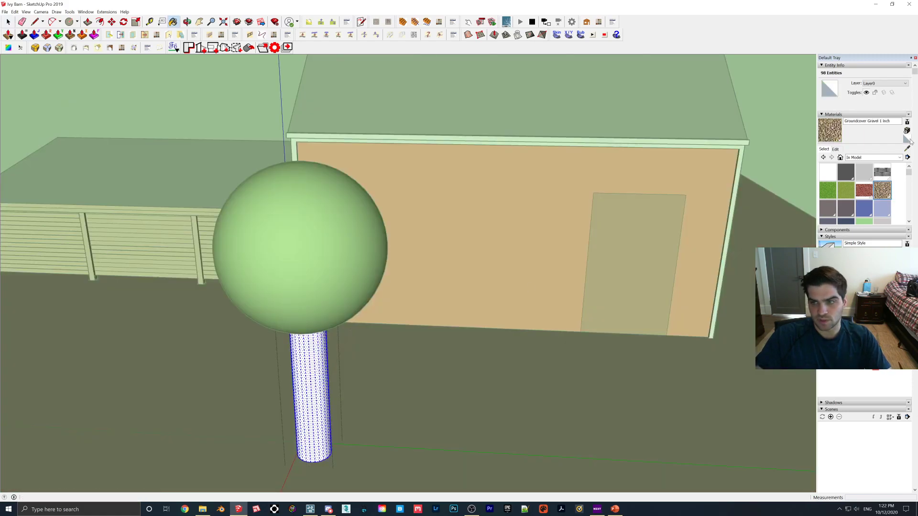
left_click(907, 130)
left_click_drag(241, 138, 241, 128)
left_click(233, 226)
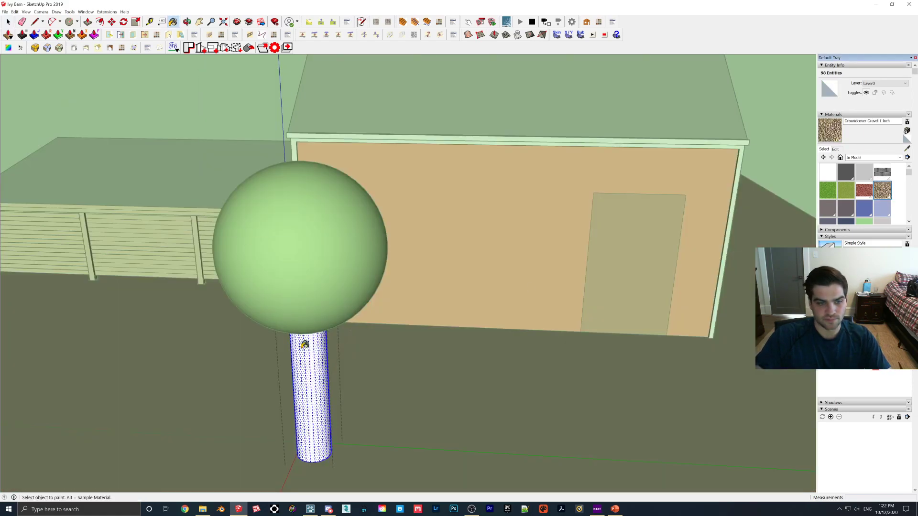
left_click(303, 345)
left_click(8, 22)
Save the model and switch to Lumion
left_click(5, 12)
left_click(14, 44)
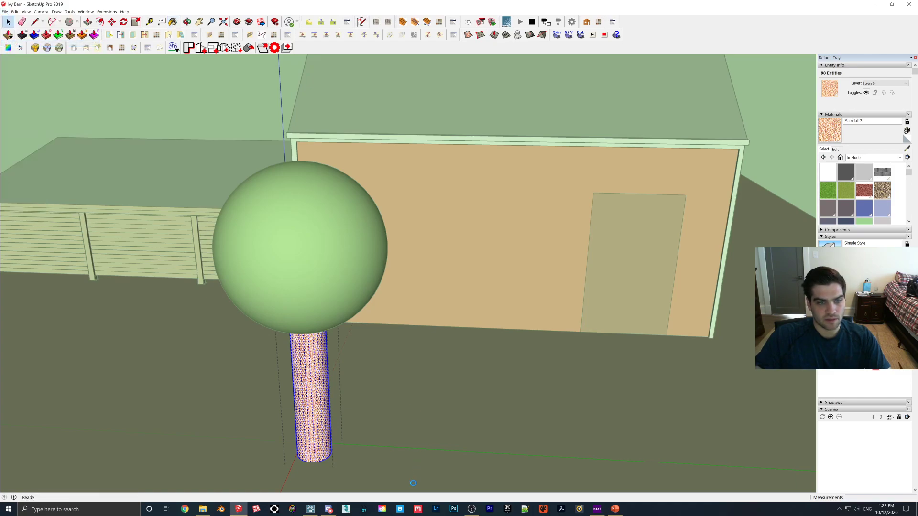
left_click(310, 509)
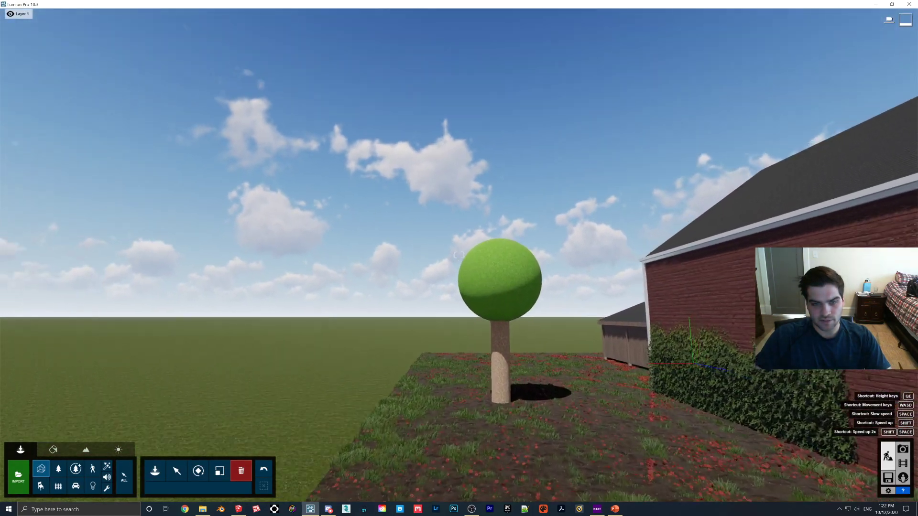
Open the material settings of the green sphere on the tree
key("w")
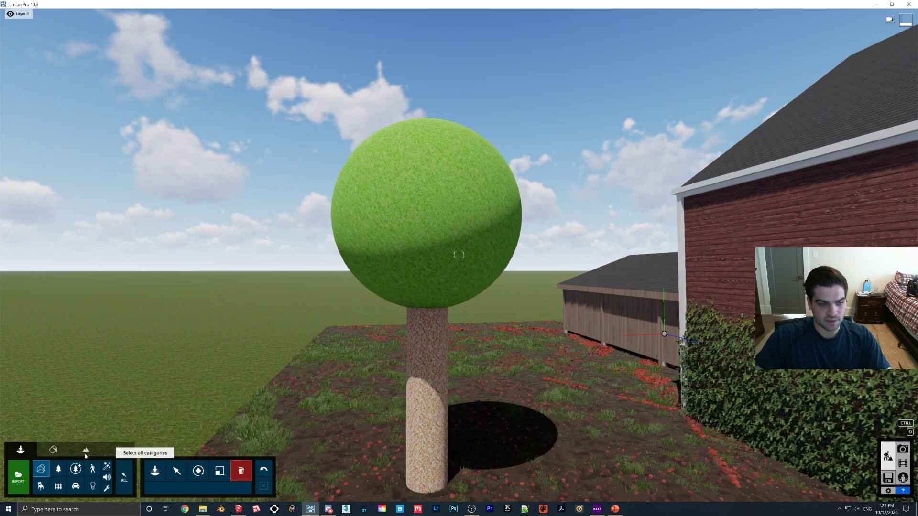
left_click(53, 449)
left_click(404, 229)
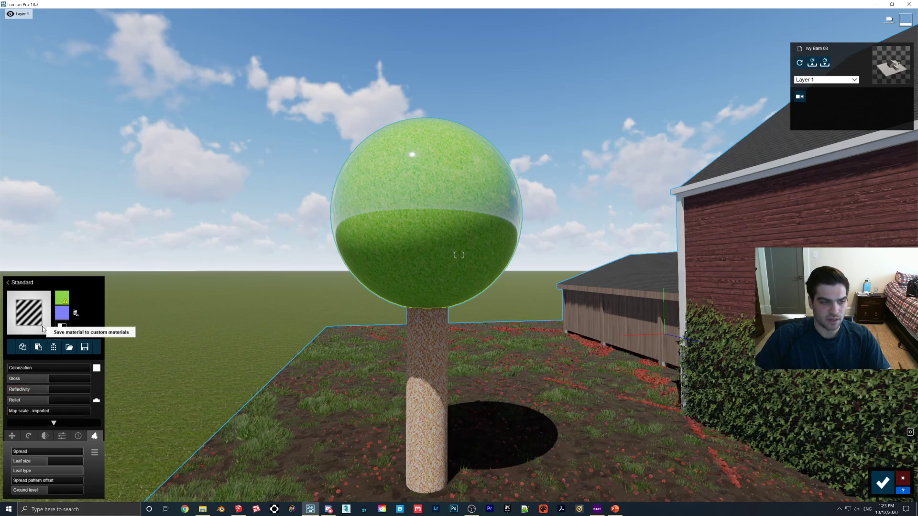
Apply the Leaves2 material to the sphere and inspect the ivy foliage up close and from farther away
left_click(9, 283)
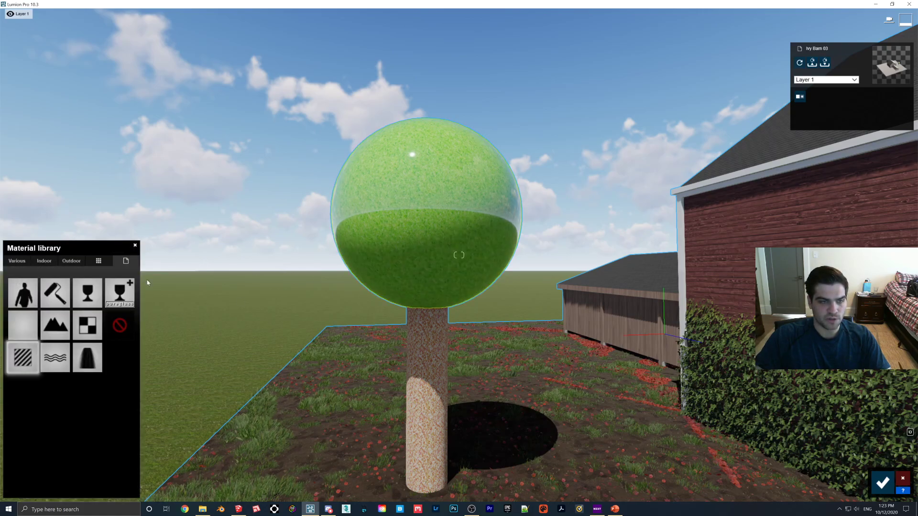
left_click(19, 260)
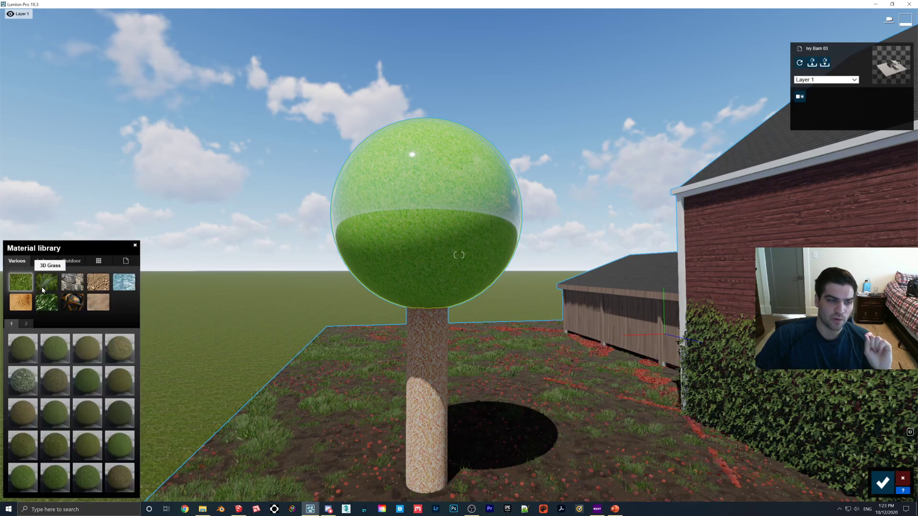
left_click(45, 305)
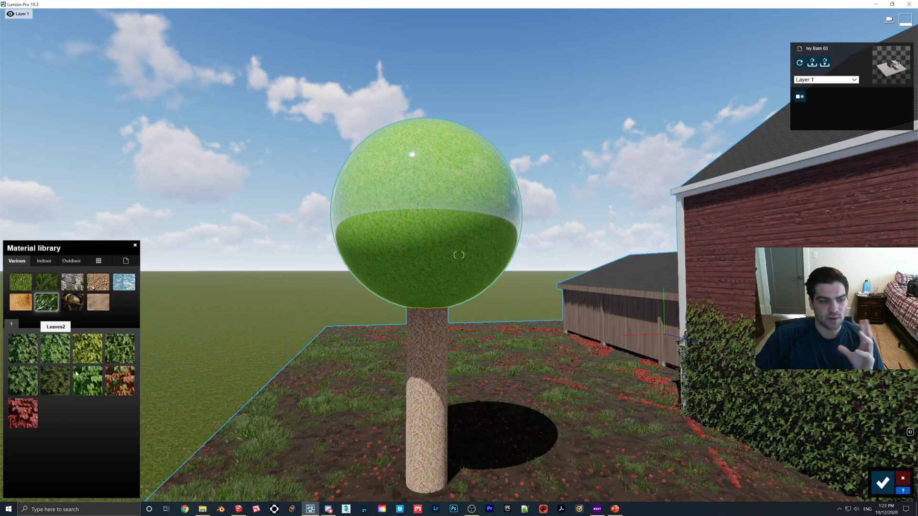
left_click(55, 348)
right_click_drag(458, 255, 458, 198)
scroll(459, 254, "up", 6)
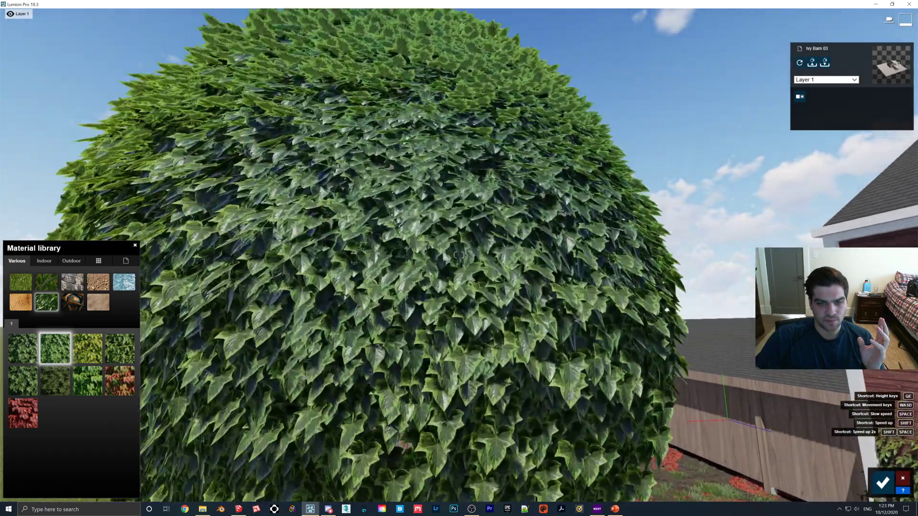
scroll(459, 255, "down", 3)
scroll(458, 255, "down", 3)
scroll(458, 254, "up", 5)
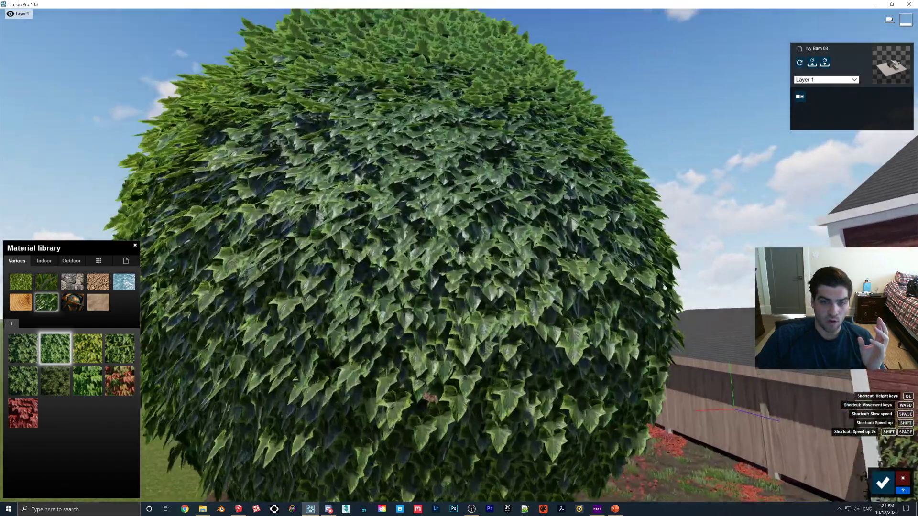
scroll(458, 254, "down", 4)
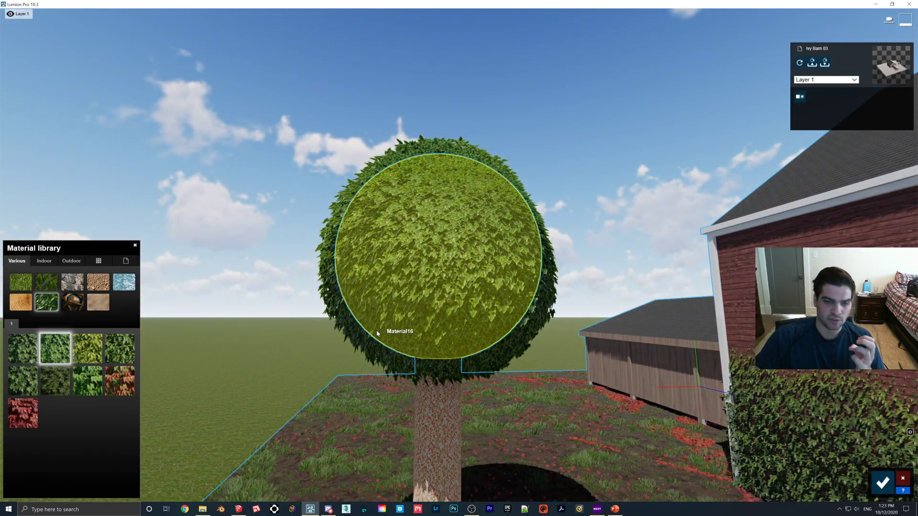
scroll(420, 307, "up", 3)
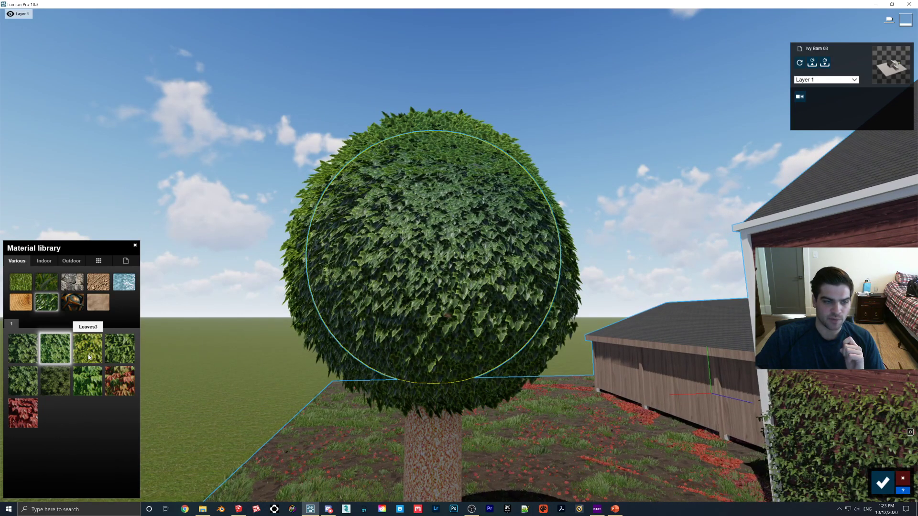
Set the sphere's material back to Standard
left_click(98, 260)
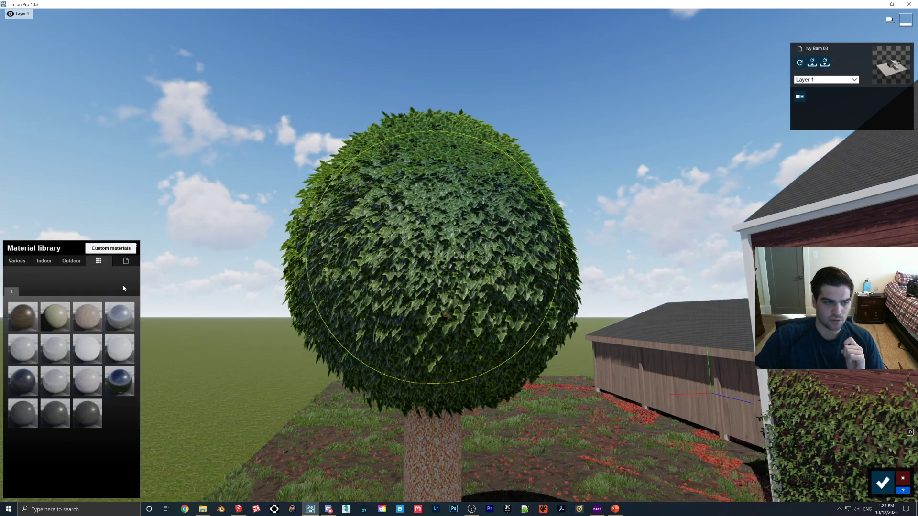
left_click(126, 260)
left_click(23, 366)
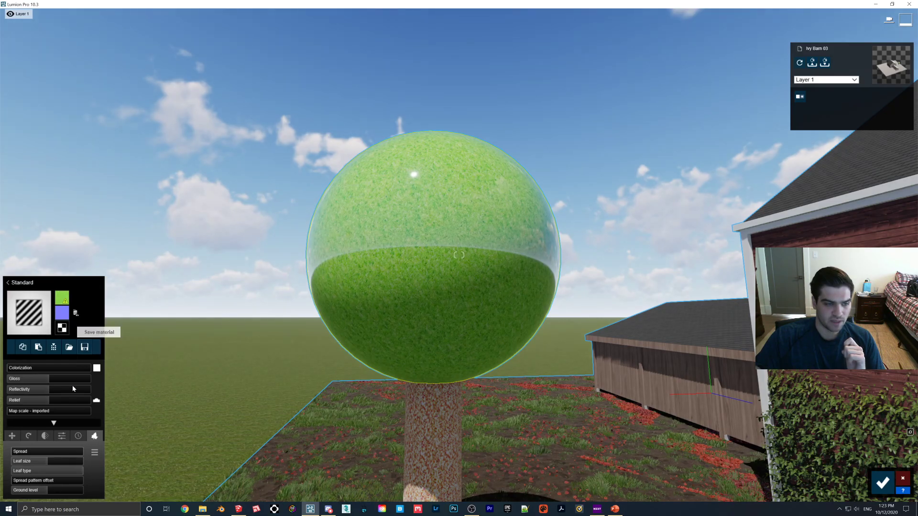
Raise the foliage spread on the tree's sphere to its maximum and reduce the leaf size to its minimum
left_click_drag(19, 452, 135, 453)
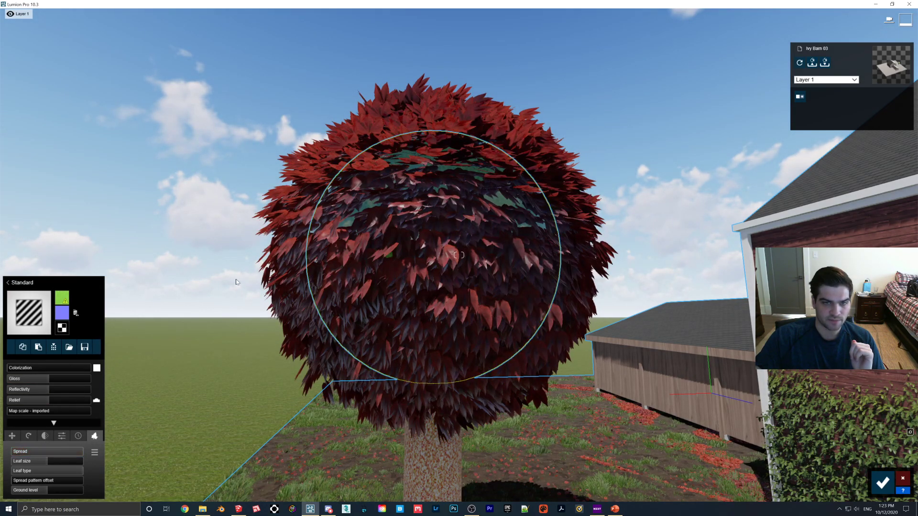
left_click(48, 452)
left_click_drag(46, 464, 12, 463)
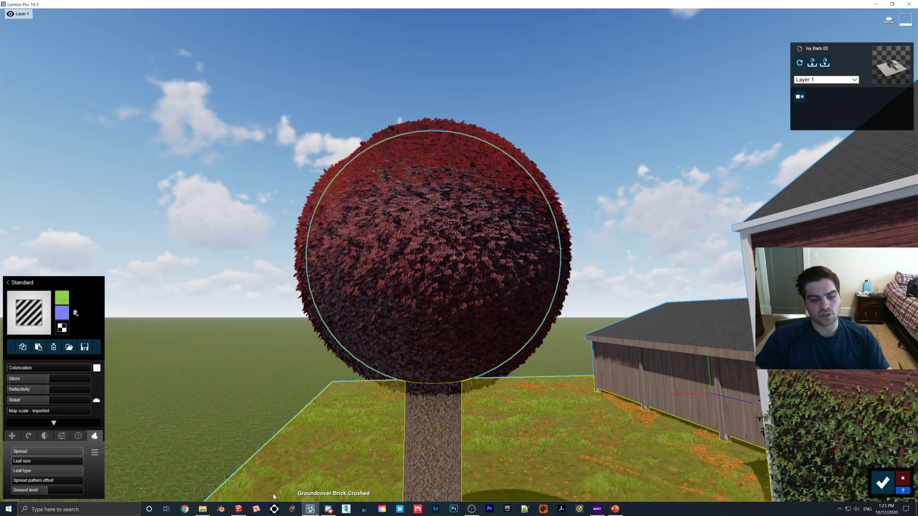
Switch to SketchUp and copy the green sphere about 9' 9" sideways along the barn wall
left_click(238, 509)
middle_click_drag(342, 252, 406, 302)
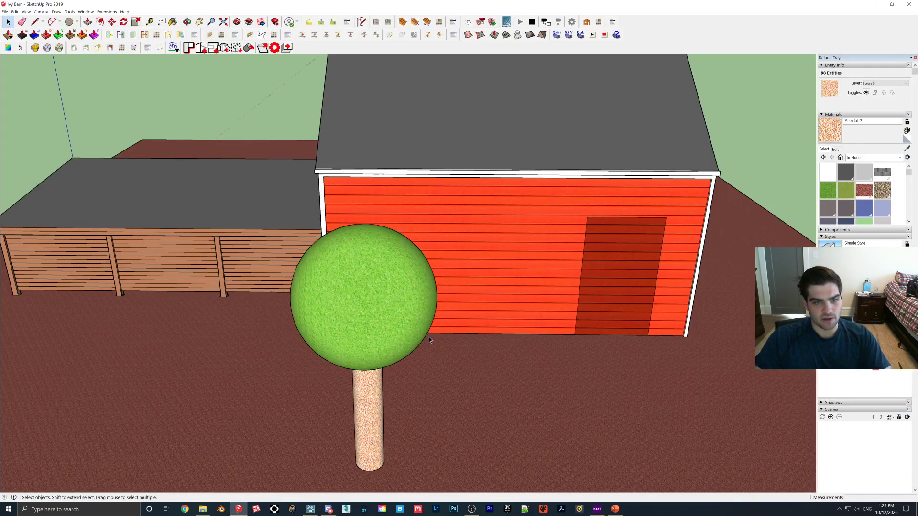
left_click(378, 288)
key("m")
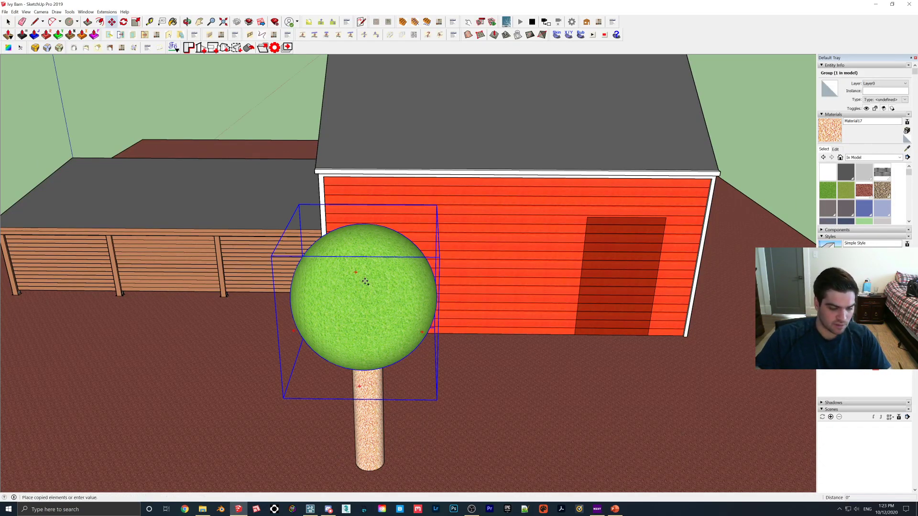
key("ctrl")
left_click(364, 281)
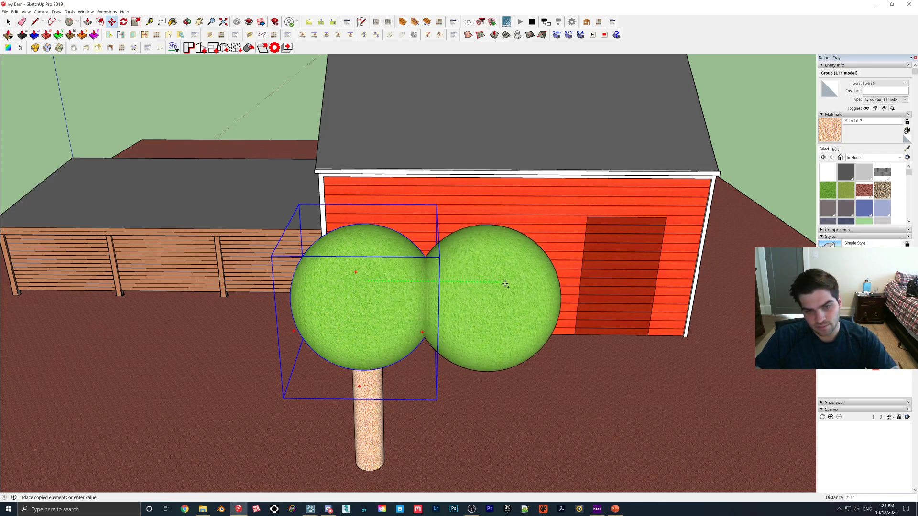
left_click(543, 279)
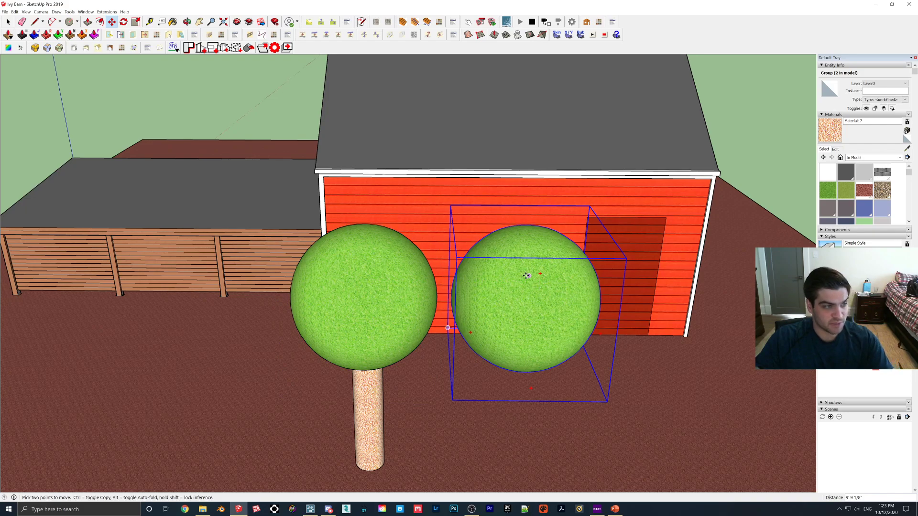
Create a new material based on Grass Dark Green with its default texture settings
left_click(8, 21)
middle_click_drag(654, 268, 719, 256)
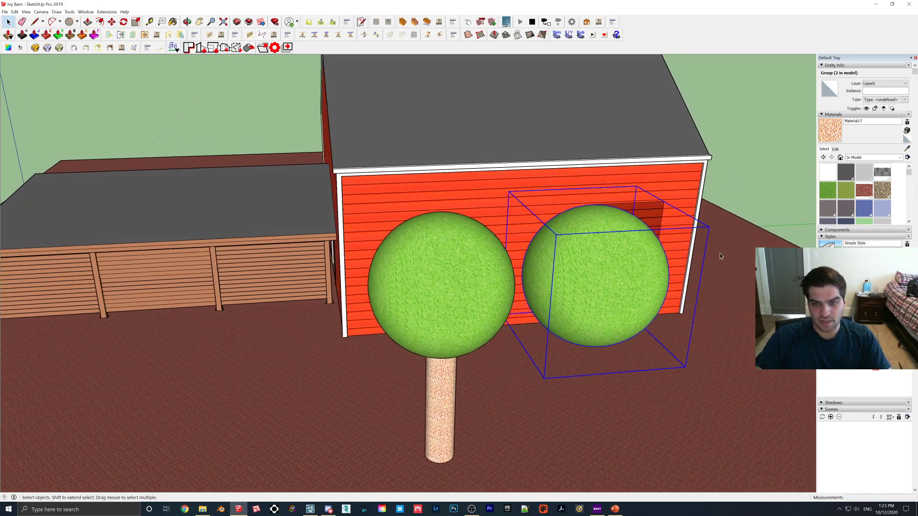
left_click(828, 190)
left_click(907, 130)
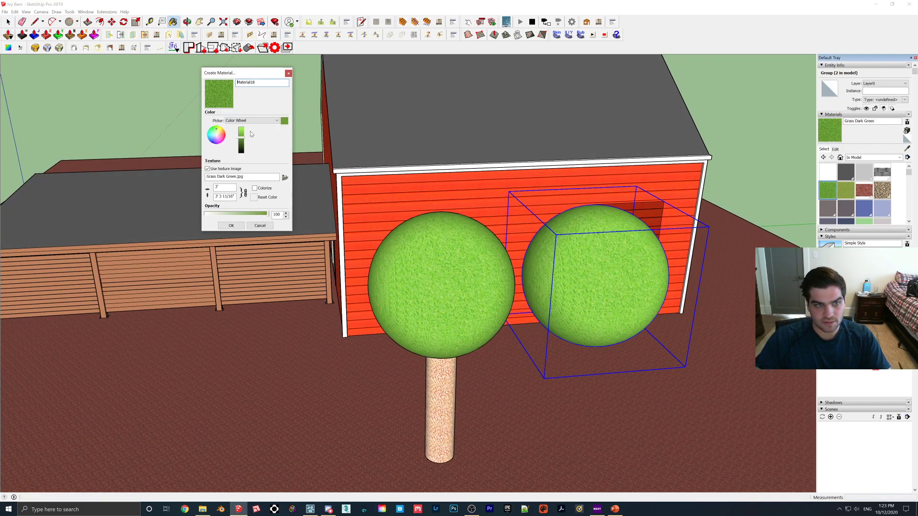
left_click(231, 226)
Paint all faces inside the copied sphere's group with the new dark green grass material
left_click(575, 263)
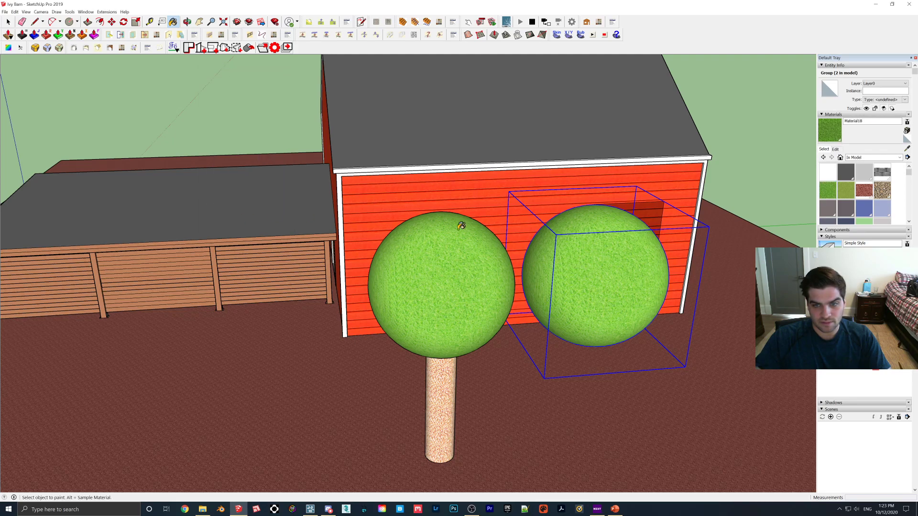
key("space")
triple_click(583, 264)
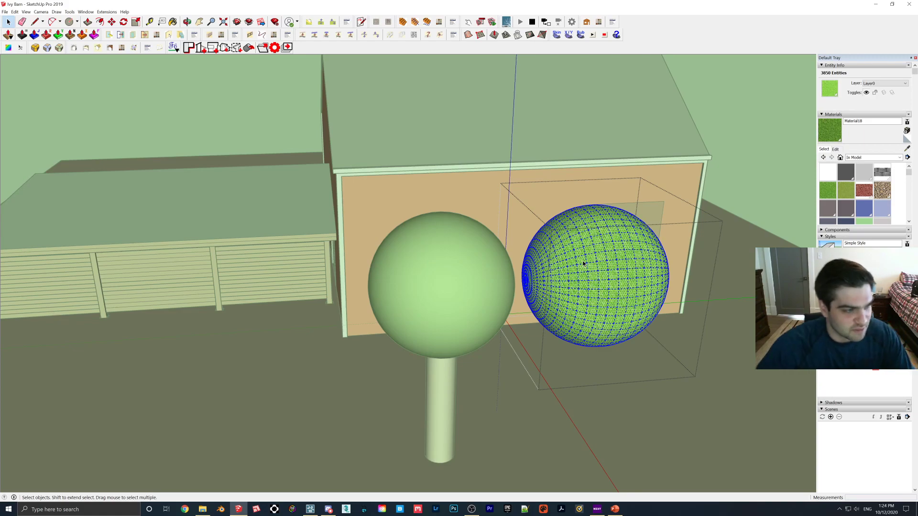
left_click(828, 141)
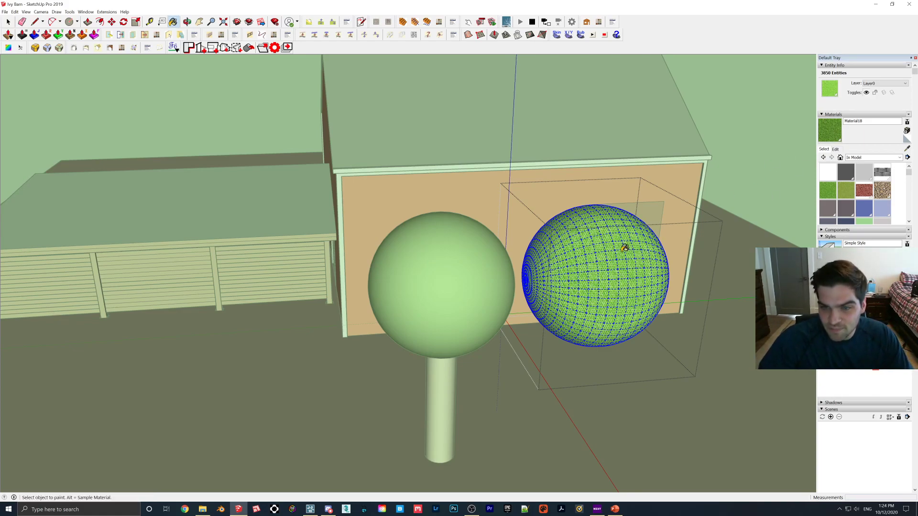
middle_click_drag(553, 247, 261, 162)
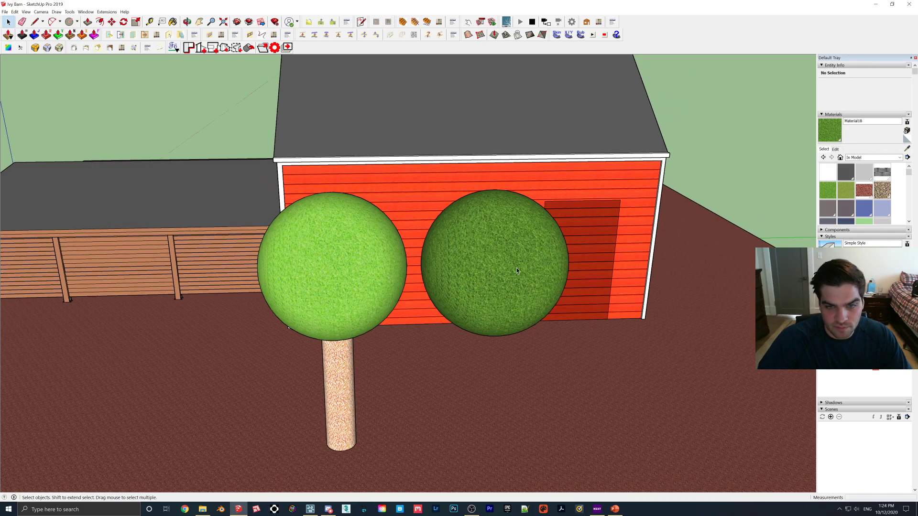
Scale the dark green sphere down slightly from one corner of its bounding box
key("s")
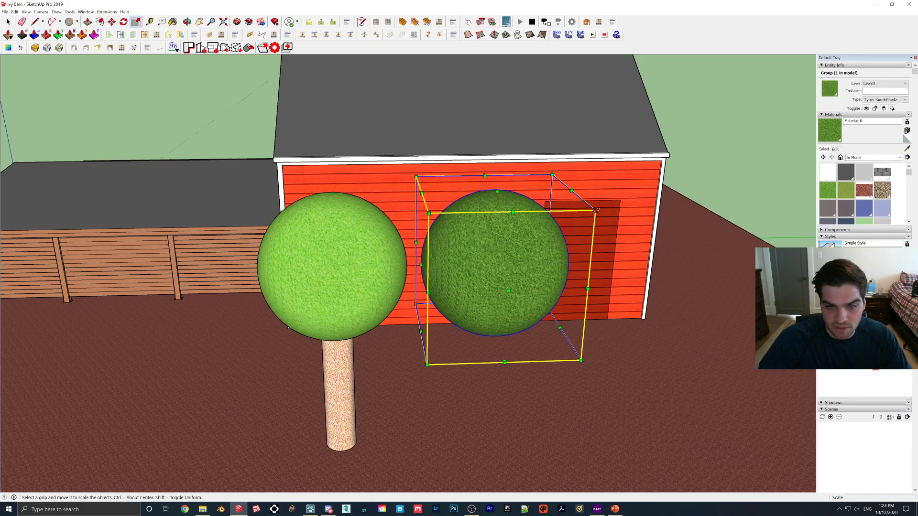
left_click_drag(596, 210, 586, 216)
middle_click_drag(586, 216, 457, 279)
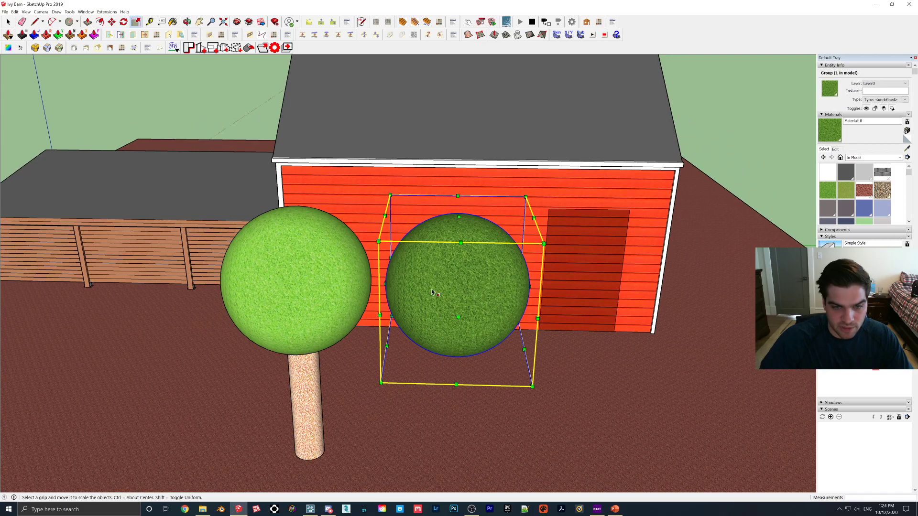
Switch to Lumion, copy the leafy sphere's material and apply it to the dark green sphere as a Standard material
key("m")
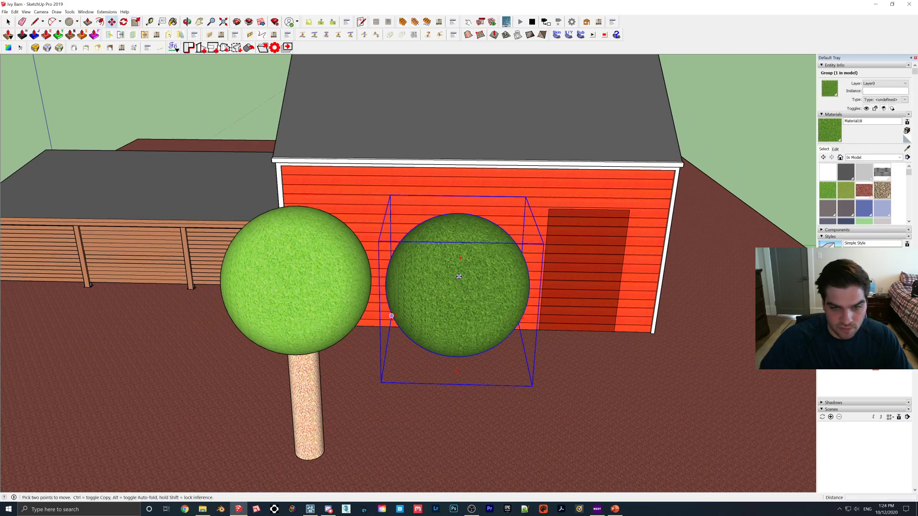
left_click(309, 509)
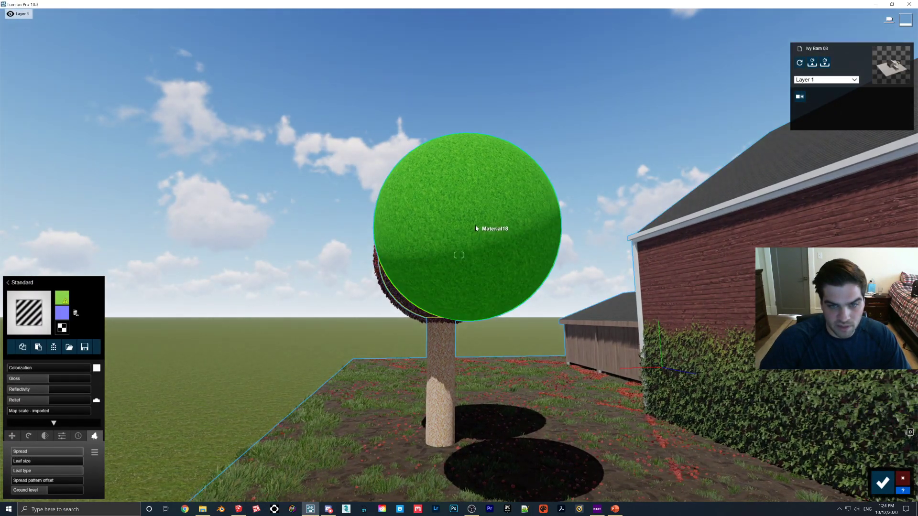
left_click(23, 347)
left_click(426, 252)
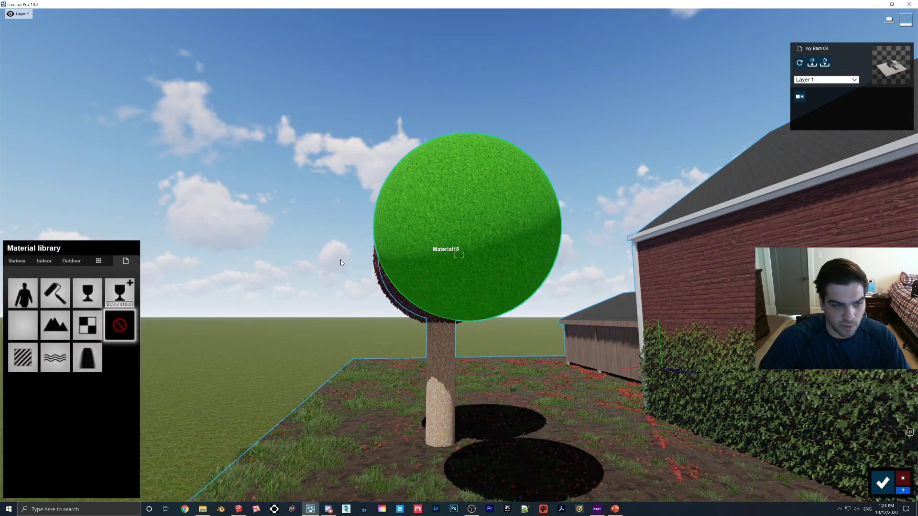
left_click(23, 357)
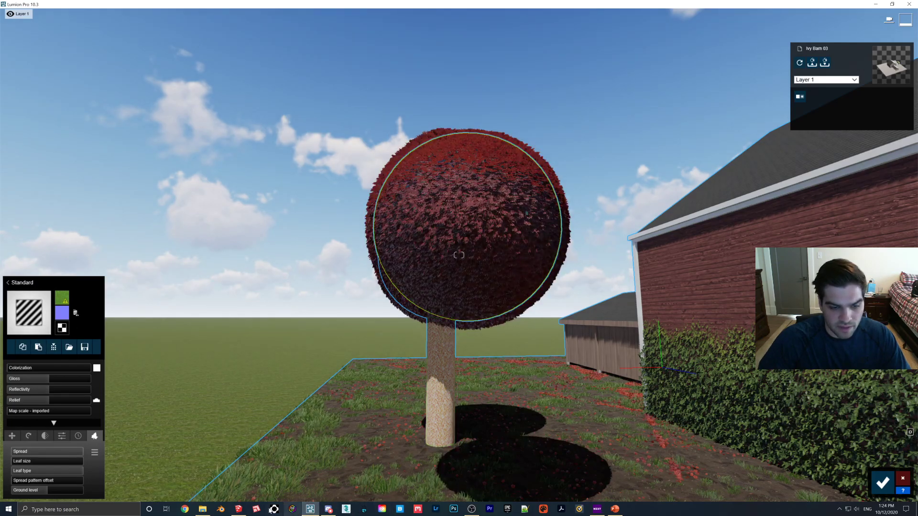
Switch to SketchUp and move the dark green sphere into the light green sphere on the trunk
left_click(241, 511)
mouse_move(452, 337)
middle_mouse_down()
mouse_move(416, 387)
mouse_move(234, 405)
middle_mouse_up()
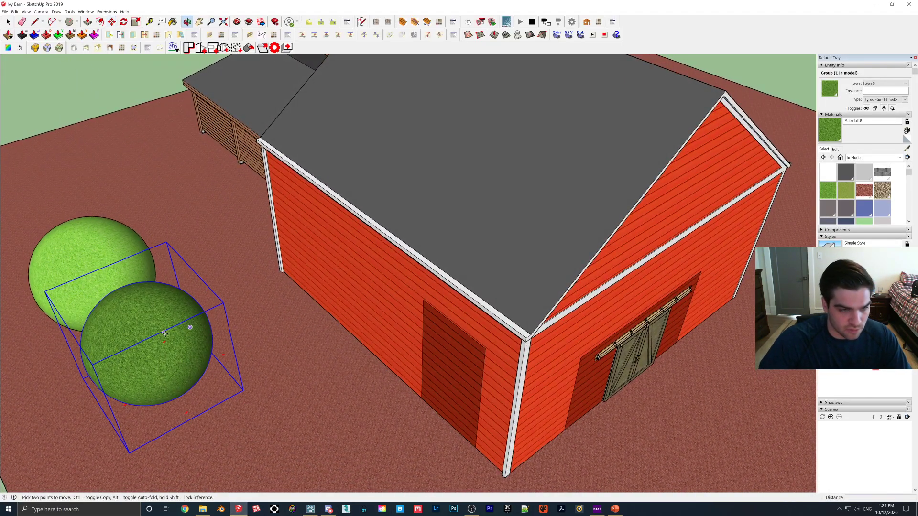
left_click(139, 306)
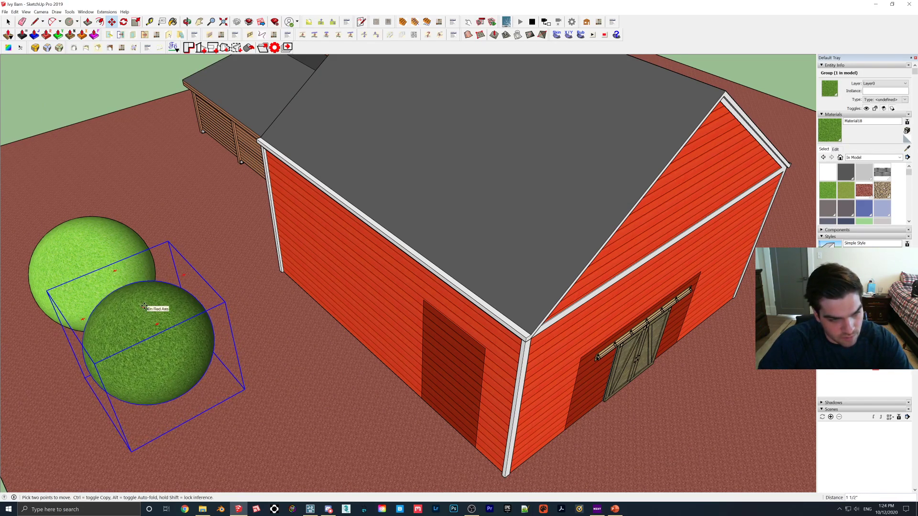
left_click(86, 253)
Shift the dark green sphere about 2 1/8" so it sits further inside the light green sphere
middle_click_drag(86, 254, 720, 289)
middle_click_drag(613, 276, 315, 397, "shift")
middle_click_drag(315, 397, 363, 397)
scroll(409, 277, "up", 2)
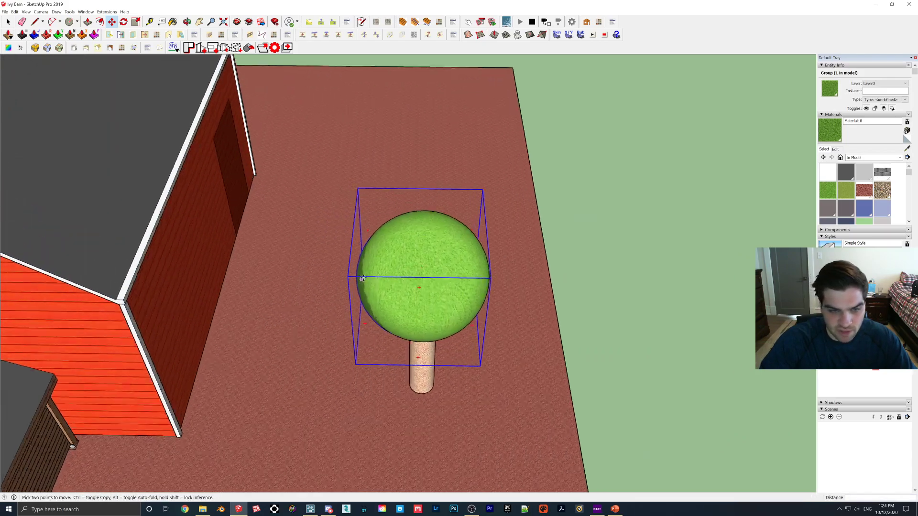
scroll(362, 278, "up", 4)
left_click(362, 278)
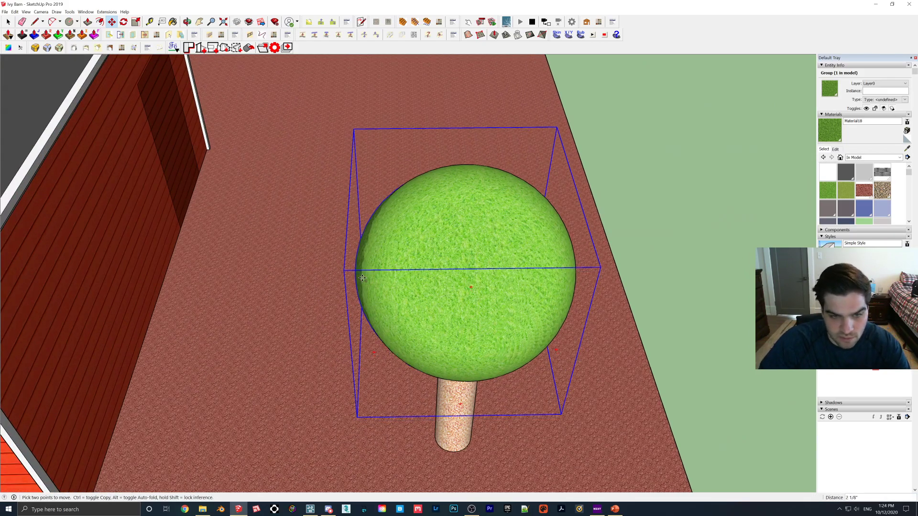
Nudge the dark green sphere until it is hidden within the light green one, and switch to Lumion
middle_click_drag(367, 280, 22, 118)
mouse_move(287, 193)
middle_mouse_down()
mouse_move(231, 200)
mouse_move(227, 236)
middle_mouse_up()
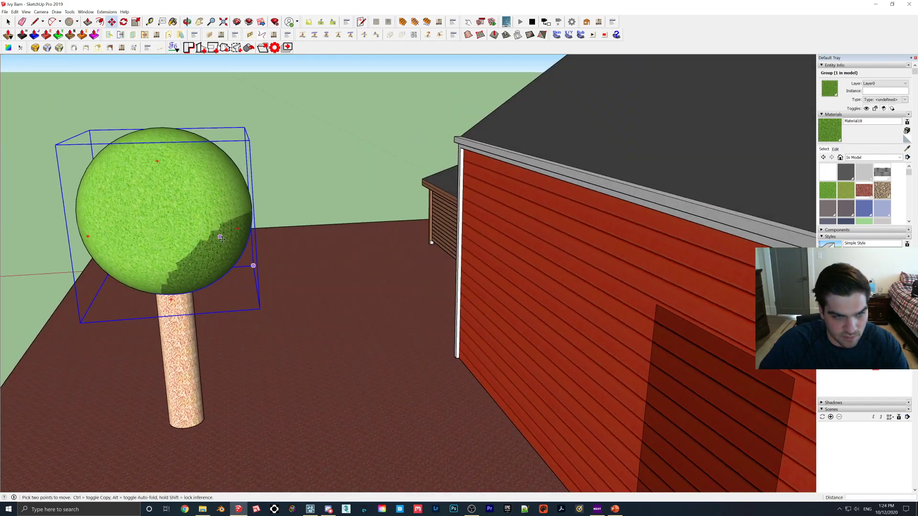
left_click(226, 236)
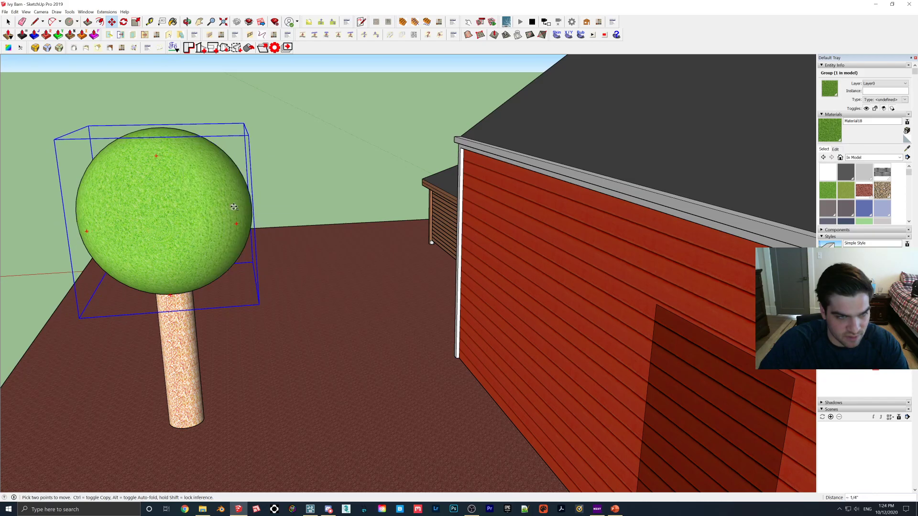
middle_click_drag(235, 207, 327, 300)
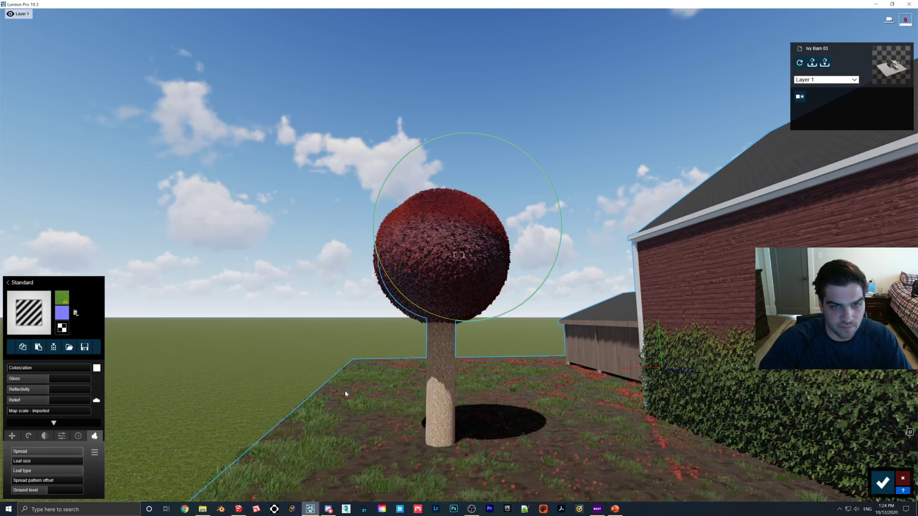
Inspect the tree's overlapping leaf layers up close, from several sides and from farther away
scroll(440, 297, "up", 5)
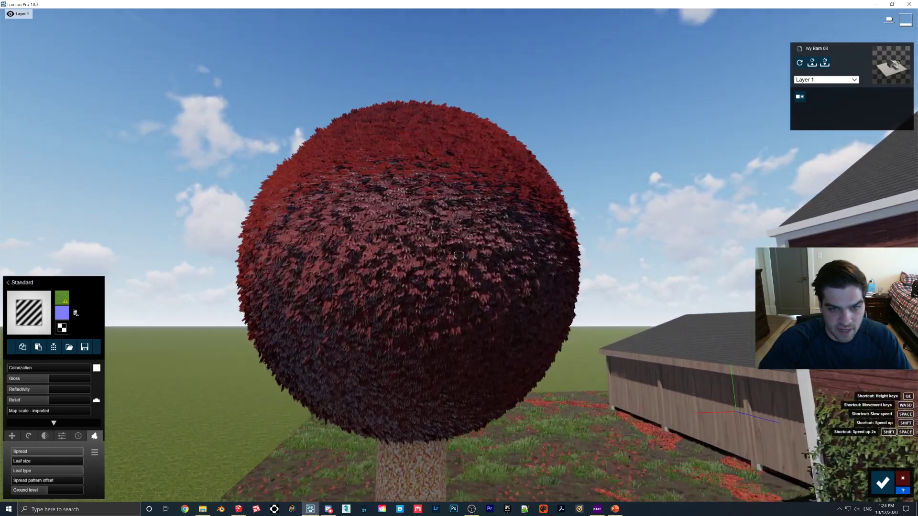
key("w")
right_click_drag(459, 255, 506, 258)
key("s")
key("w")
key("a")
key("s")
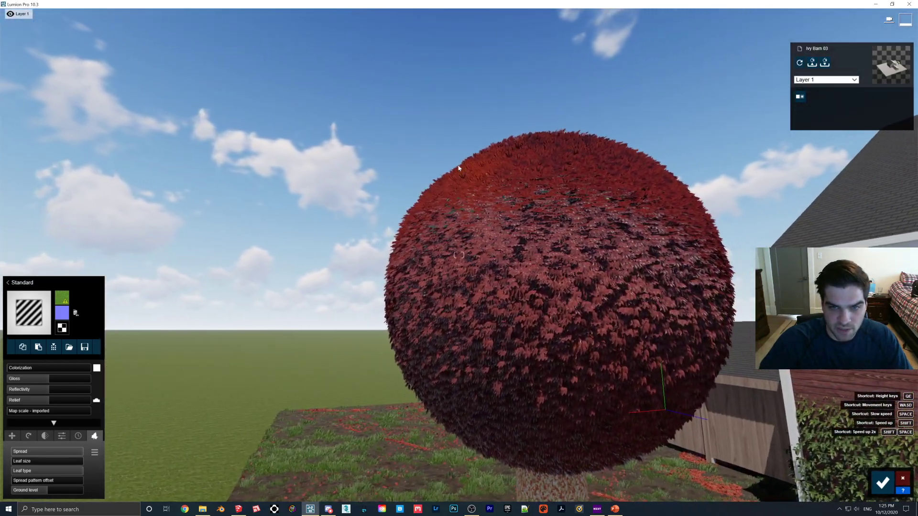
right_click_drag(570, 161, 603, 167)
key("s")
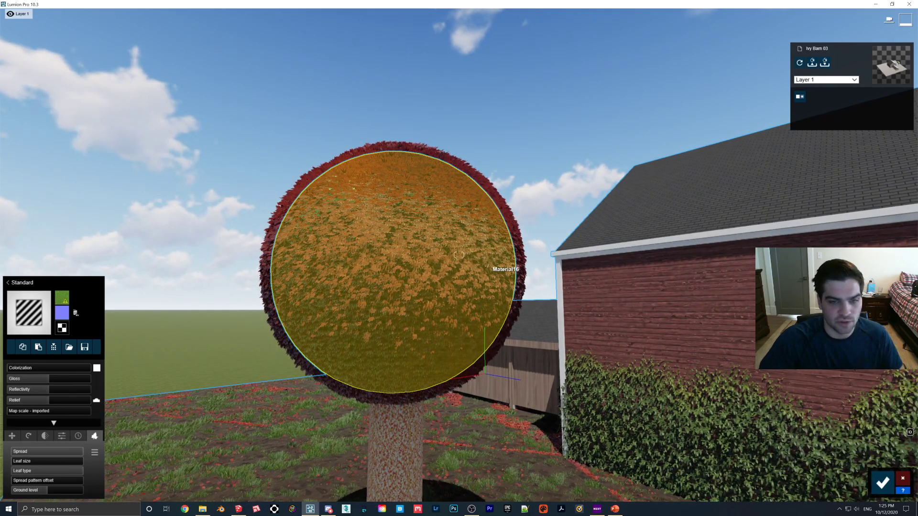
key("s")
right_click_drag(486, 266, 426, 299)
Apply a brown bark material from the Various library's wood category to the tree trunk
left_click(426, 315)
key("s")
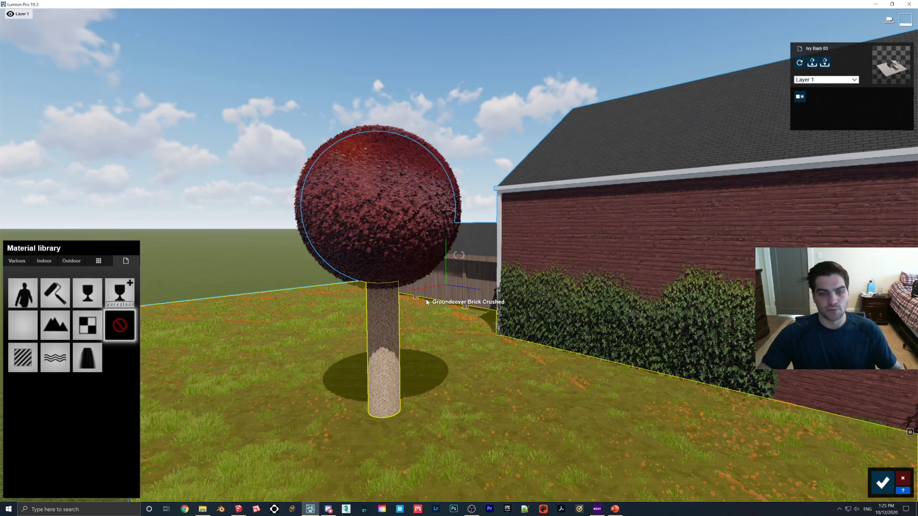
right_click_drag(426, 297, 431, 261)
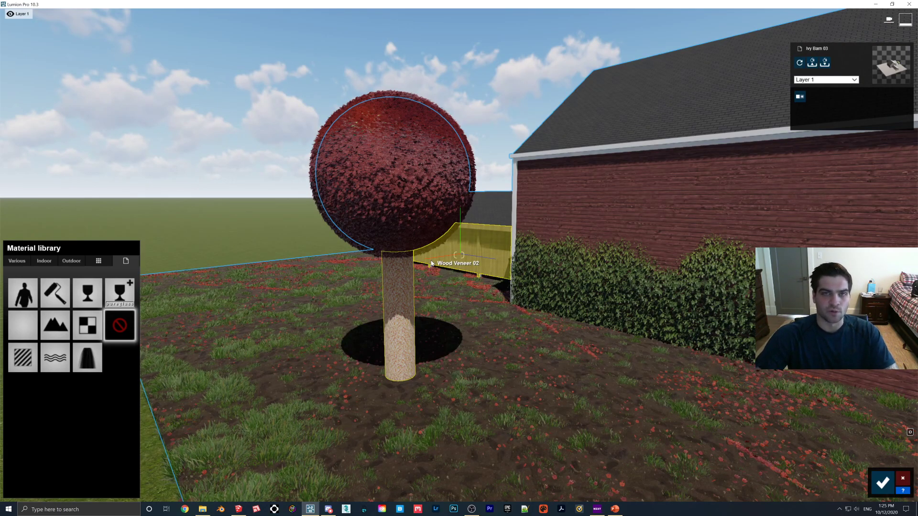
scroll(397, 256, "up", 4)
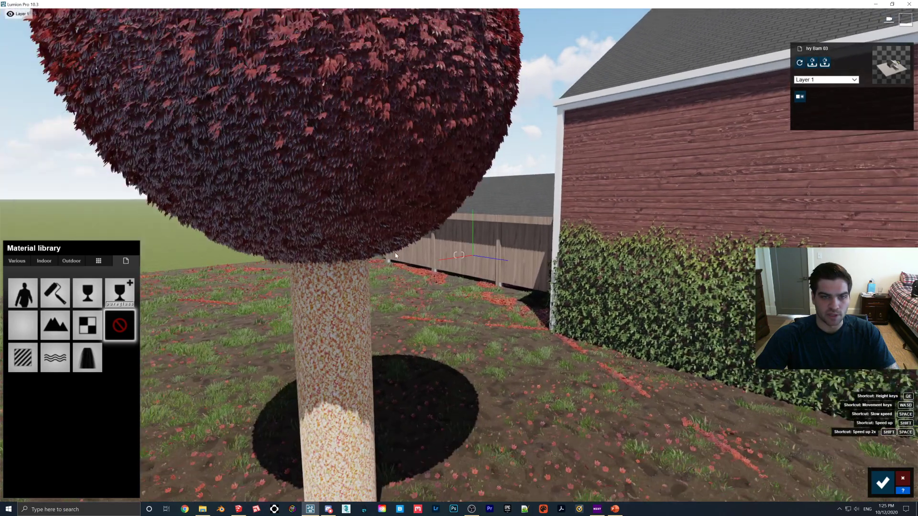
scroll(404, 294, "down", 3)
left_click(17, 260)
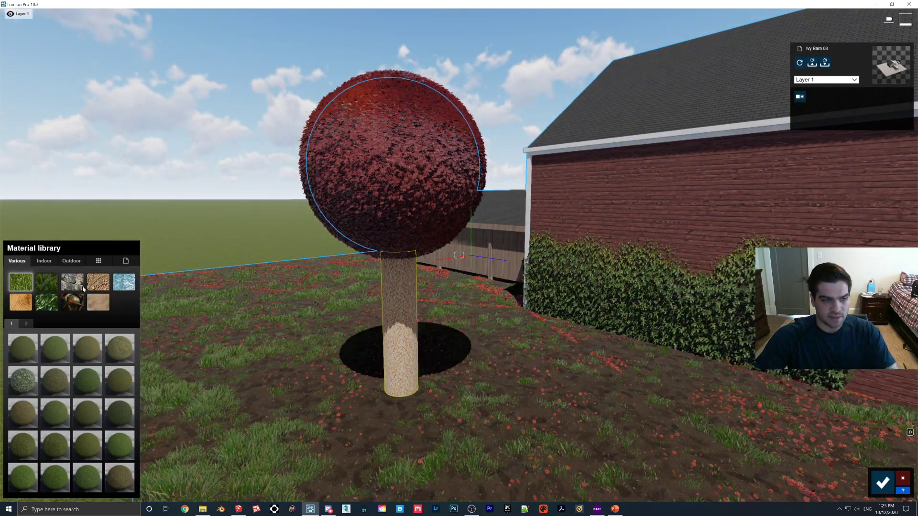
left_click(28, 305)
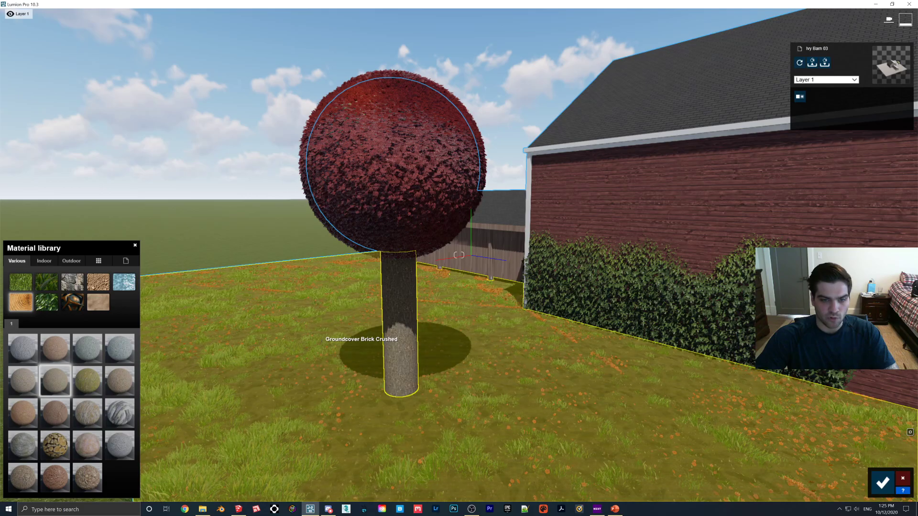
View the tree beside the barn from farther away, save the material changes and open Movie mode
key("w")
right_click_drag(319, 339, 266, 348)
mouse_move(459, 258)
right_mouse_down()
mouse_move(373, 272)
mouse_move(483, 278)
mouse_move(408, 279)
mouse_move(417, 281)
right_mouse_up()
key("s")
key("s")
key("w")
key("s")
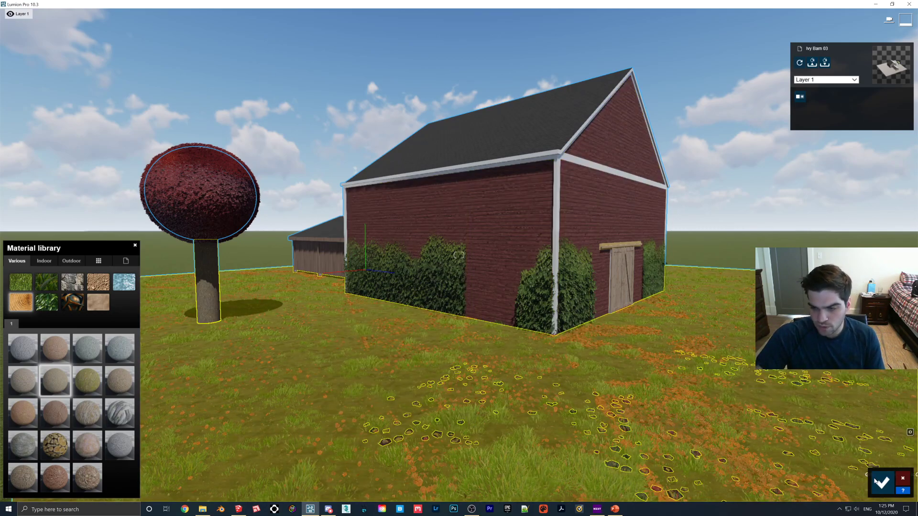
left_click(882, 482)
left_click(902, 463)
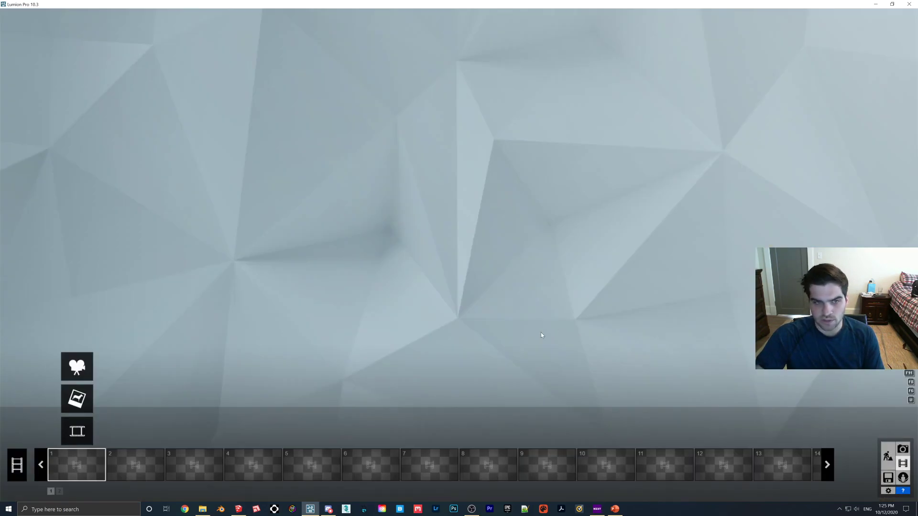
Record a movie clip in the first slot from two photos of the same tree-and-barn view, and save it
left_click(76, 364)
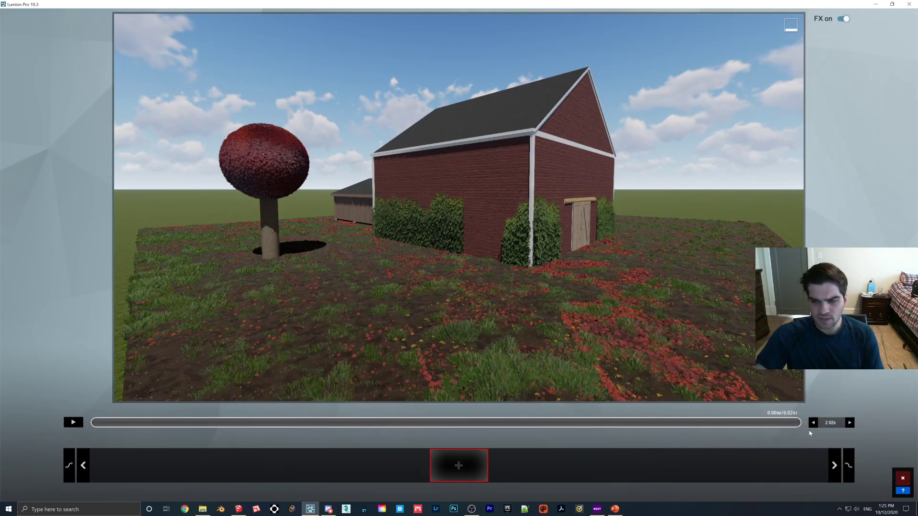
left_click(458, 465)
left_click(466, 465)
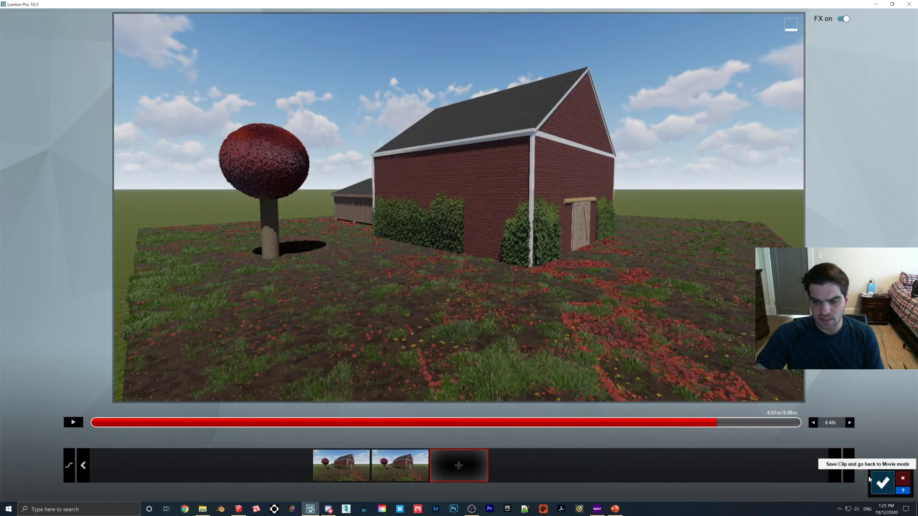
left_click(882, 483)
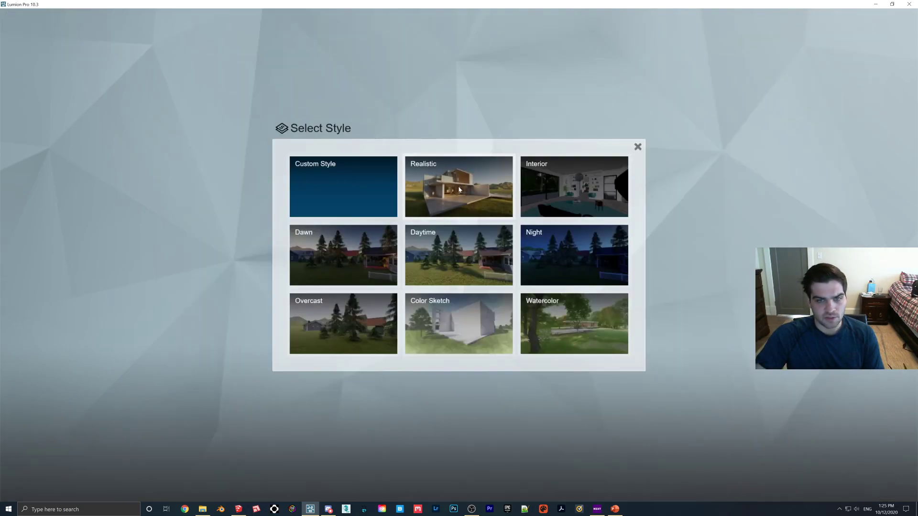
Apply the Realistic style to the clip and add the Wind weather effect
left_click(459, 190)
left_click(11, 63)
left_click(341, 175)
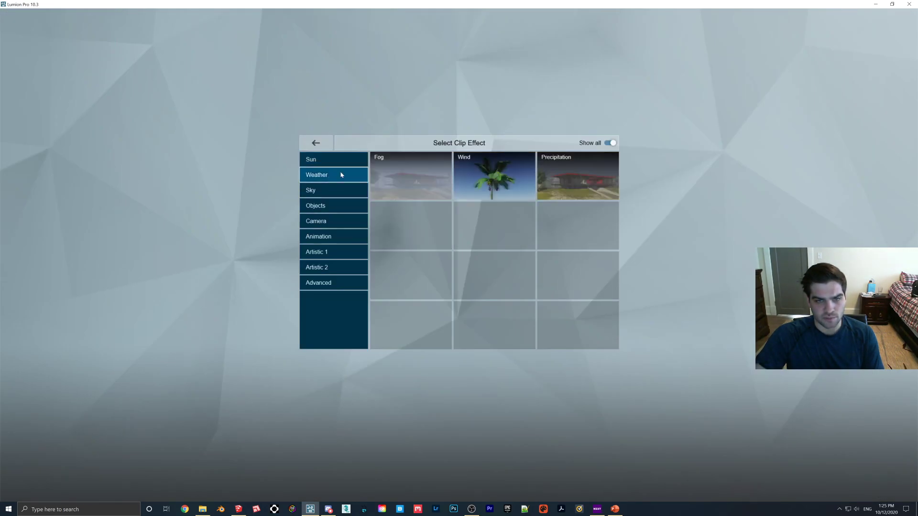
left_click(471, 181)
Preview the clip with a strong foliage wind, and reduce the foliage wind strength to roughly a third of its range
left_click_drag(34, 98, 108, 98)
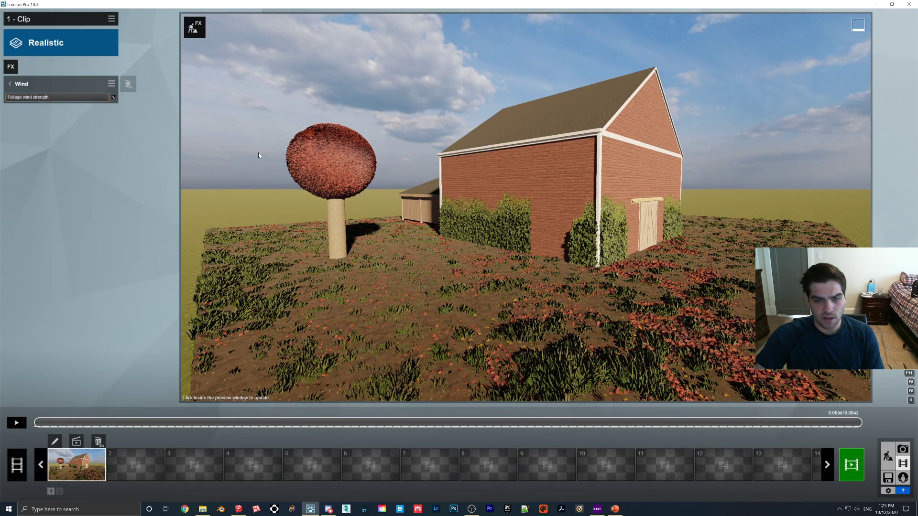
left_click(18, 423)
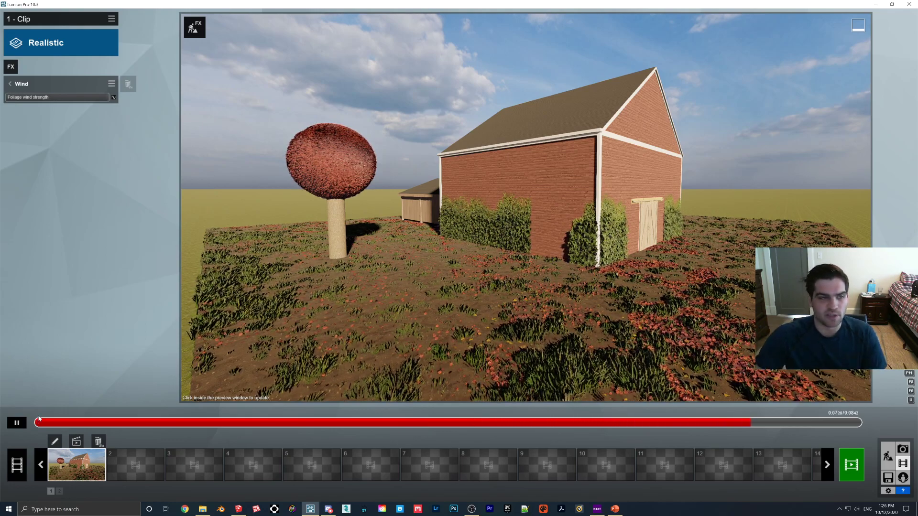
left_click(42, 98)
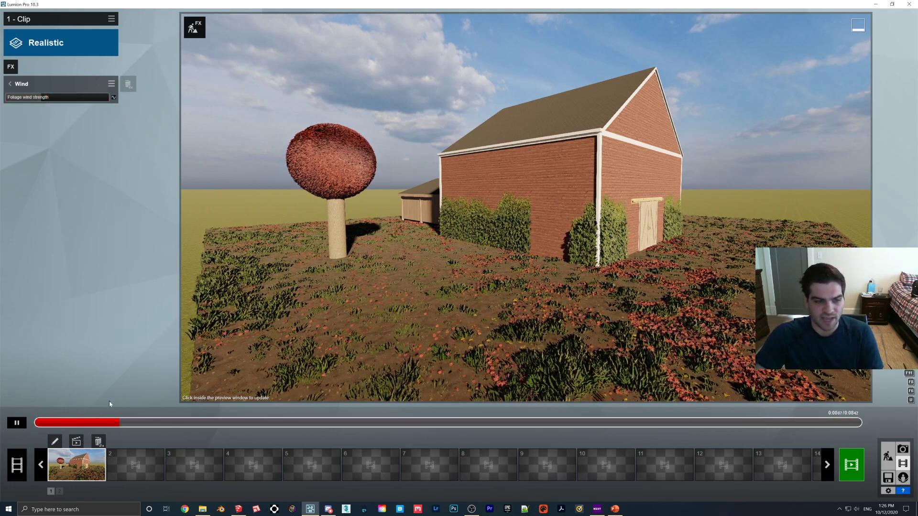